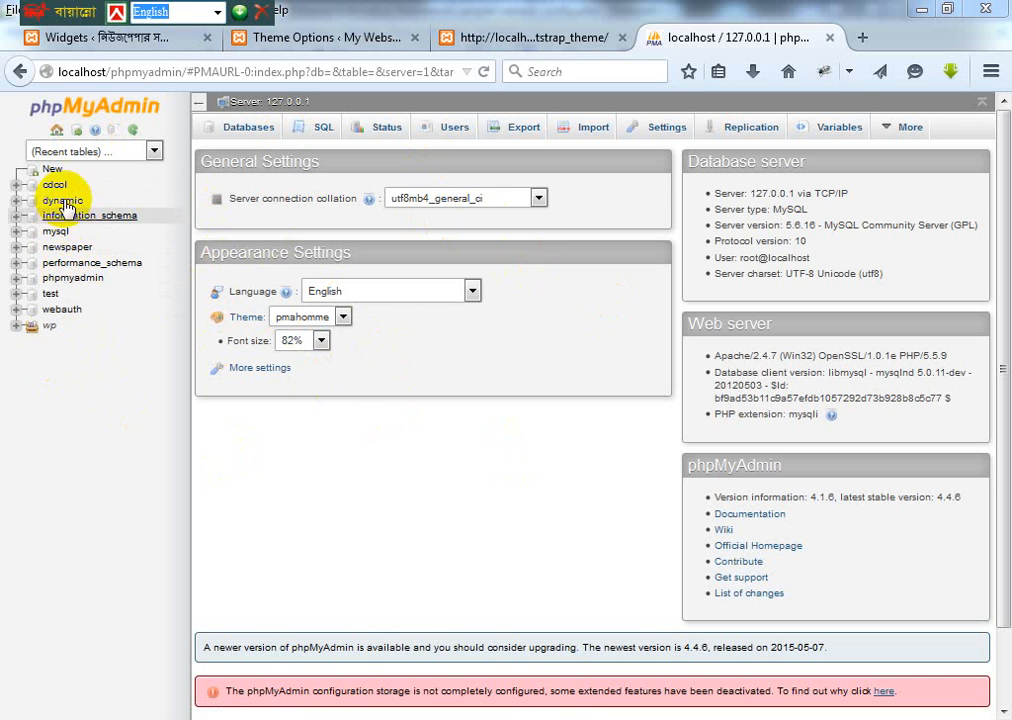
Step: Export the newspaper database with the Quick method in SQL format and save the newspaper.sql file
left_click(66, 250)
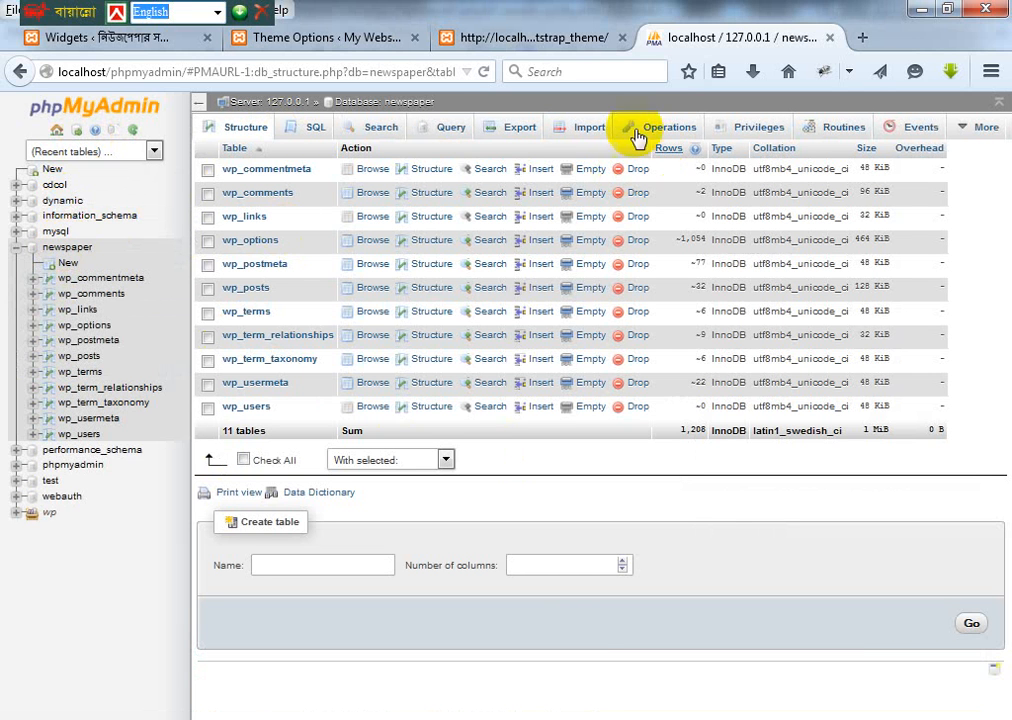
left_click(522, 130)
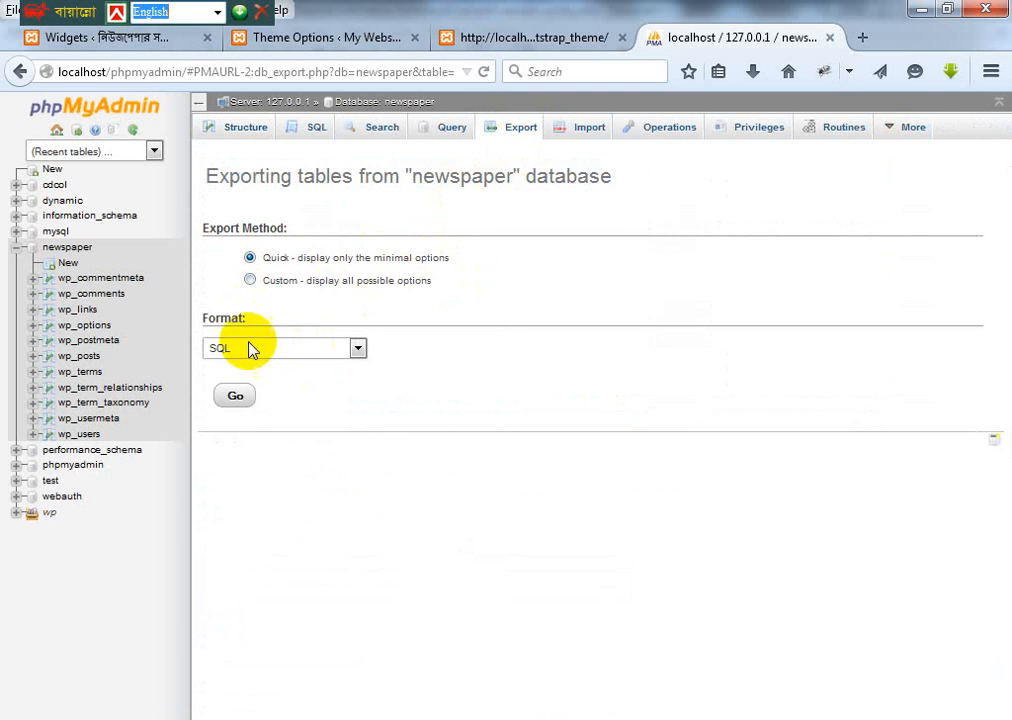
left_click(240, 398)
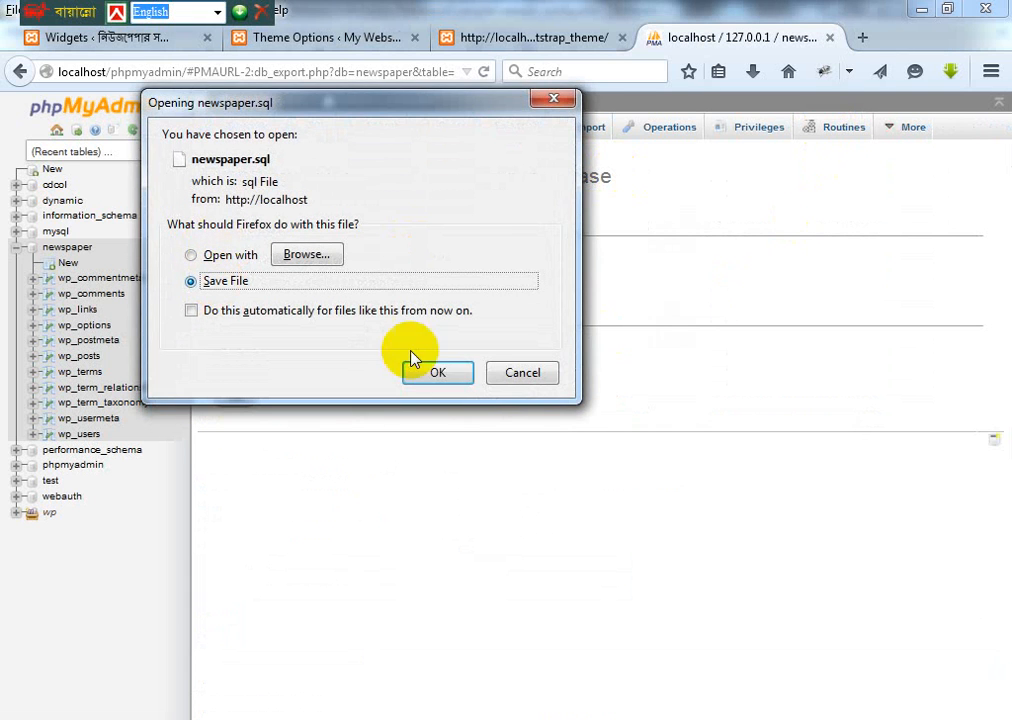
left_click(452, 378)
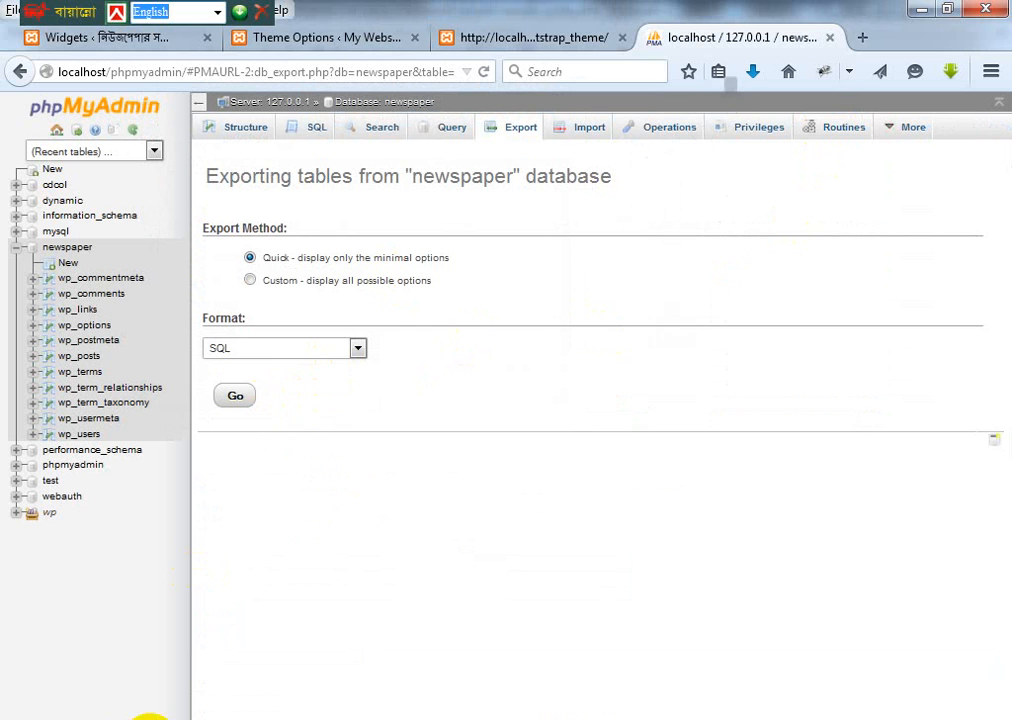
Step: Switch to the Windows Explorer window showing the theme's img folder and go up to xampp's htdocs folder
mouse_move(156, 716)
left_click(147, 632)
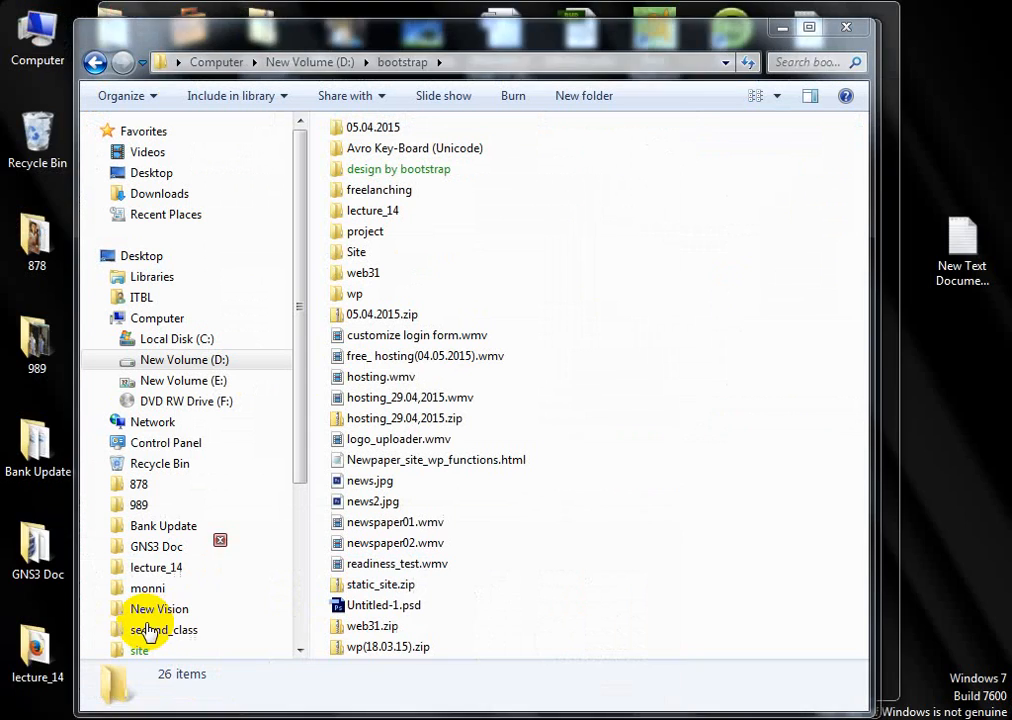
left_click(379, 628)
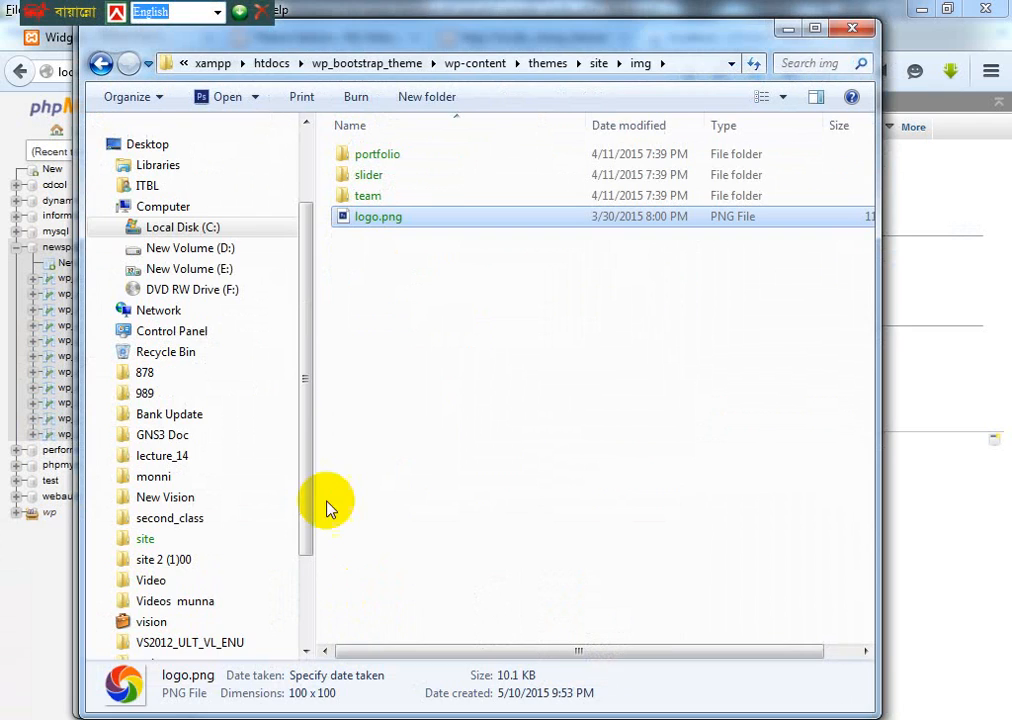
left_click(271, 62)
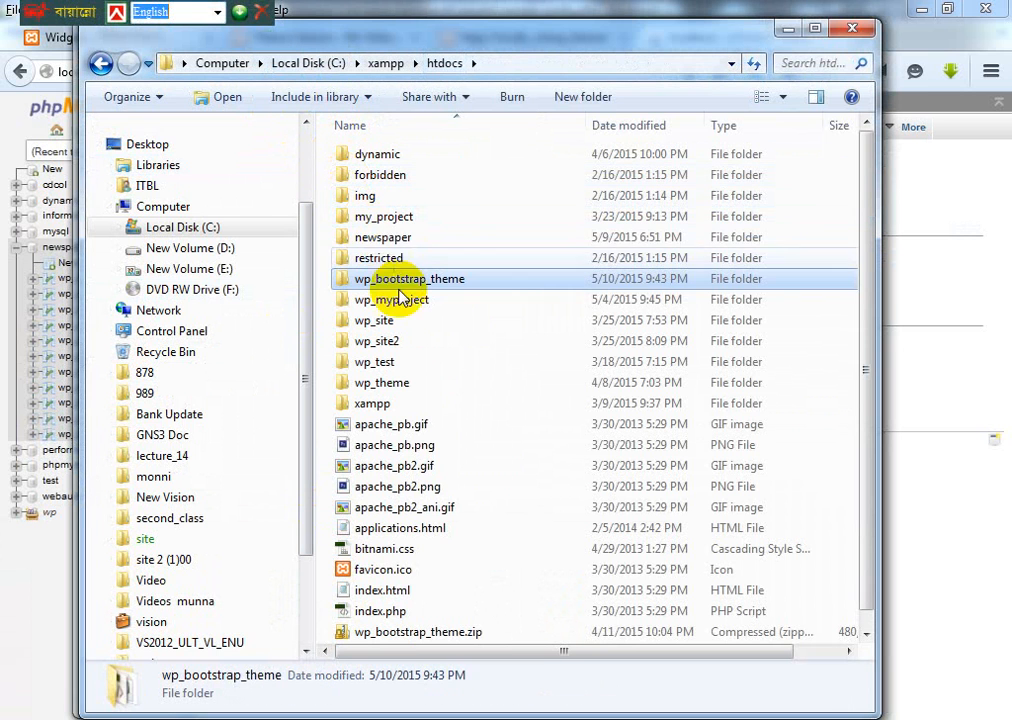
Step: Check the contents of the newspaper folder in htdocs and compress the folder into a zip archive
left_click(386, 241)
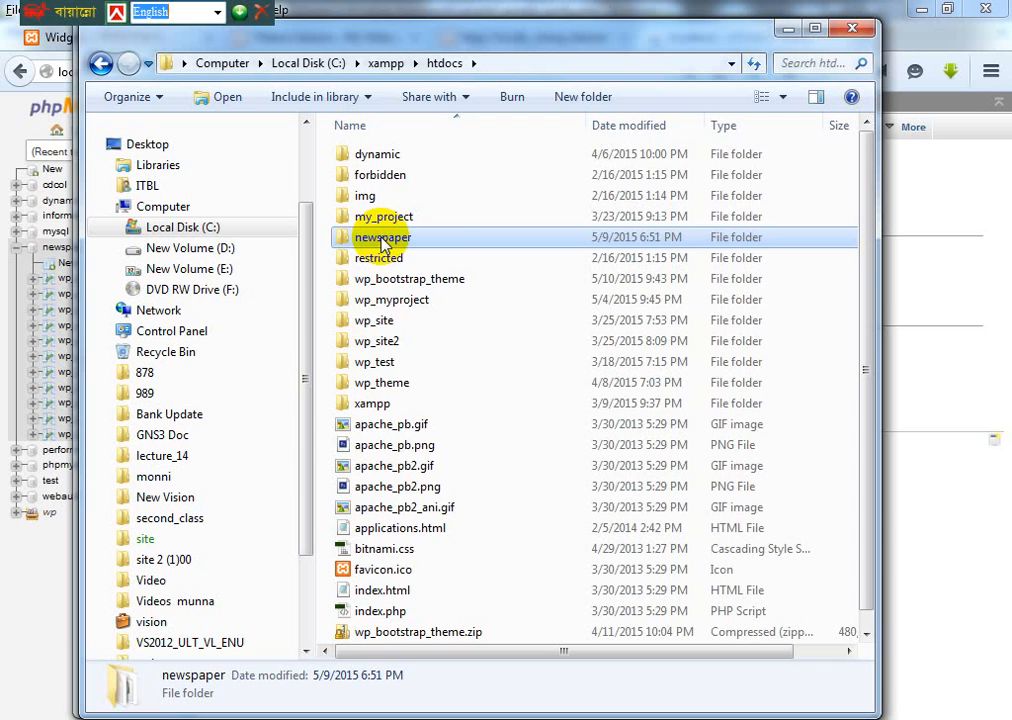
double_click(385, 244)
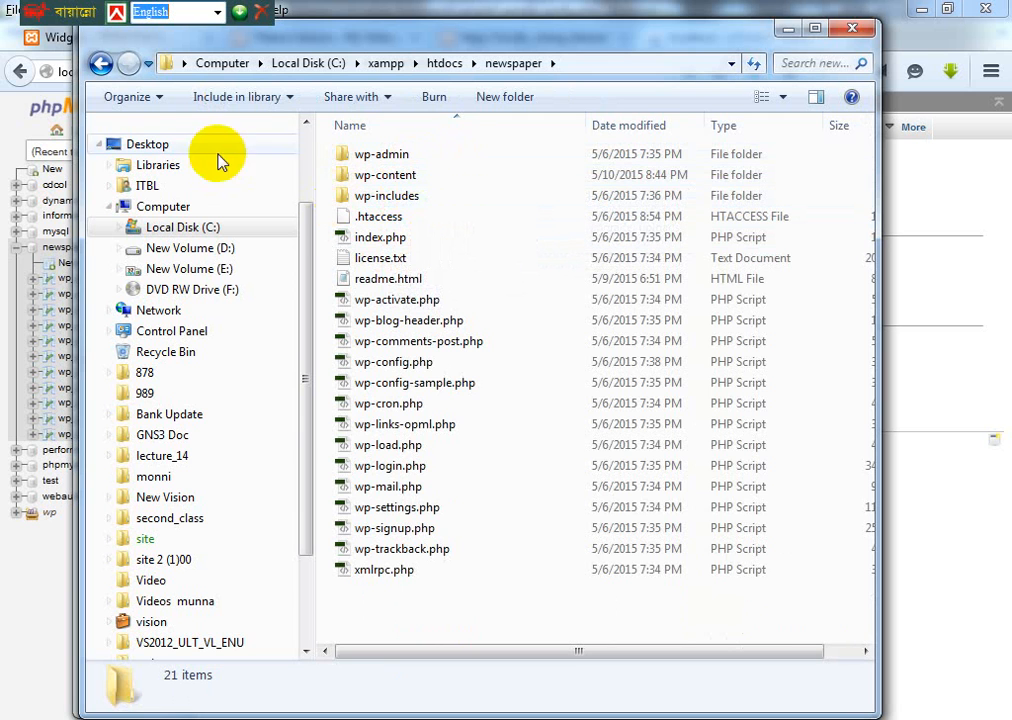
left_click(100, 63)
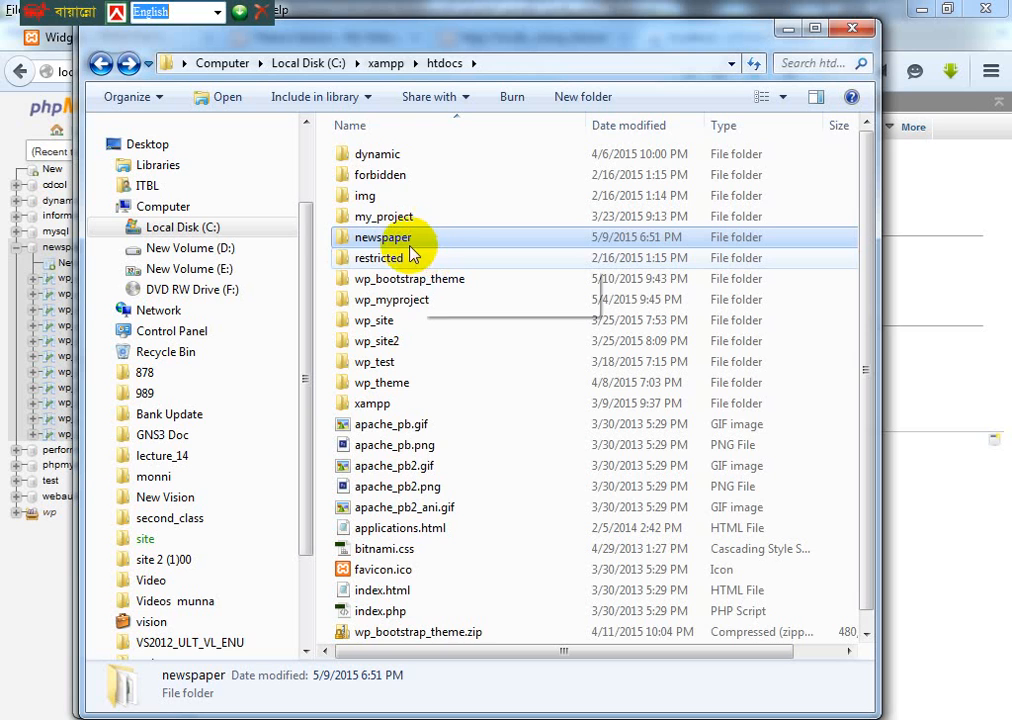
mouse_move(405, 248)
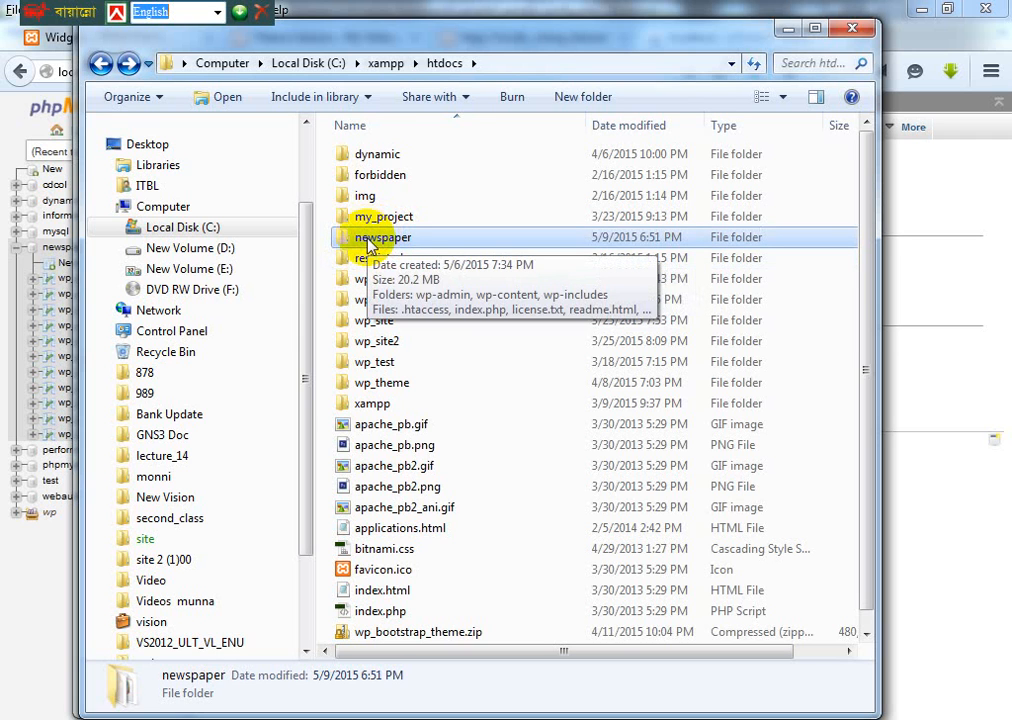
right_click(369, 243)
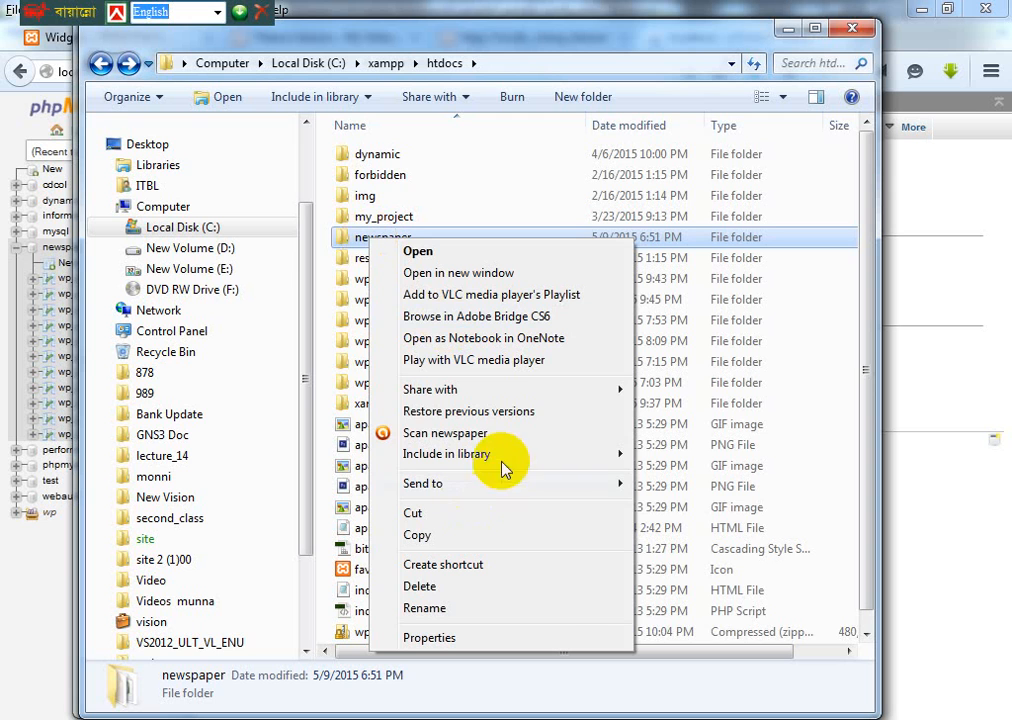
mouse_move(524, 483)
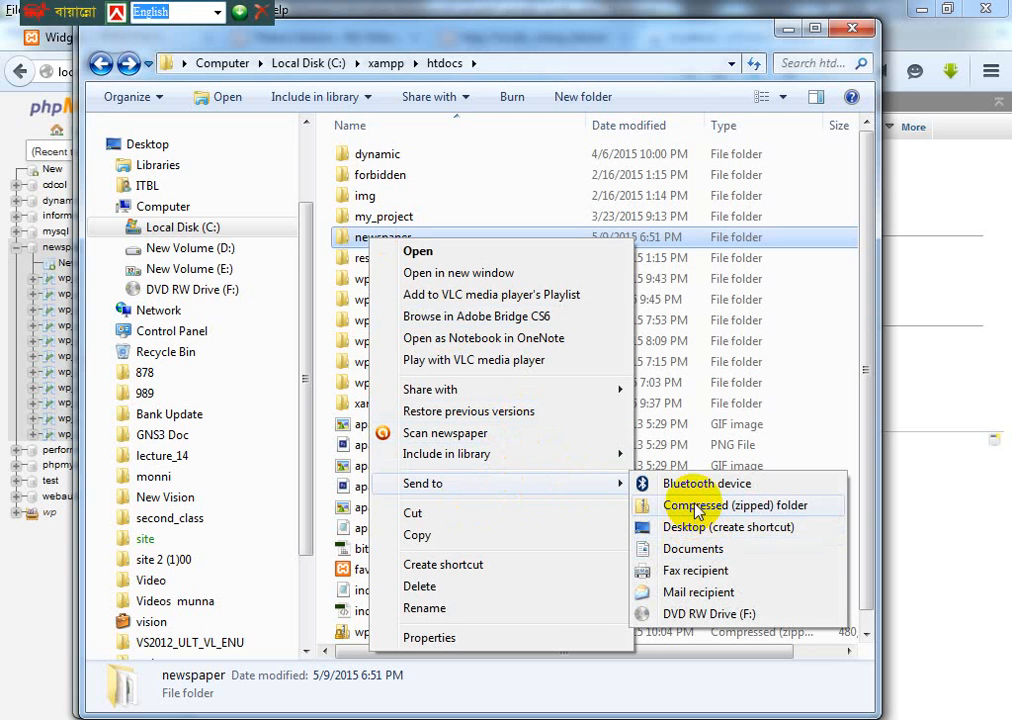
left_click(697, 507)
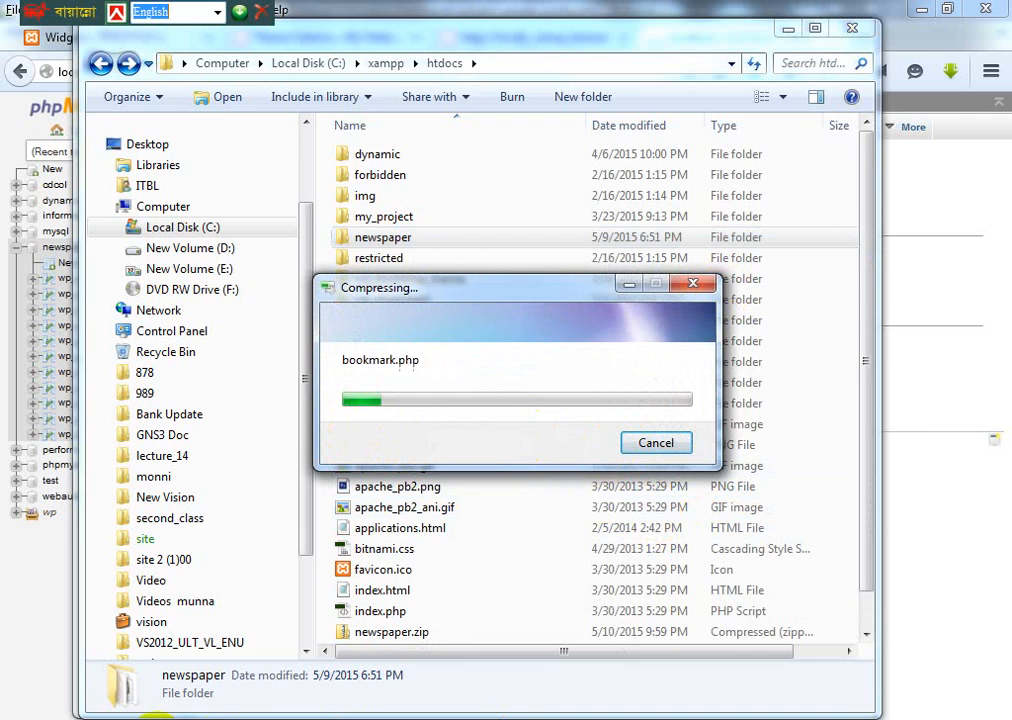
Step: Switch back to Firefox and close the phpMyAdmin, wp_bootstrap_theme and Theme Options pages
key("alt+Tab")
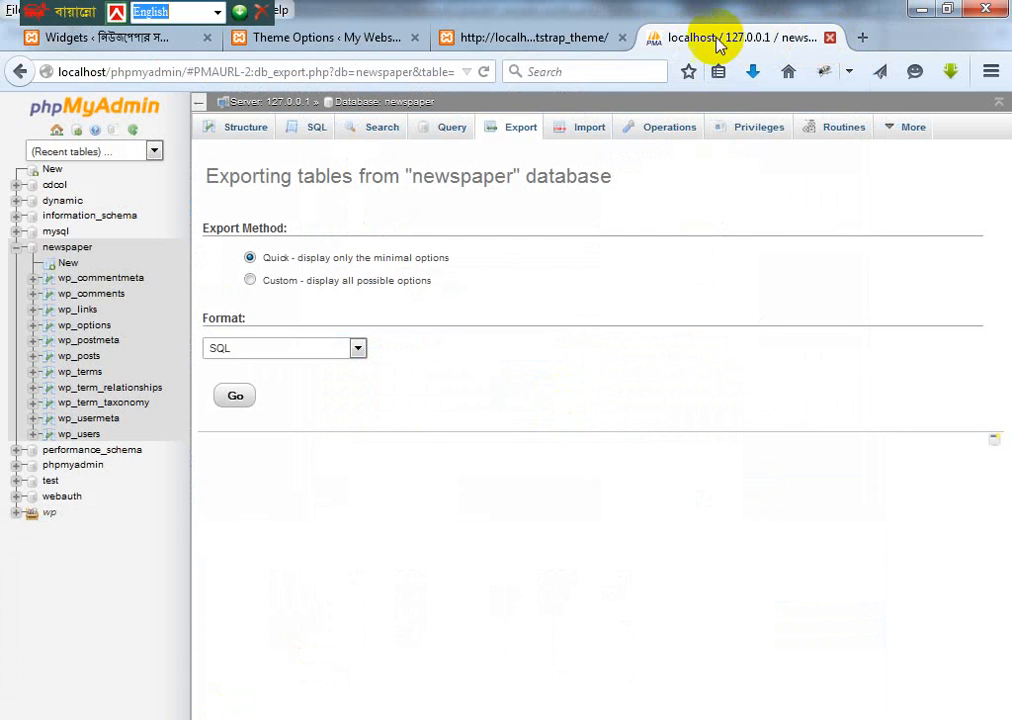
left_click(829, 37)
left_click(621, 37)
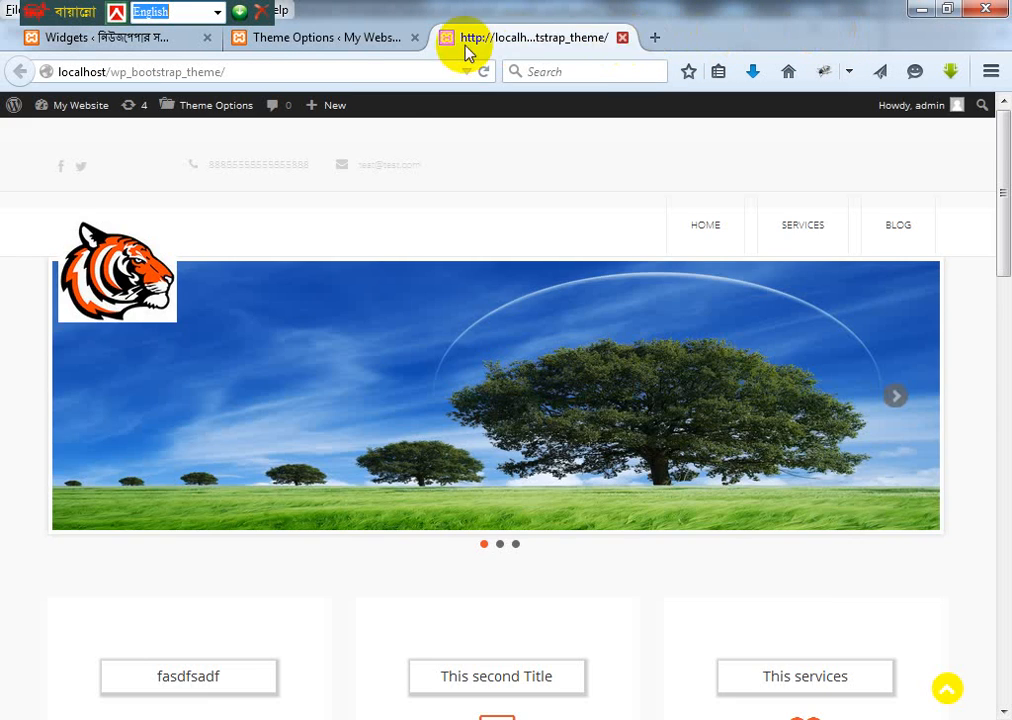
left_click(414, 37)
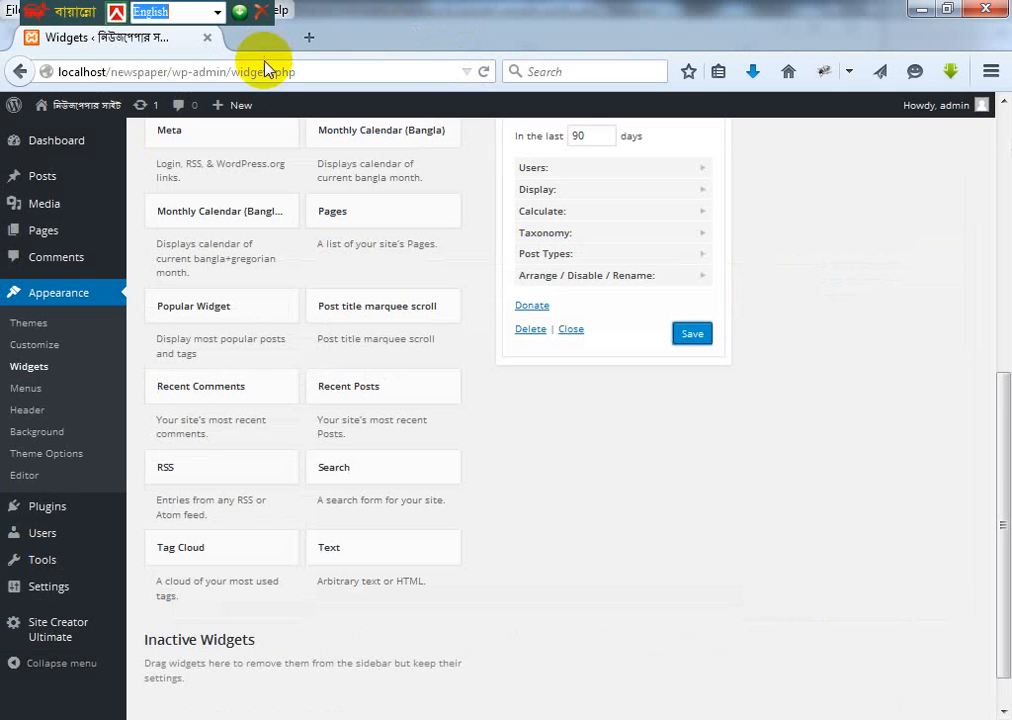
Step: Go to the hosting login page at maplebd.net/cpanel
left_click(328, 72)
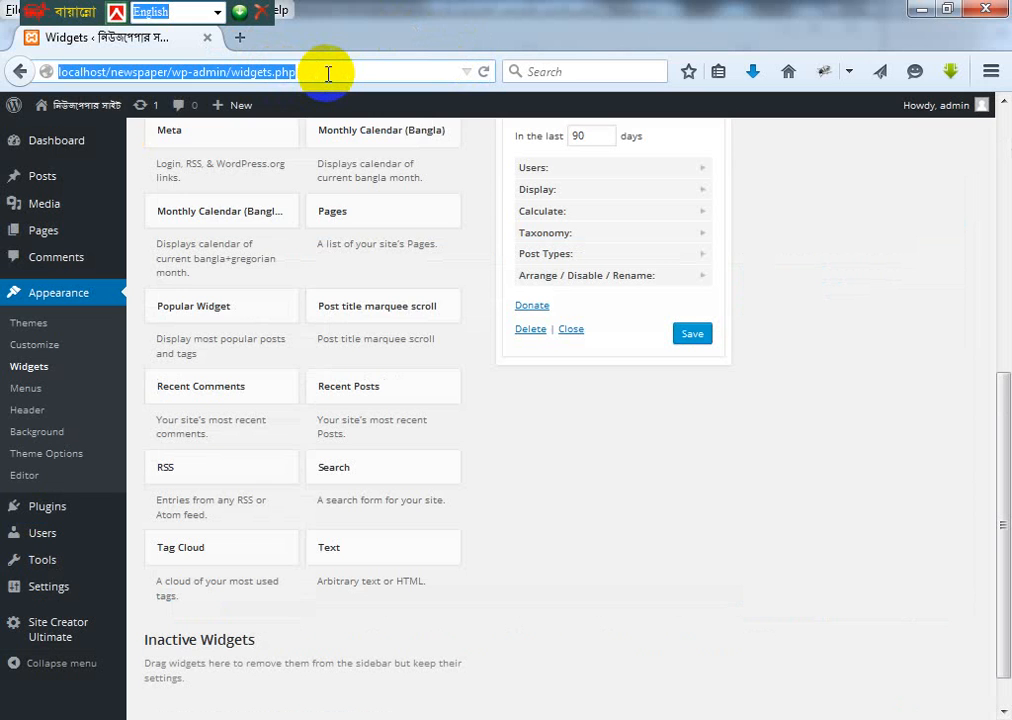
type("ma")
key("Escape")
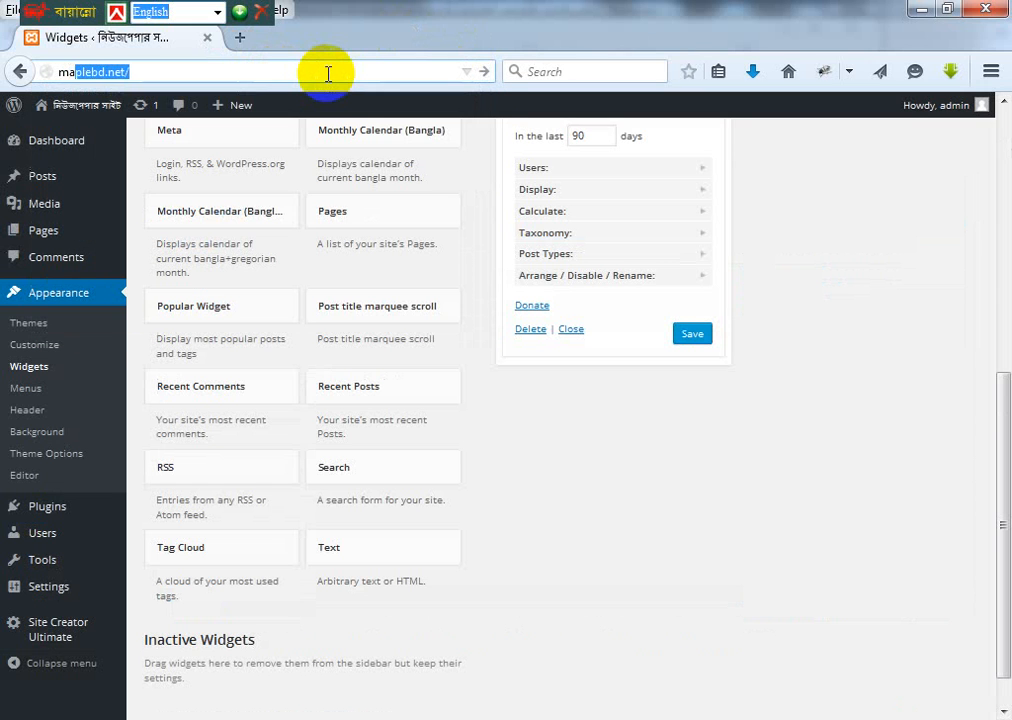
key("Right")
type("cp")
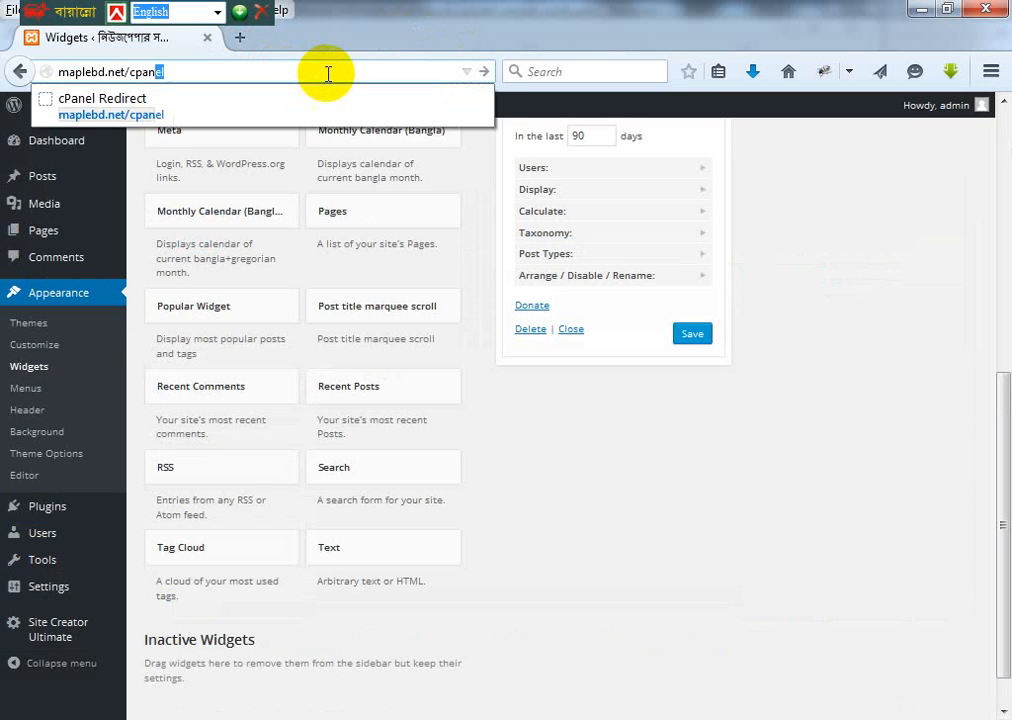
key("Return")
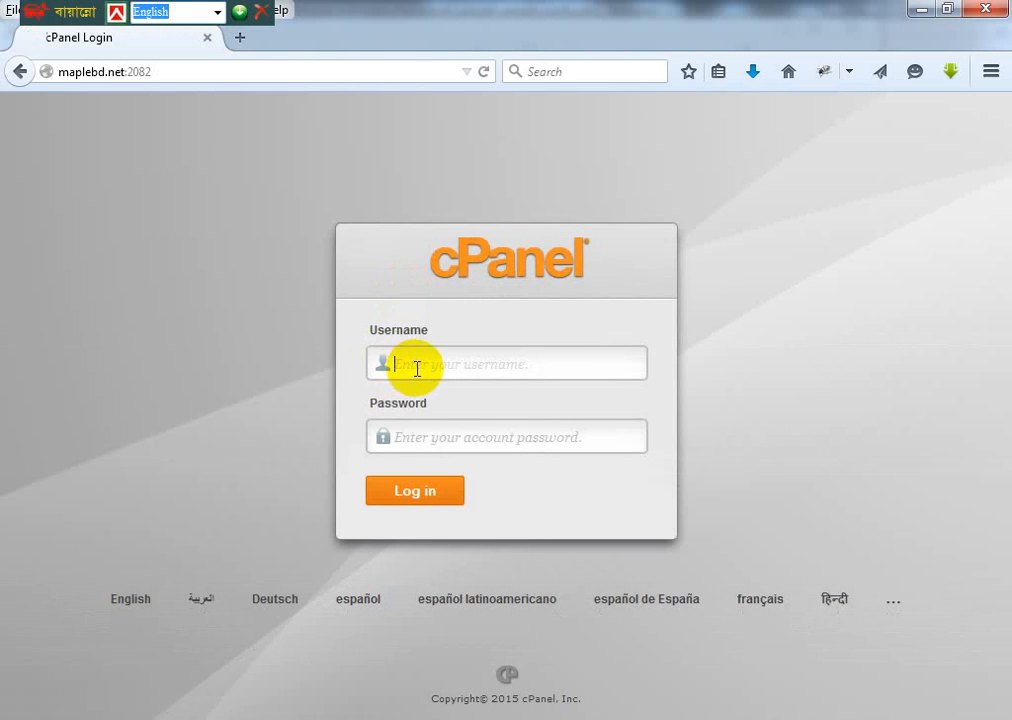
Step: Log in to cPanel with the account username and password, and dismiss the offer to remember the password
left_click(418, 367)
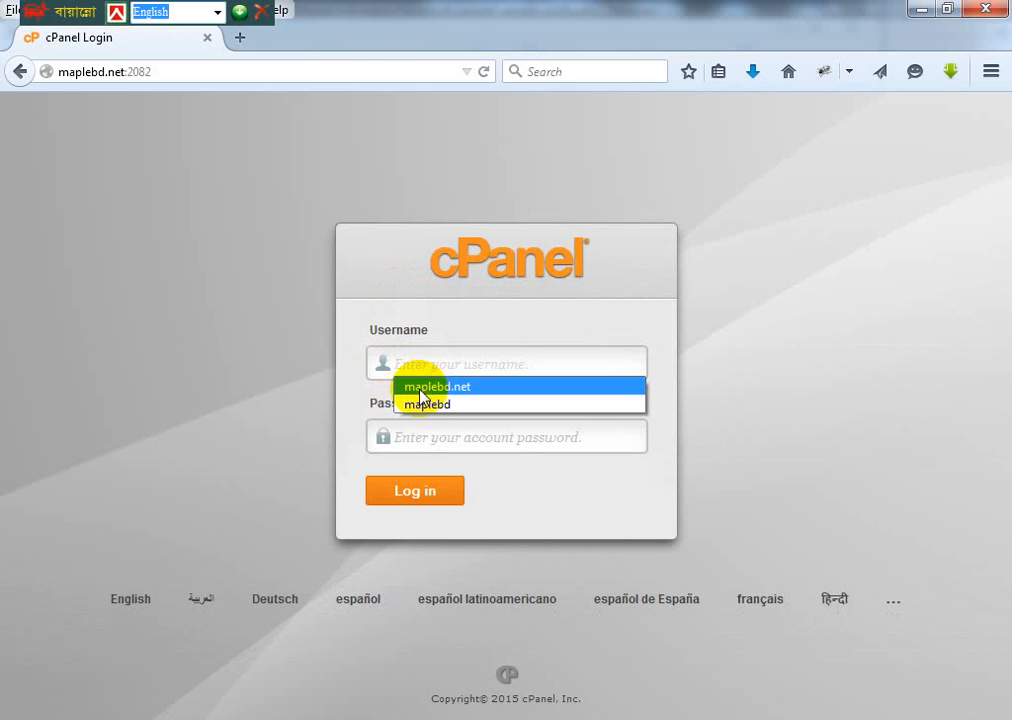
left_click(425, 404)
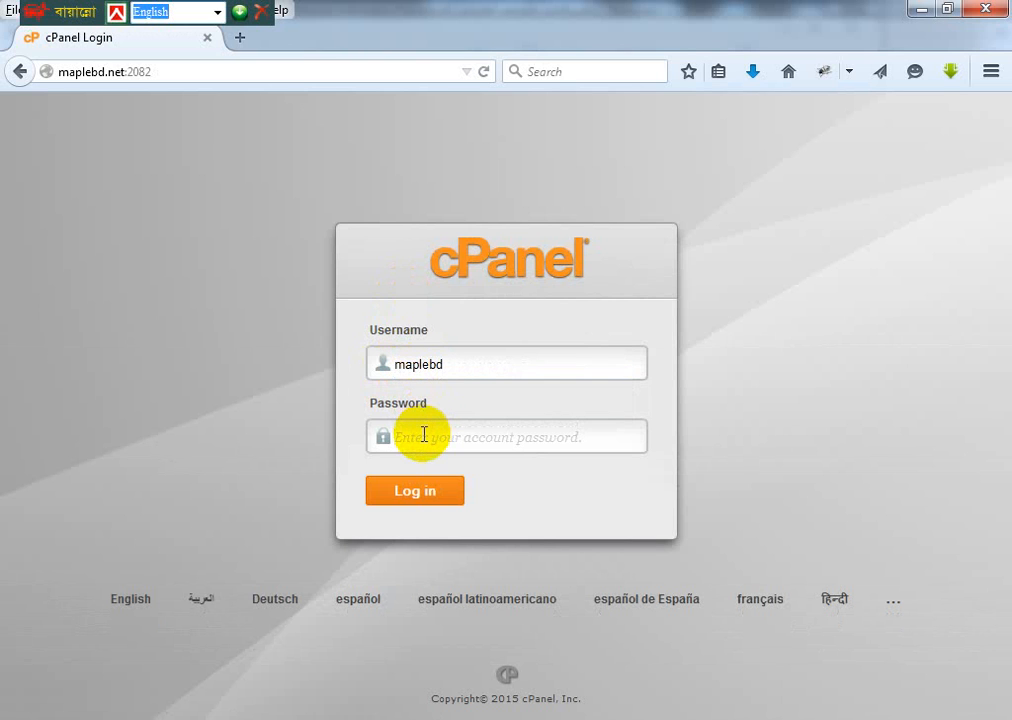
left_click(424, 434)
type("••")
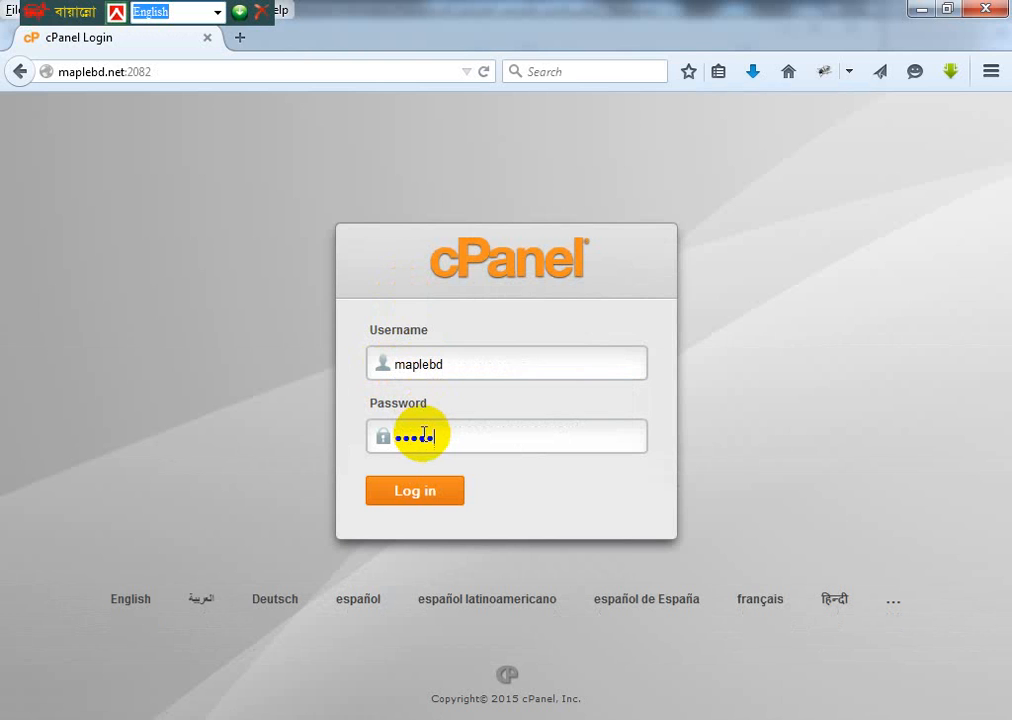
type("•••••••")
left_click(418, 488)
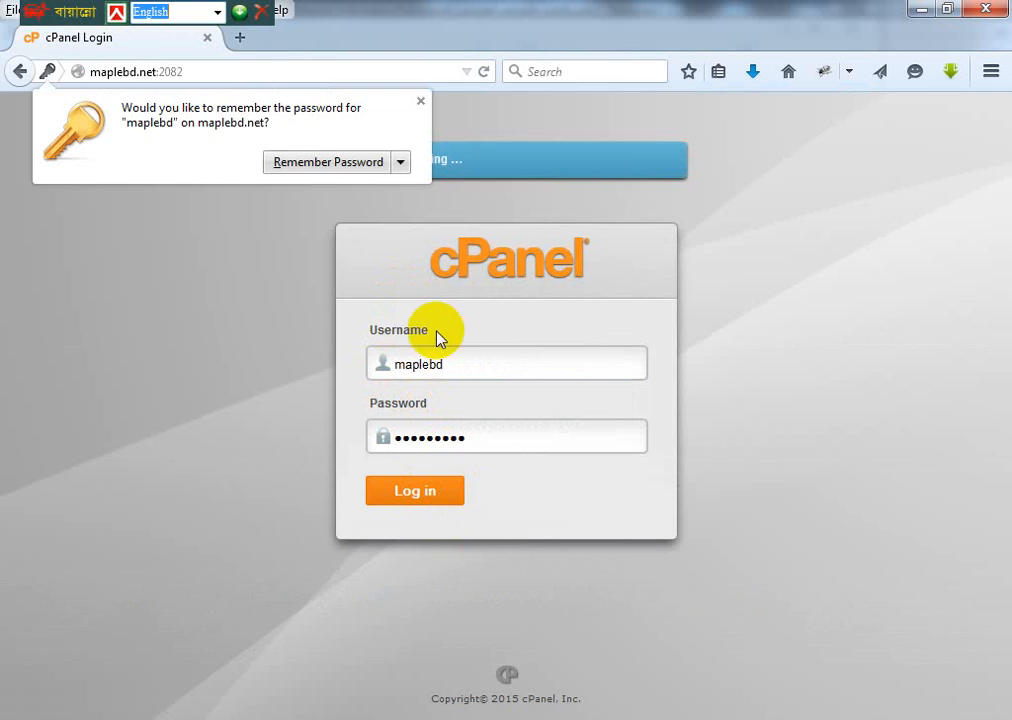
left_click(421, 103)
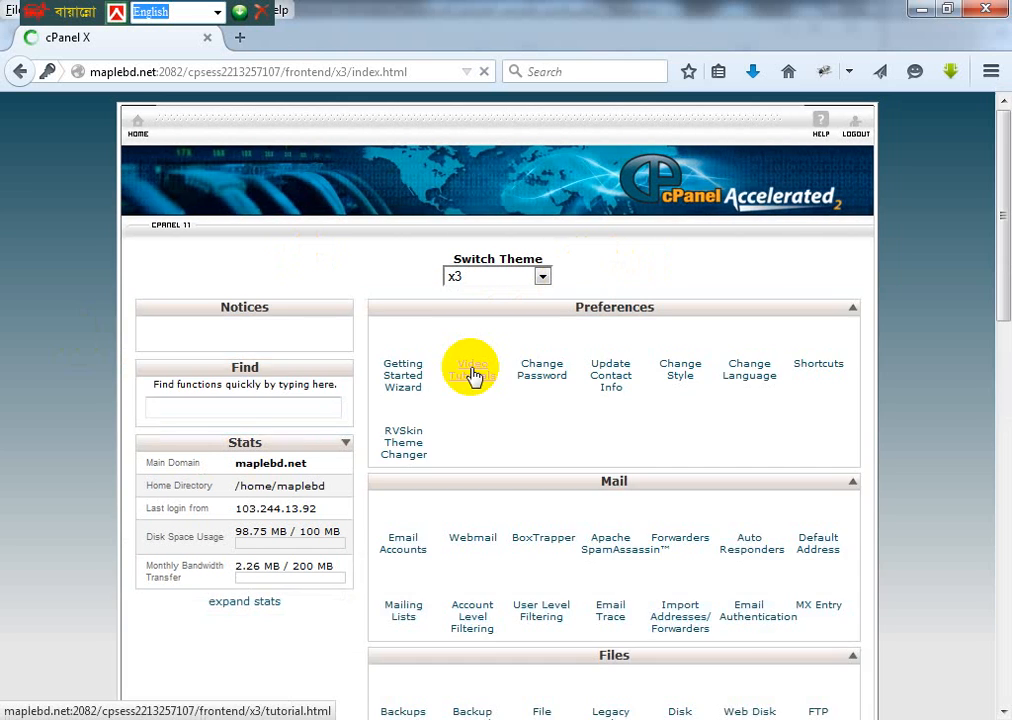
Step: Open the cPanel File Manager at public_html and create a new folder named news there
scroll(472, 377, "down", 3)
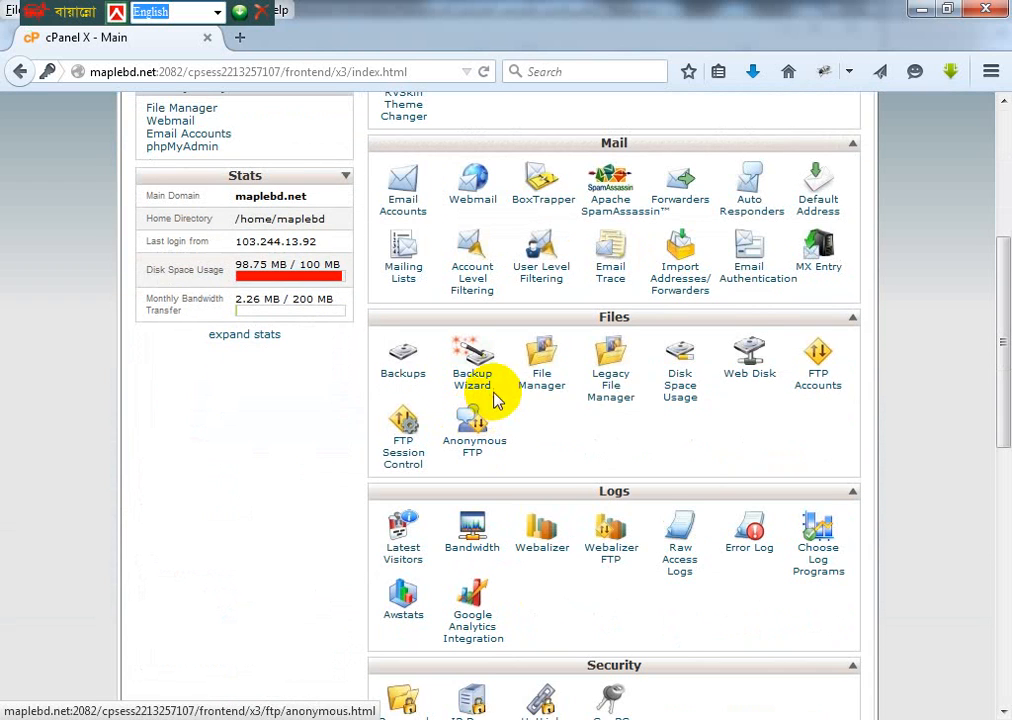
left_click(519, 462)
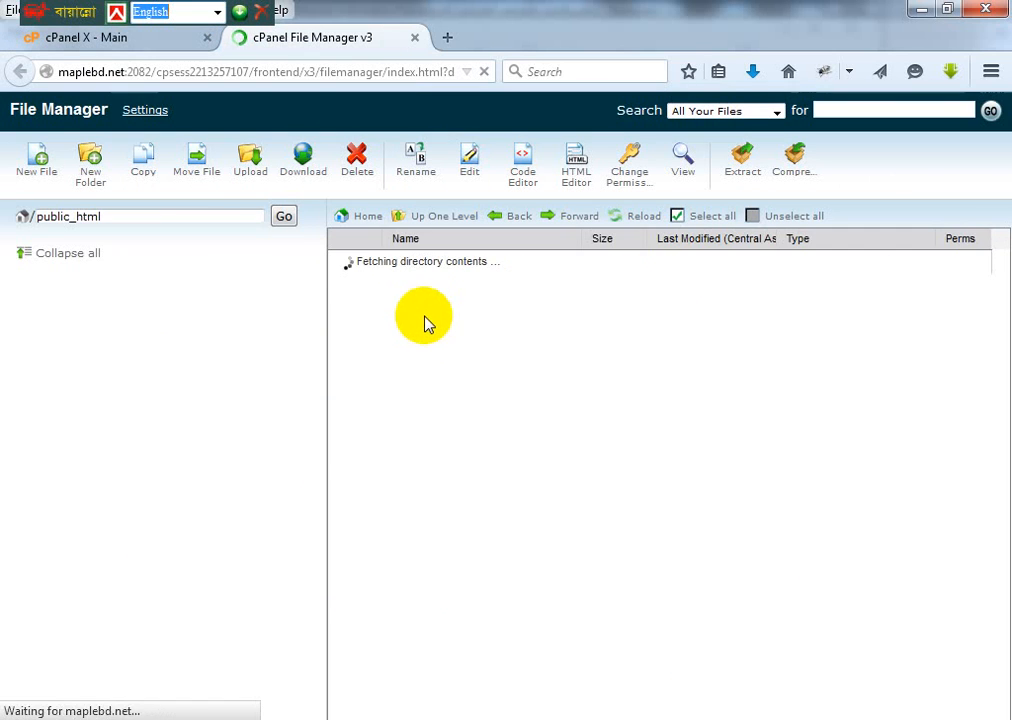
left_click(88, 163)
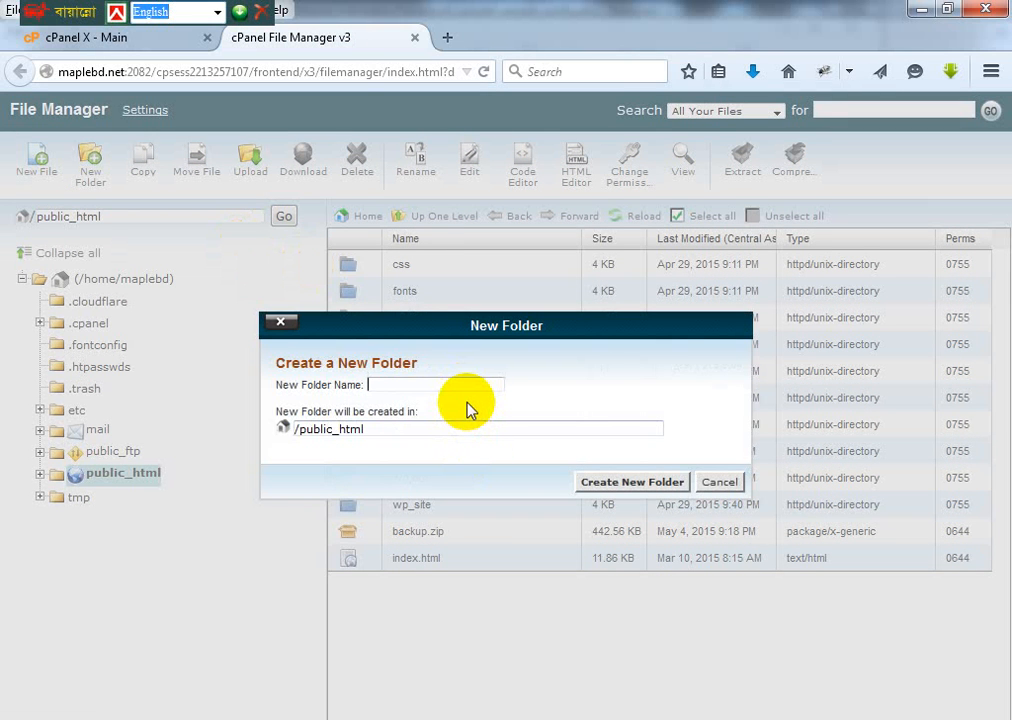
type("news")
left_click(634, 481)
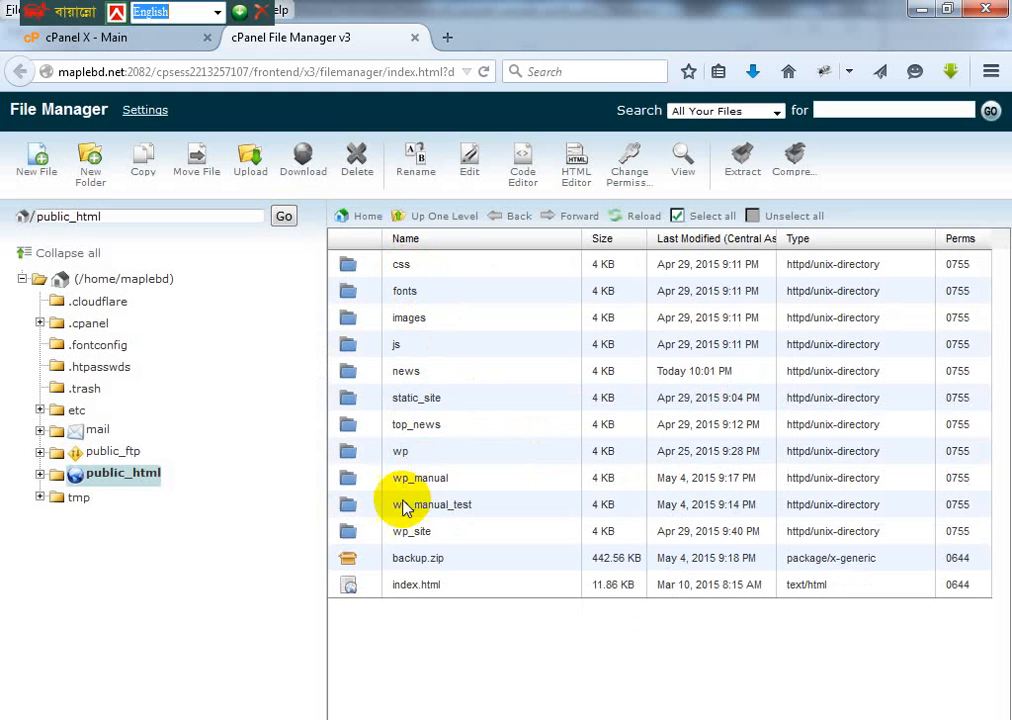
Step: Upload newspaper.zip from the xampp htdocs folder on drive C: into the news folder under public_html
left_click(352, 372)
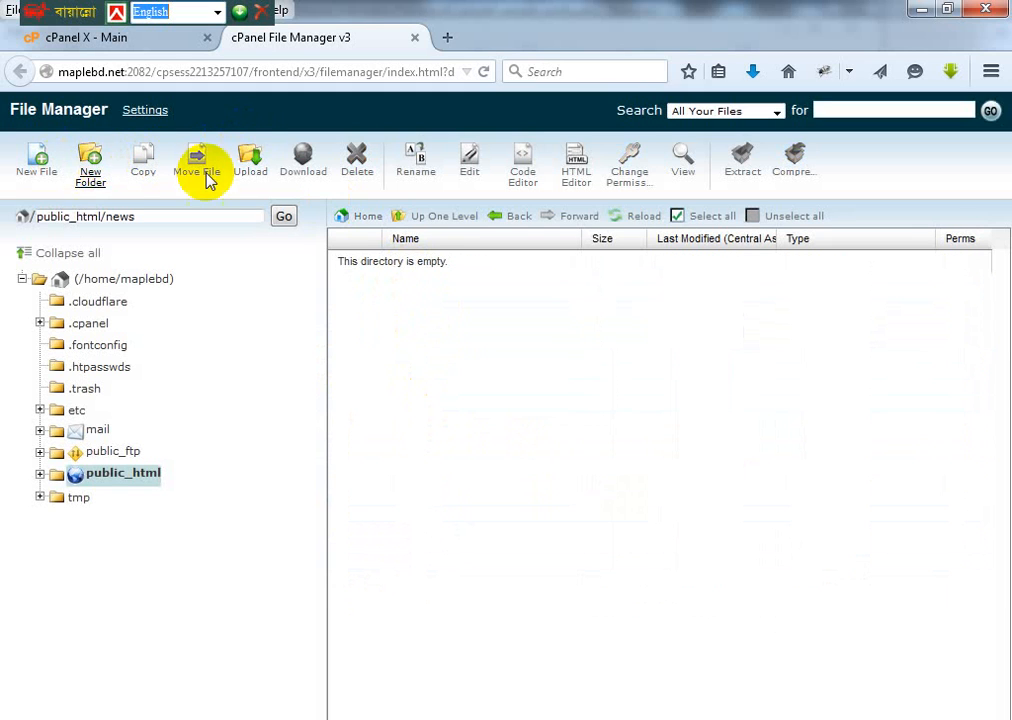
left_click(233, 196)
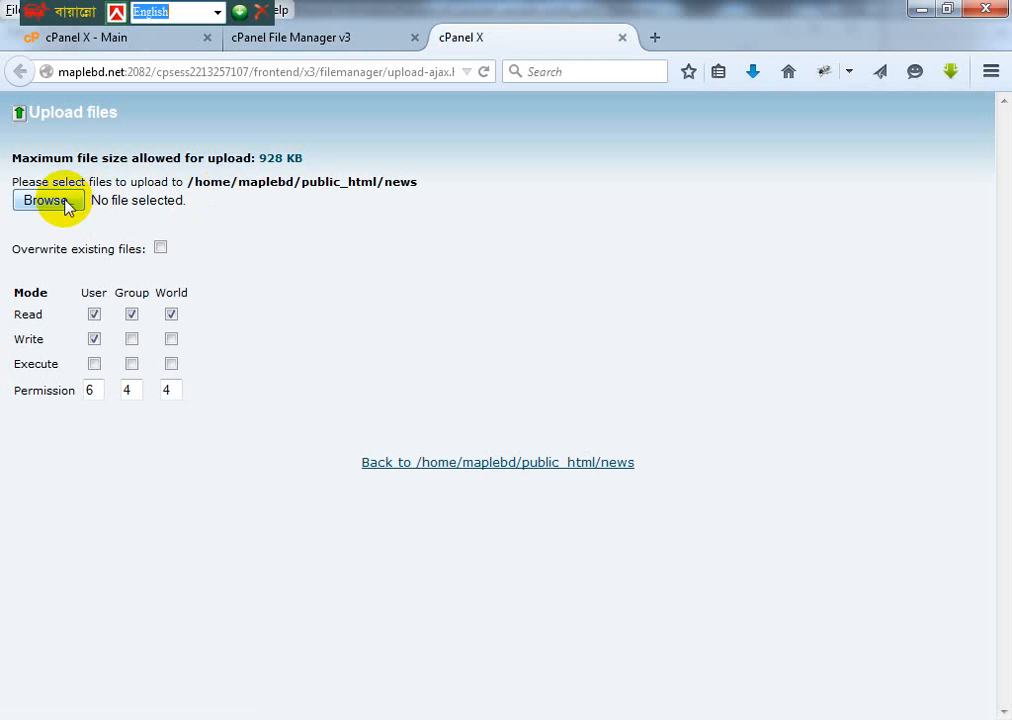
left_click(65, 200)
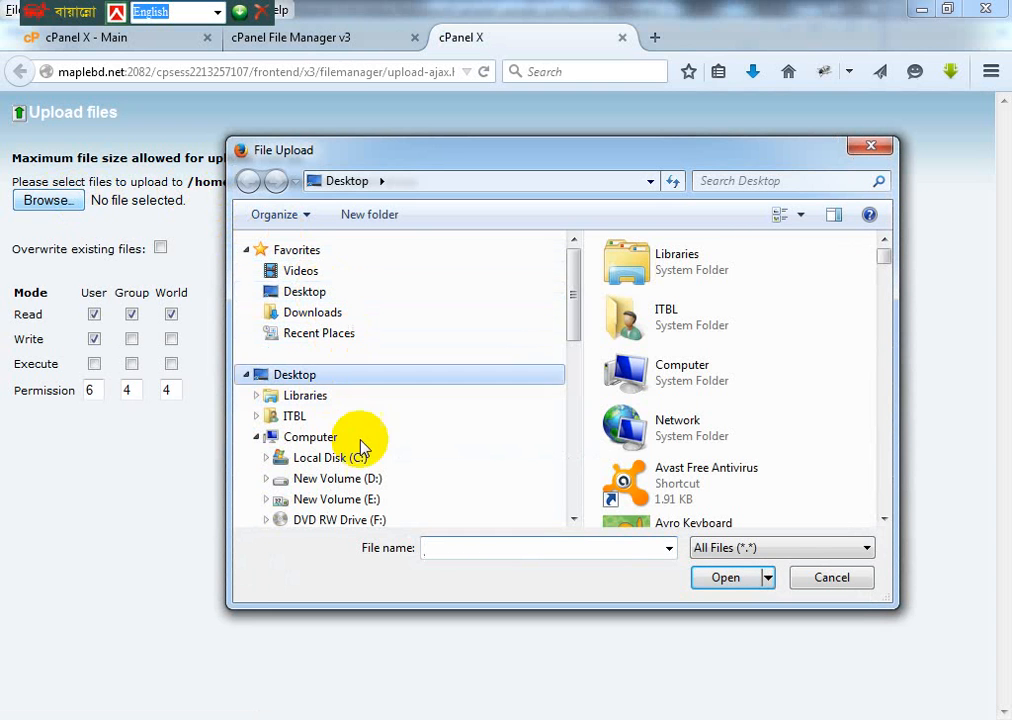
left_click(345, 462)
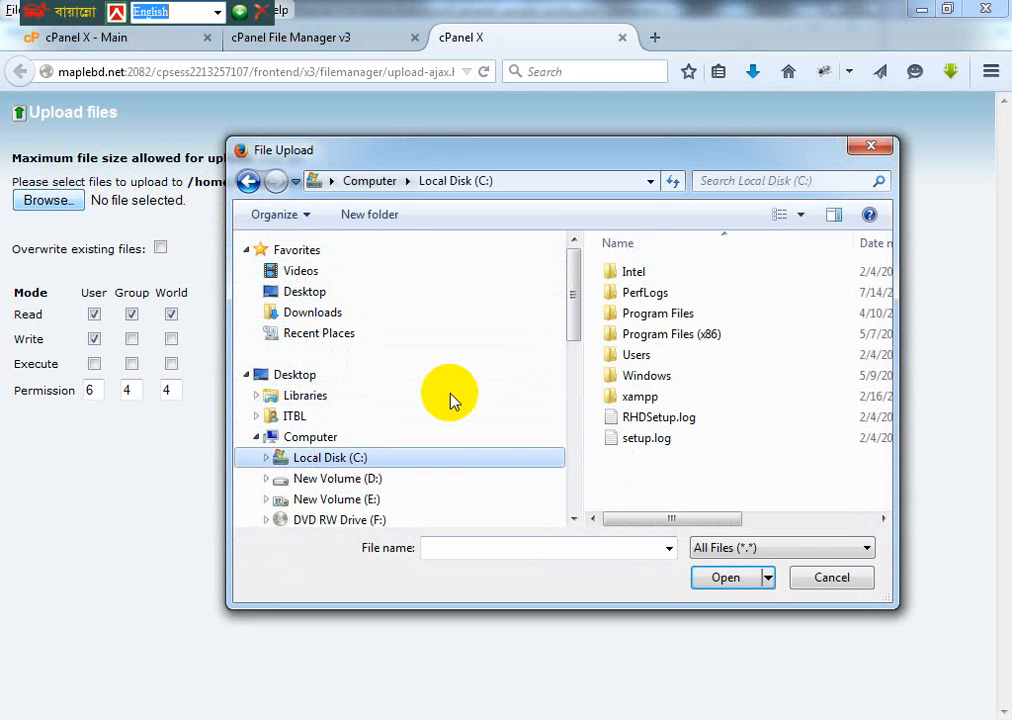
double_click(645, 398)
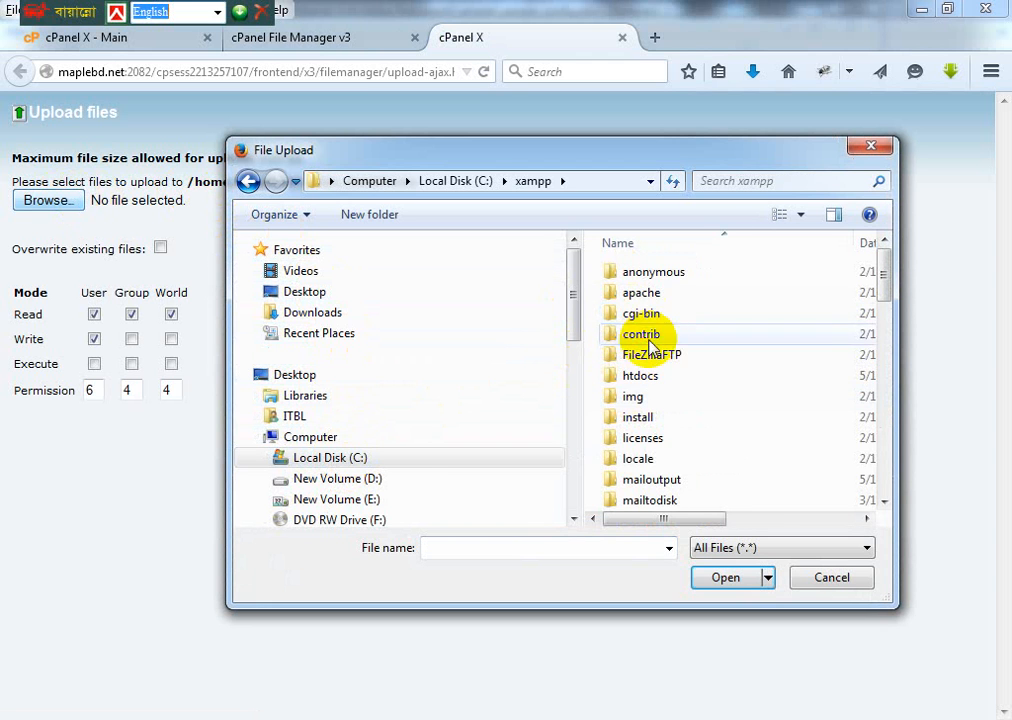
double_click(636, 377)
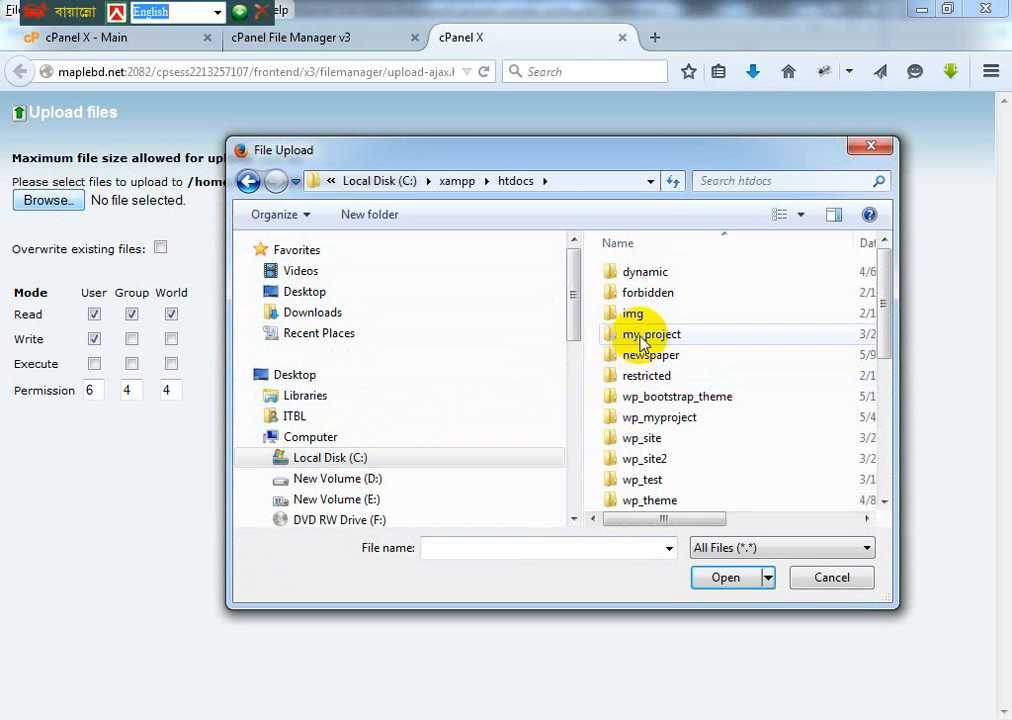
left_click_drag(684, 158, 513, 83)
scroll(530, 250, "down", 4)
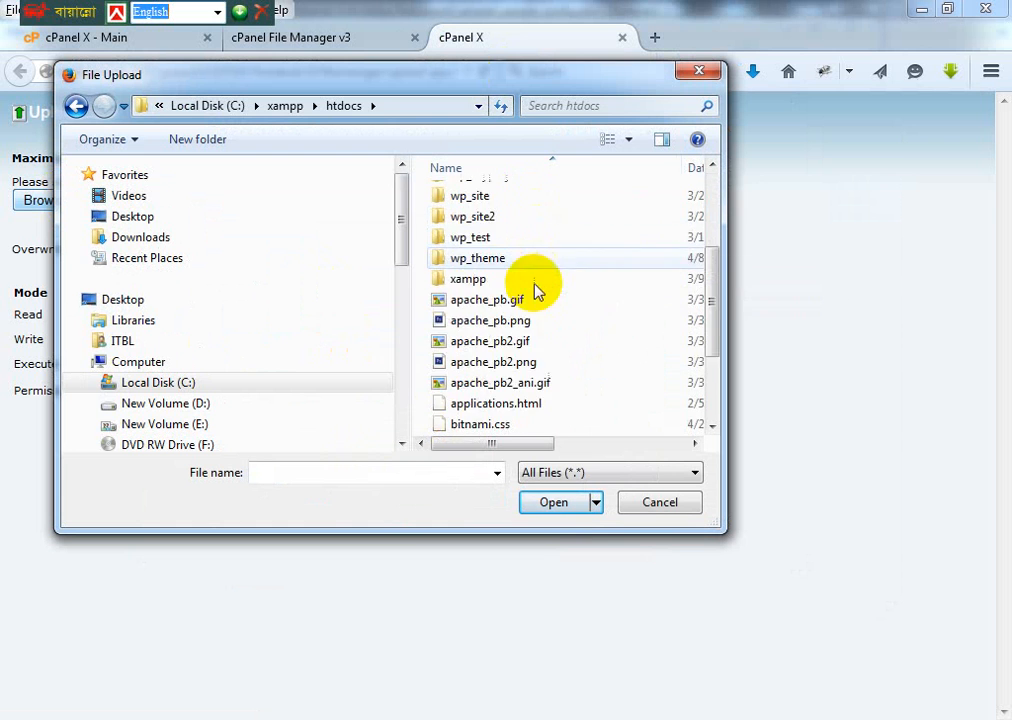
scroll(480, 250, "down", 1)
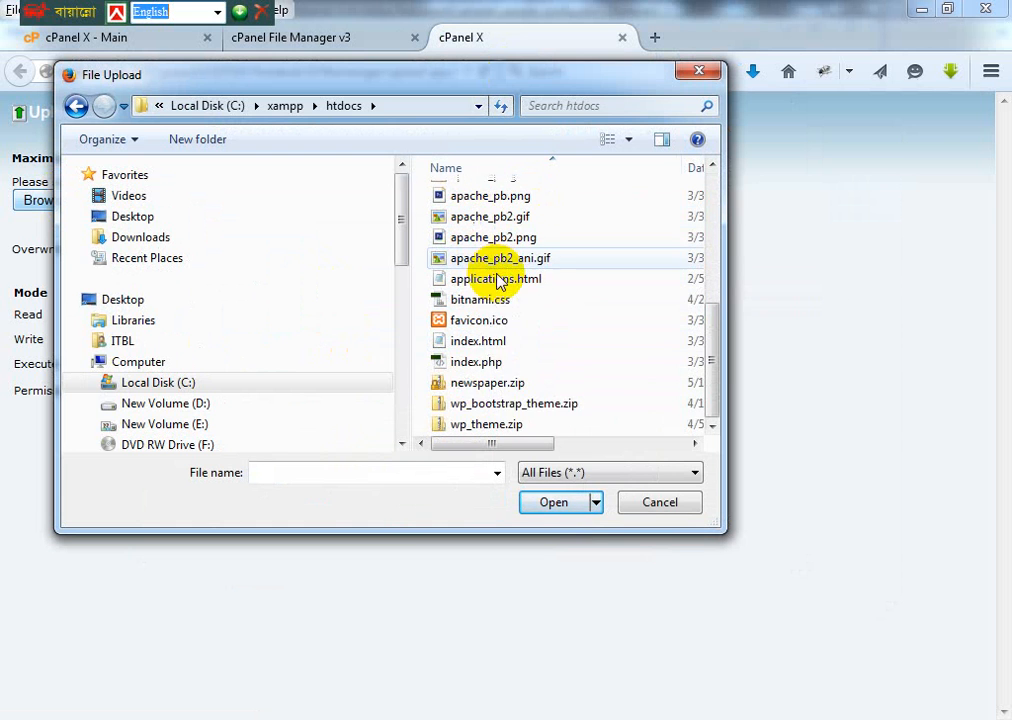
left_click(493, 383)
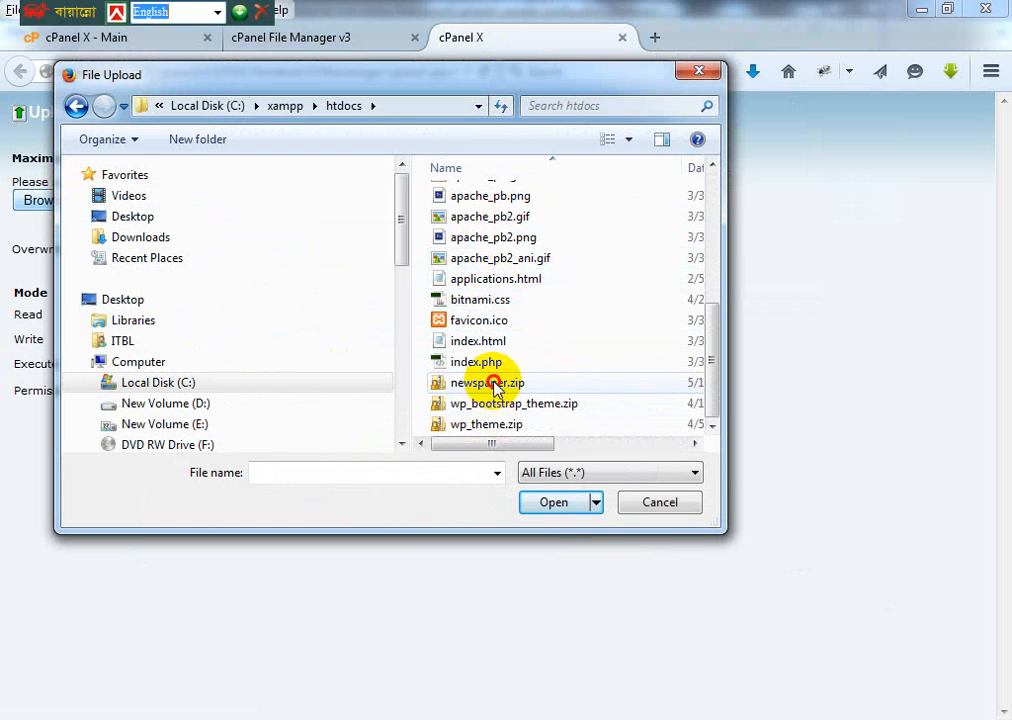
left_click(556, 504)
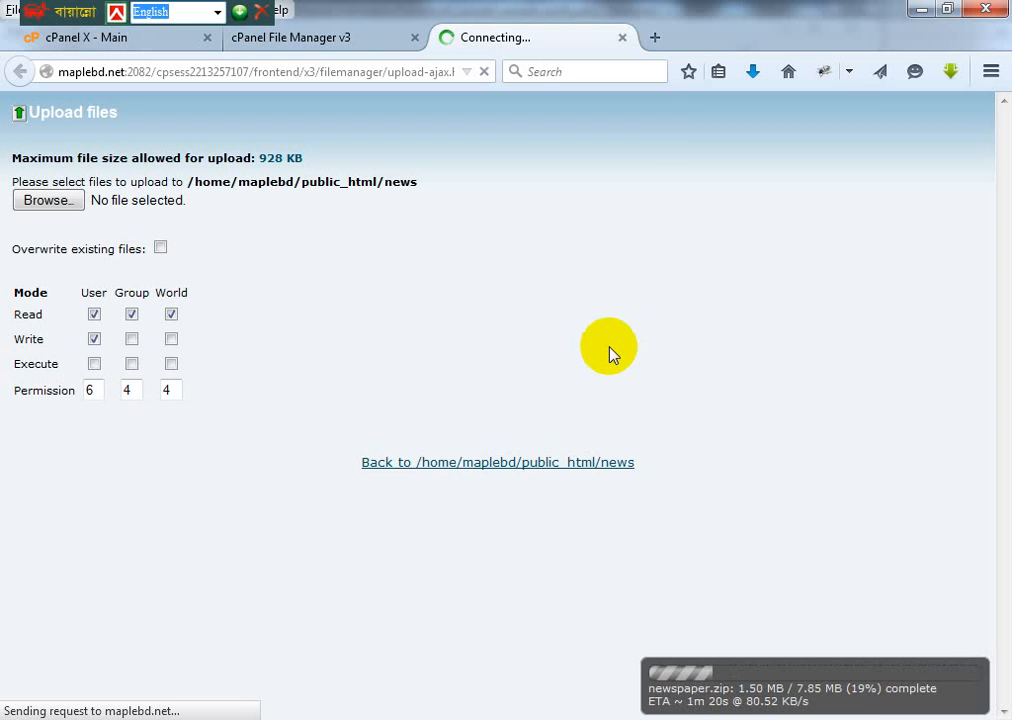
Step: Open YouTube in a new browser tab while the upload runs
left_click(654, 38)
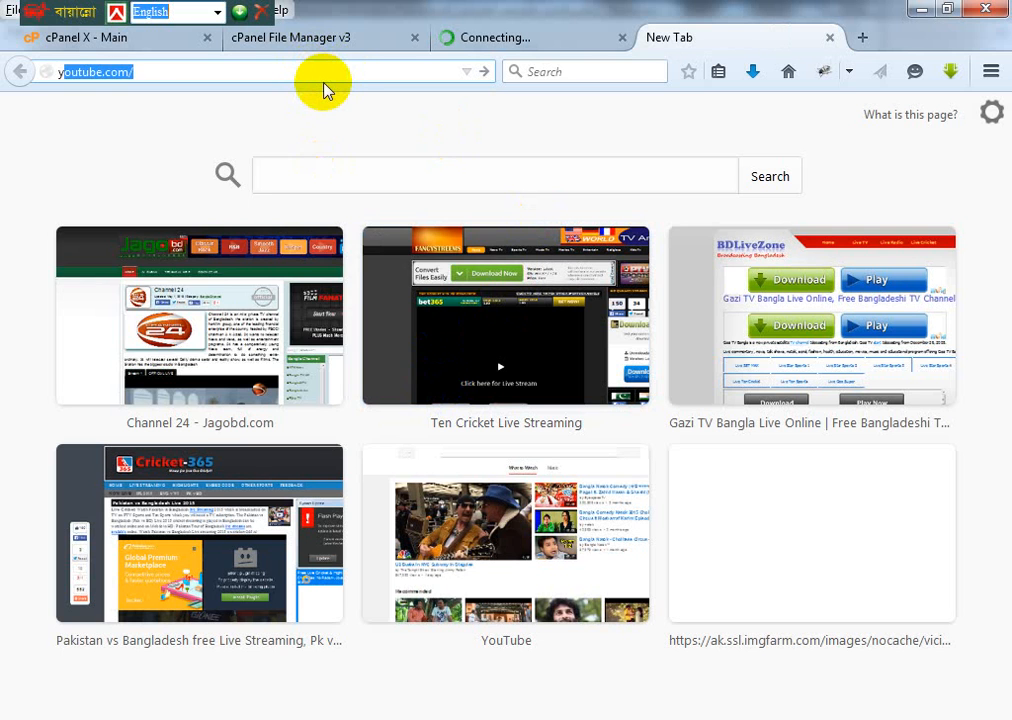
type("ou")
key("Return")
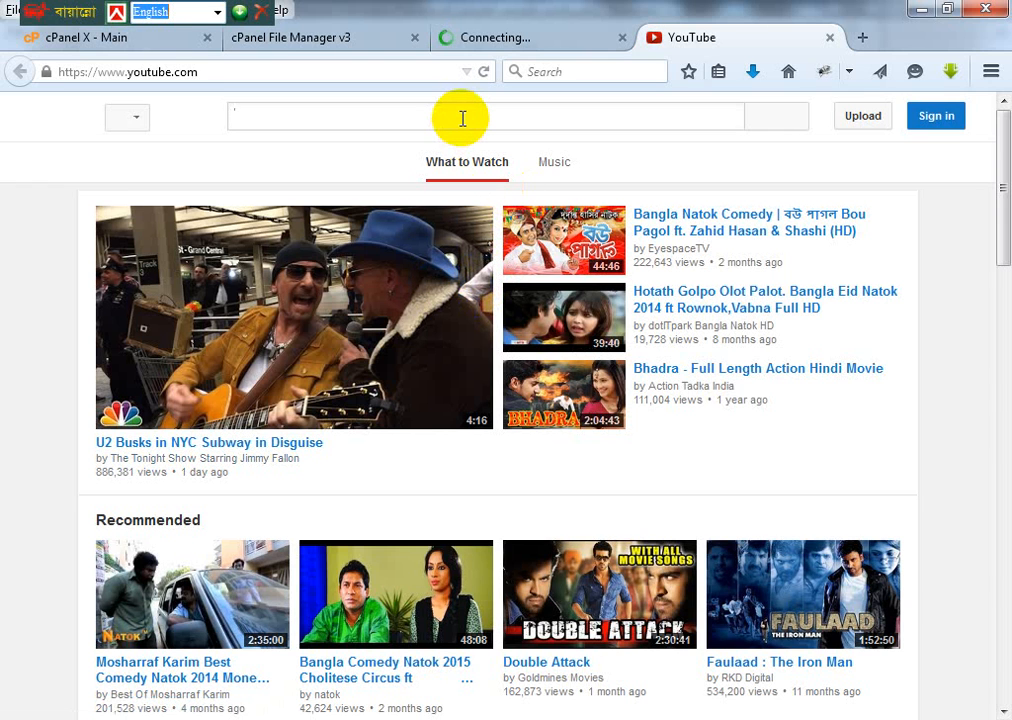
Step: Search YouTube for "how to upload wordpress website from localhost to server"
left_click(462, 118)
type("how to ")
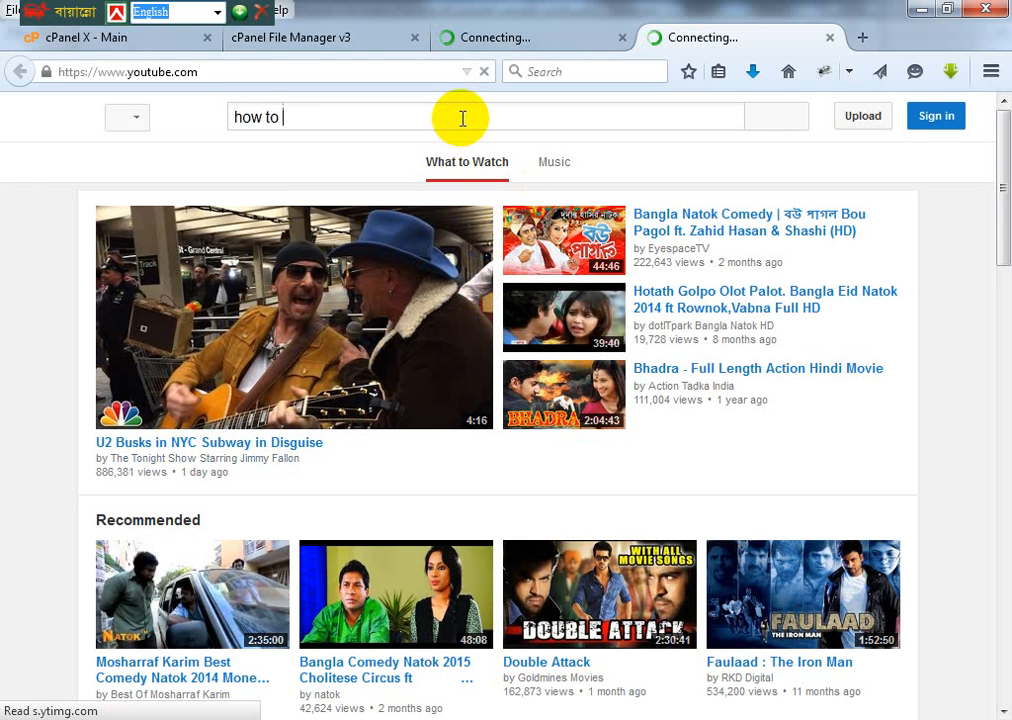
type("upload")
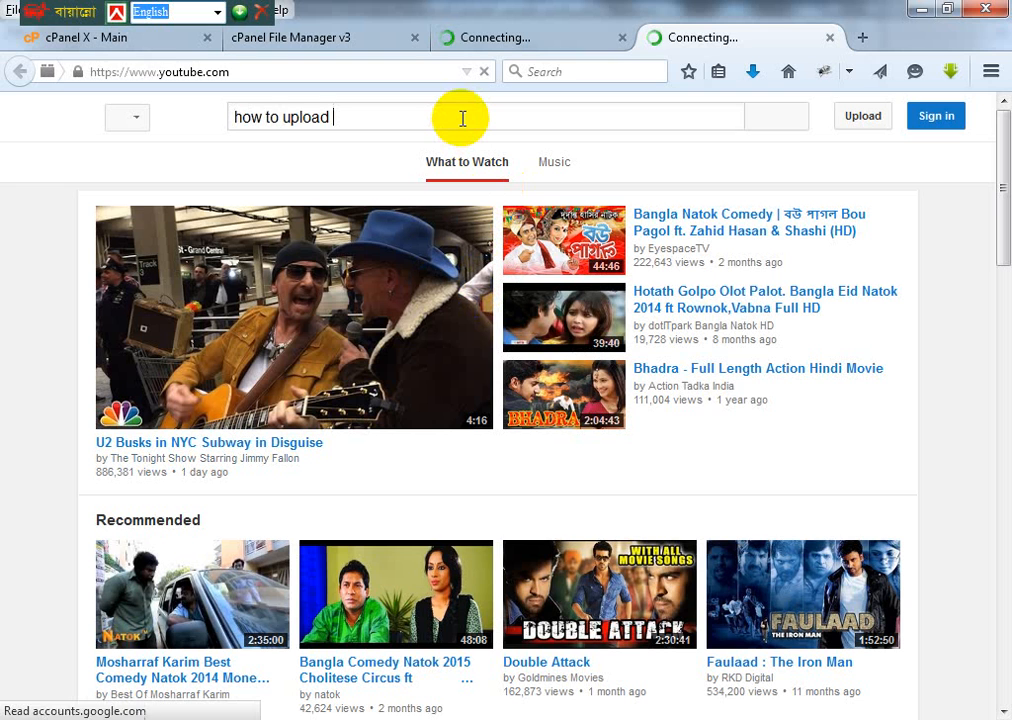
type(" wor")
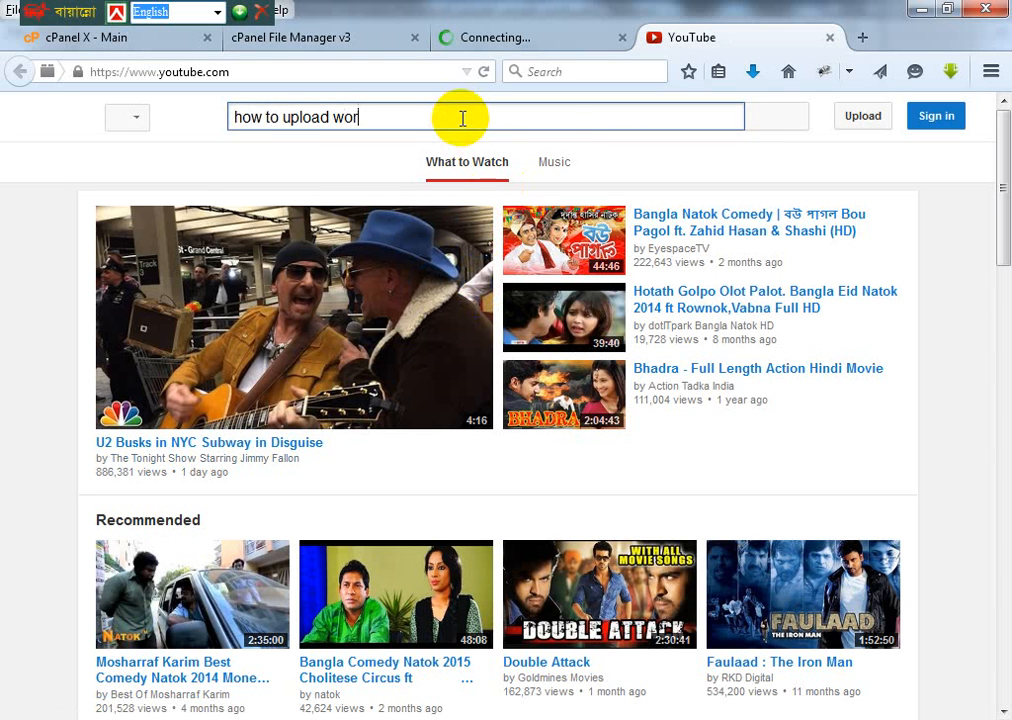
type("dpress")
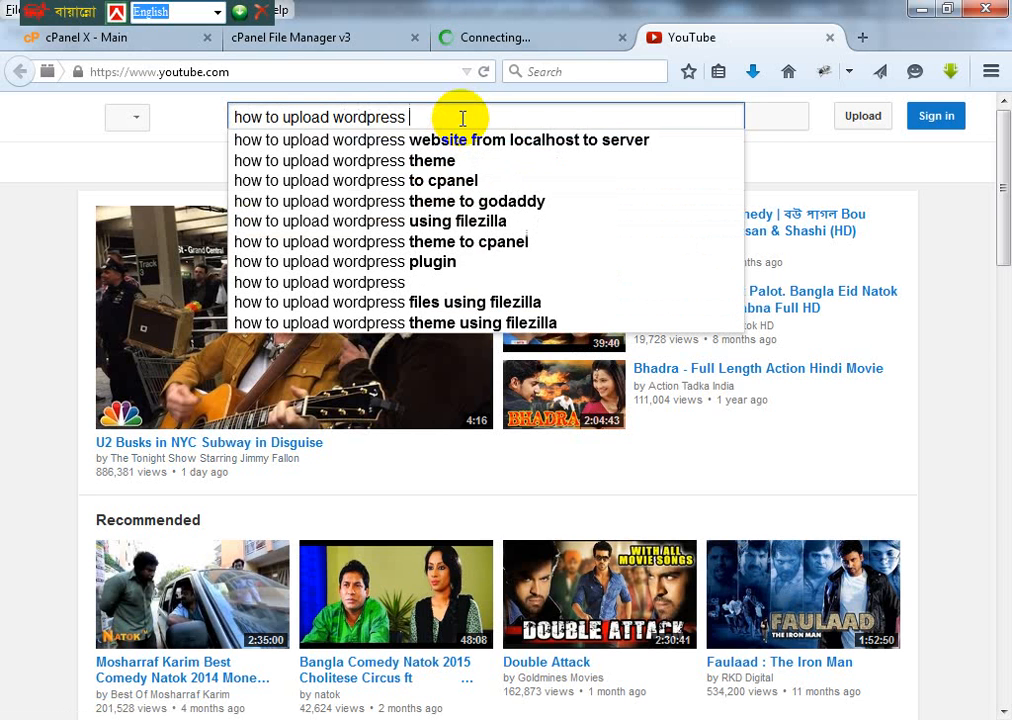
key("Down")
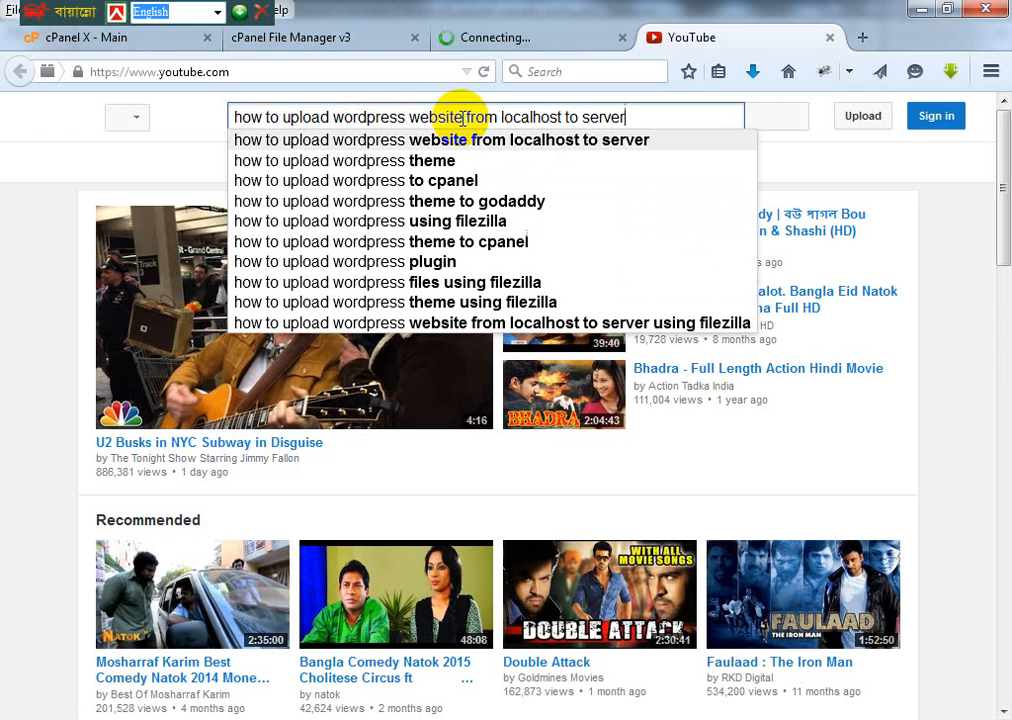
key("Return")
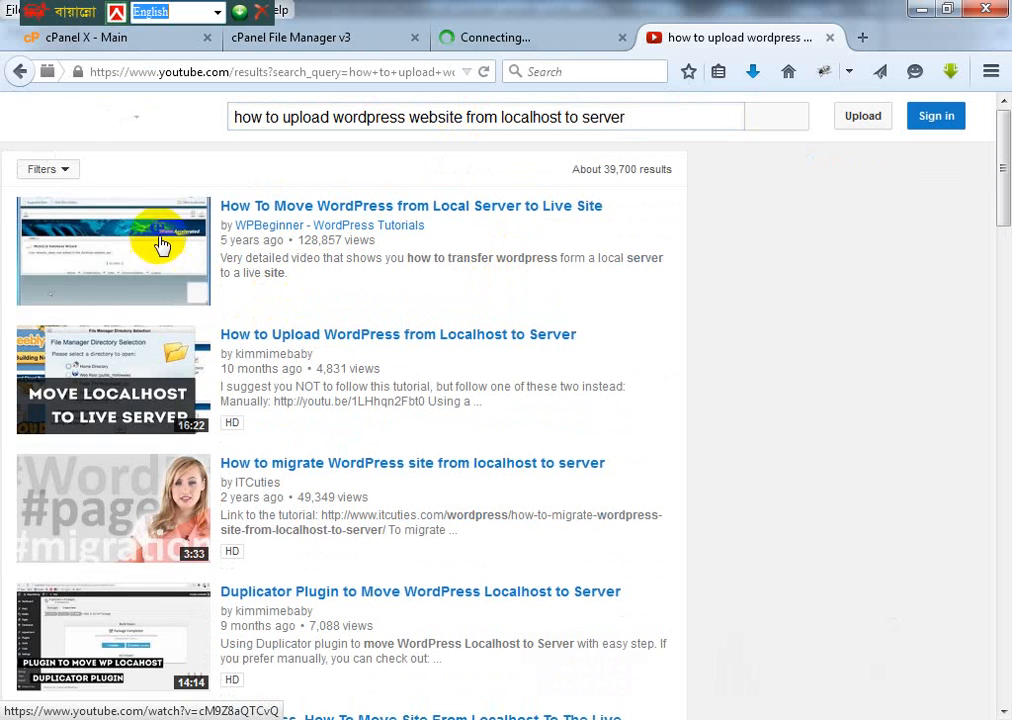
Step: Open the video "How To Move WordPress from Local Server to Live Site" in a separate tab and view it
left_click(280, 208)
middle_click(286, 212)
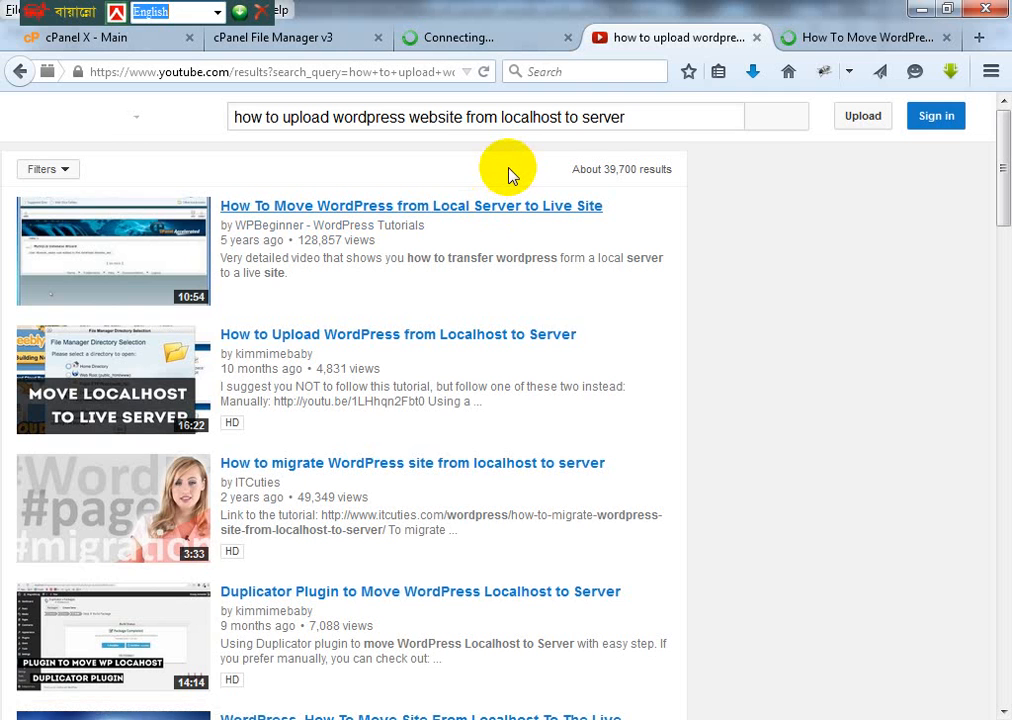
left_click(872, 34)
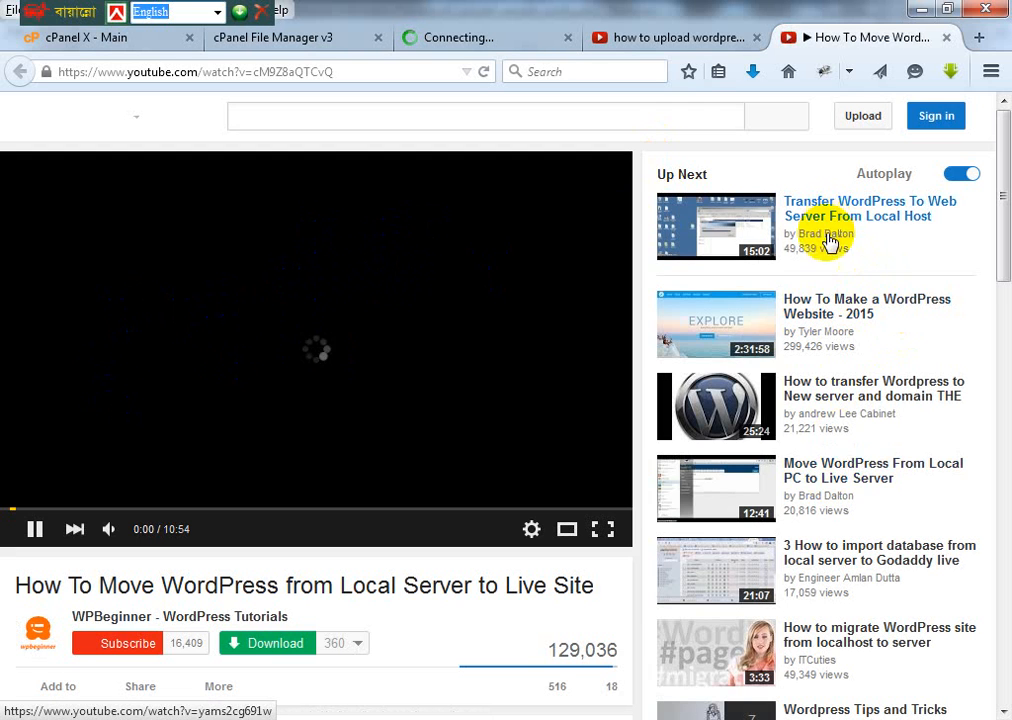
left_click(860, 500)
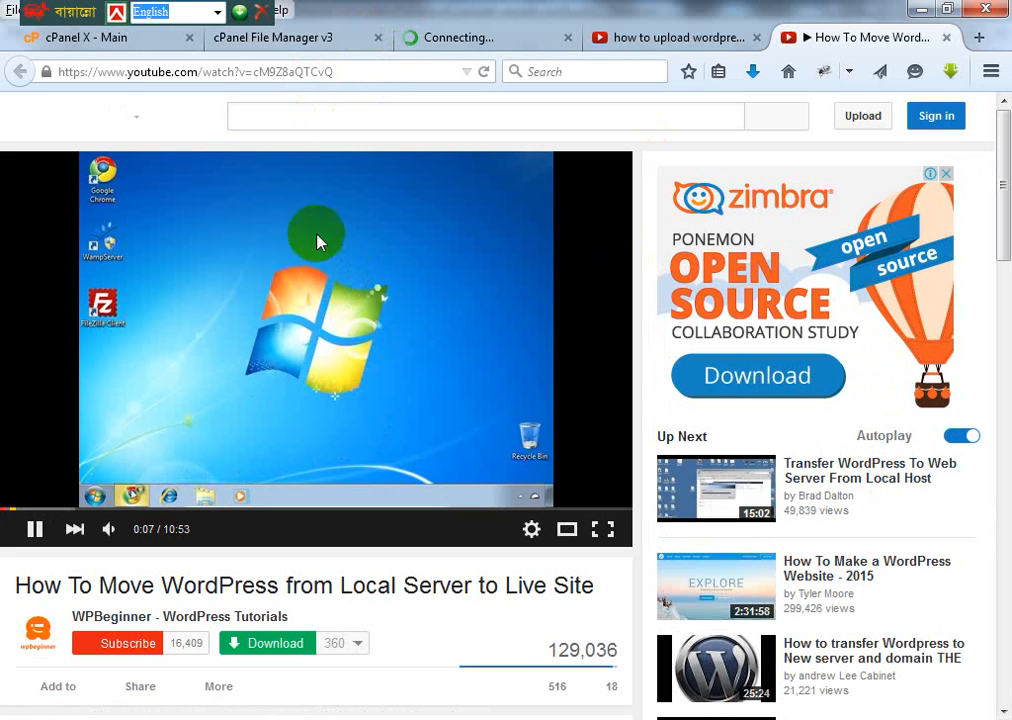
Step: Review the search phrase on the YouTube results page and close the opened video's tab
left_click(678, 37)
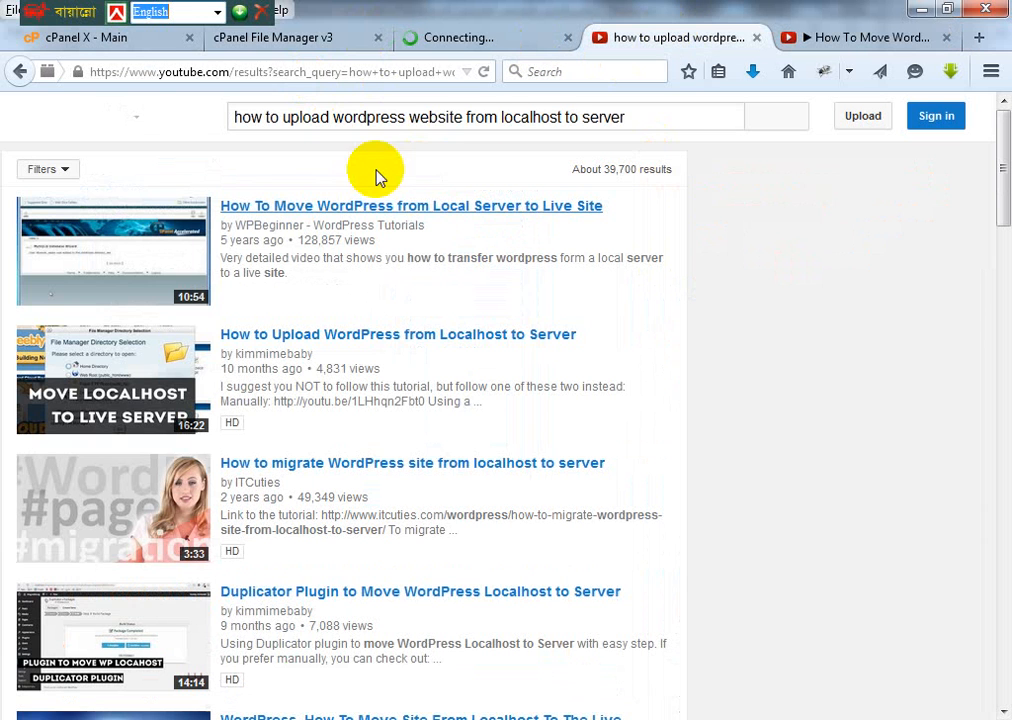
left_click(655, 121)
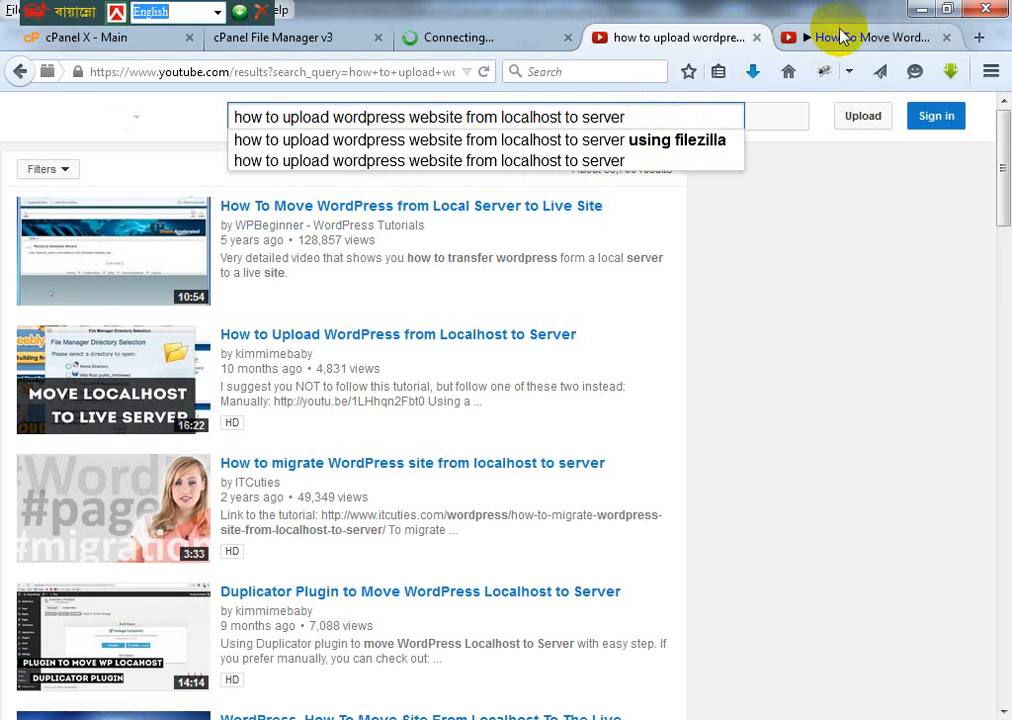
left_click(843, 36)
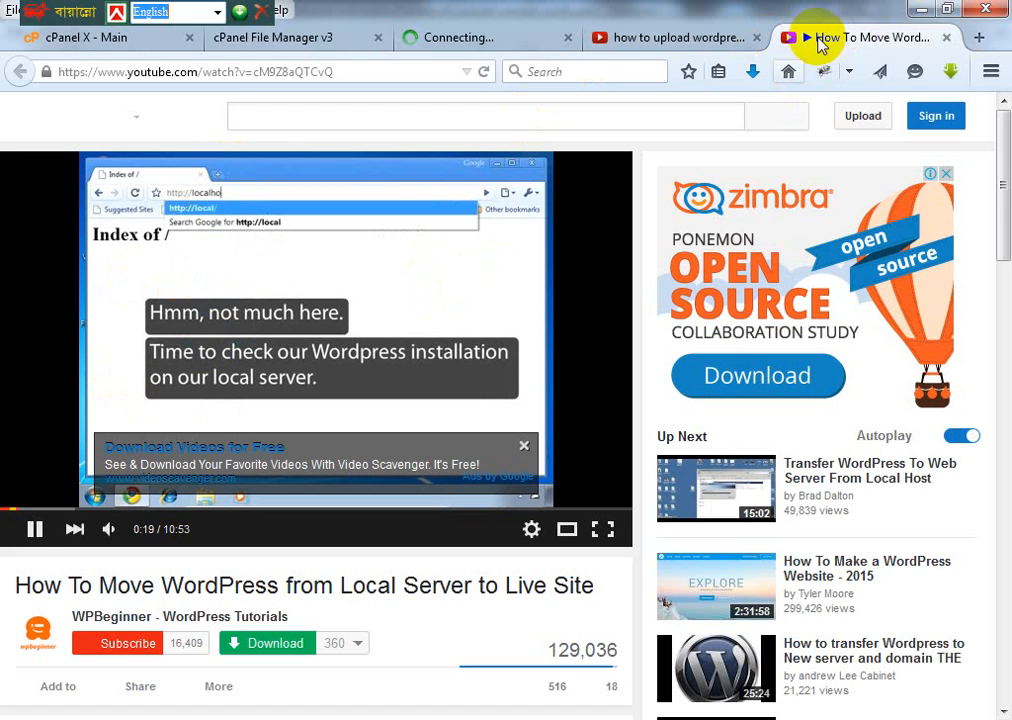
left_click(946, 37)
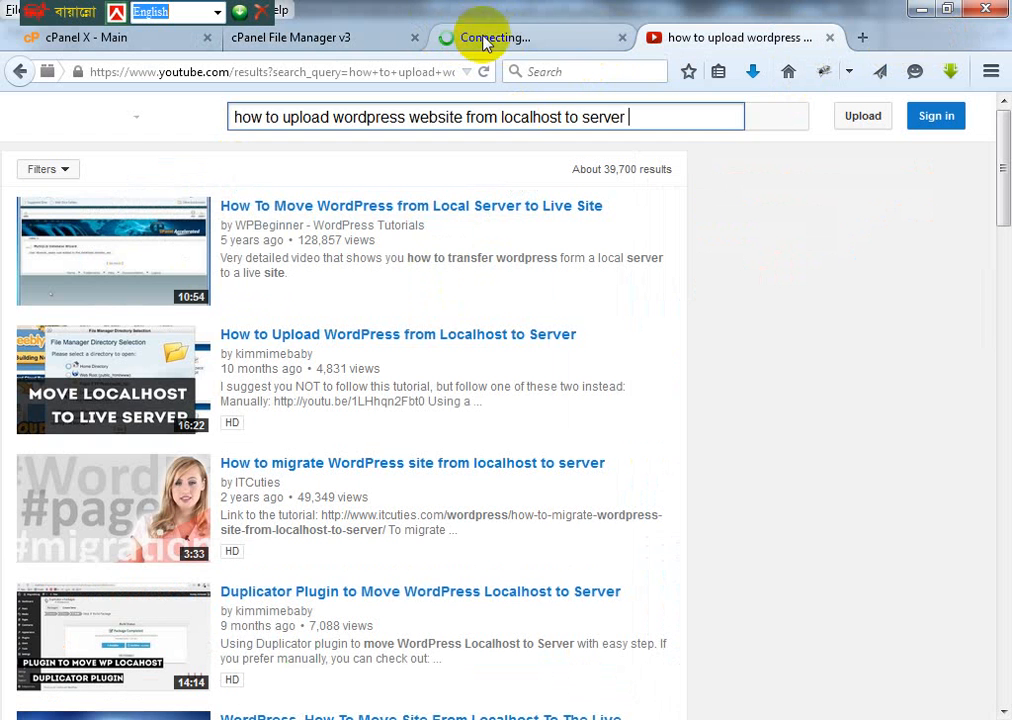
Step: Check the upload progress of newspaper.zip and close the YouTube search results
left_click(470, 37)
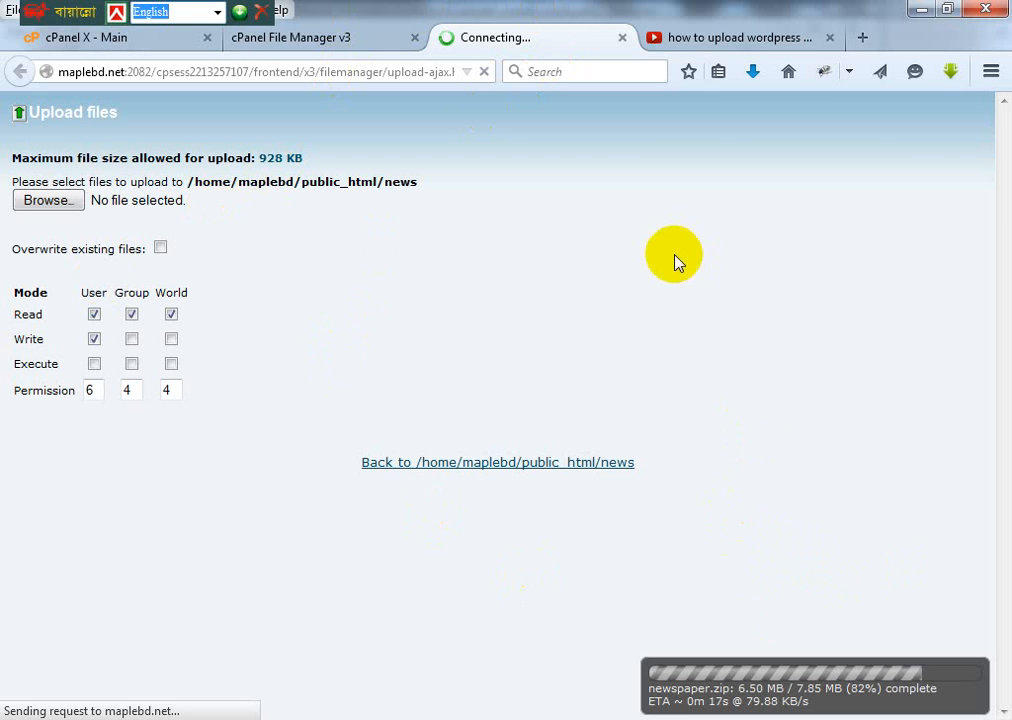
left_click(760, 40)
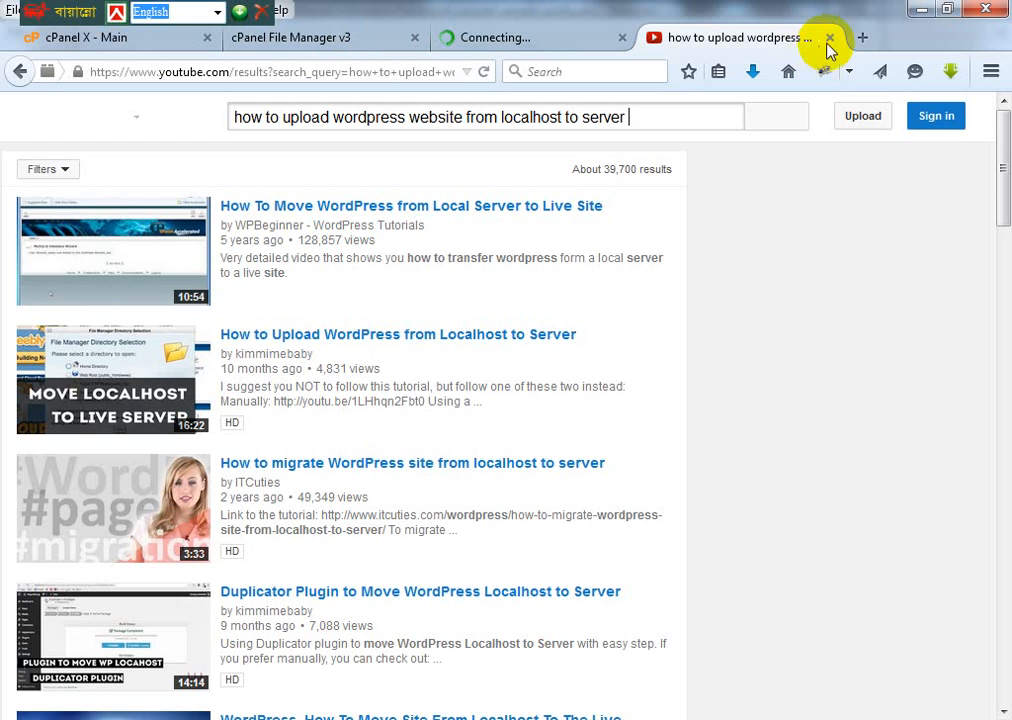
left_click(829, 38)
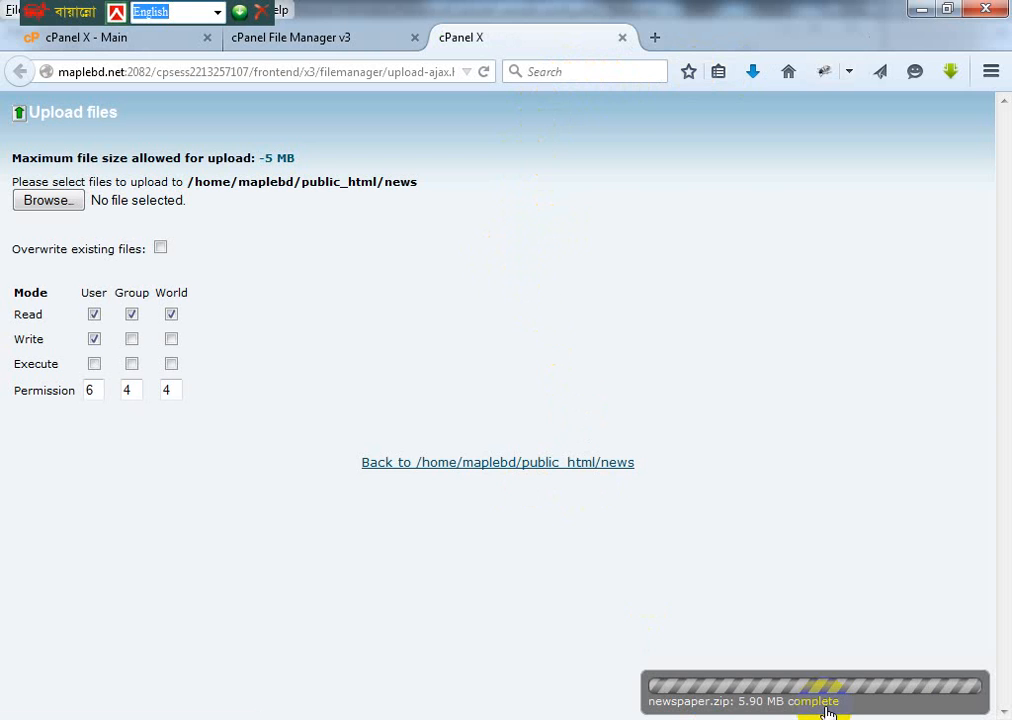
Step: Return to the news folder, try to extract newspaper.zip into /public_html/news, and dismiss the extraction results
left_click(410, 465)
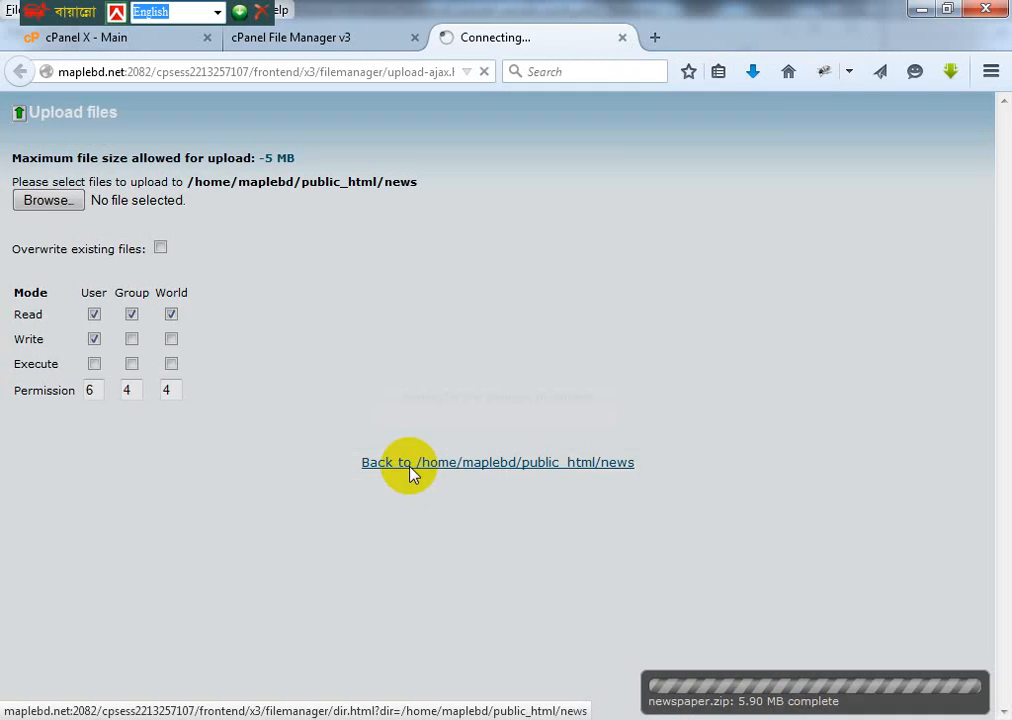
left_click(366, 265)
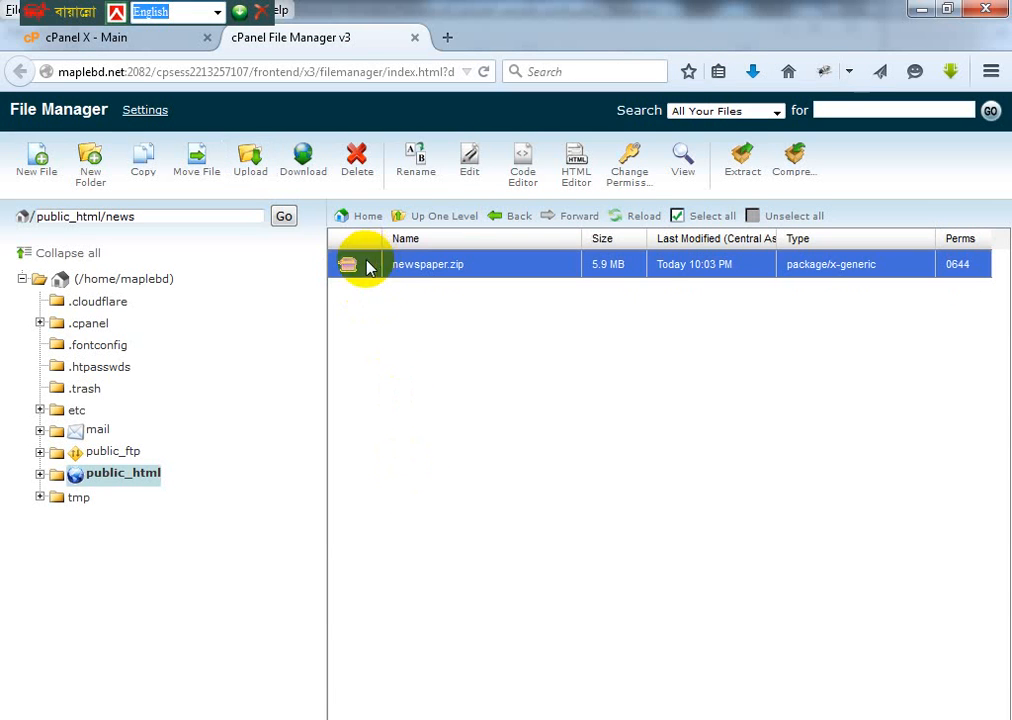
left_click(740, 180)
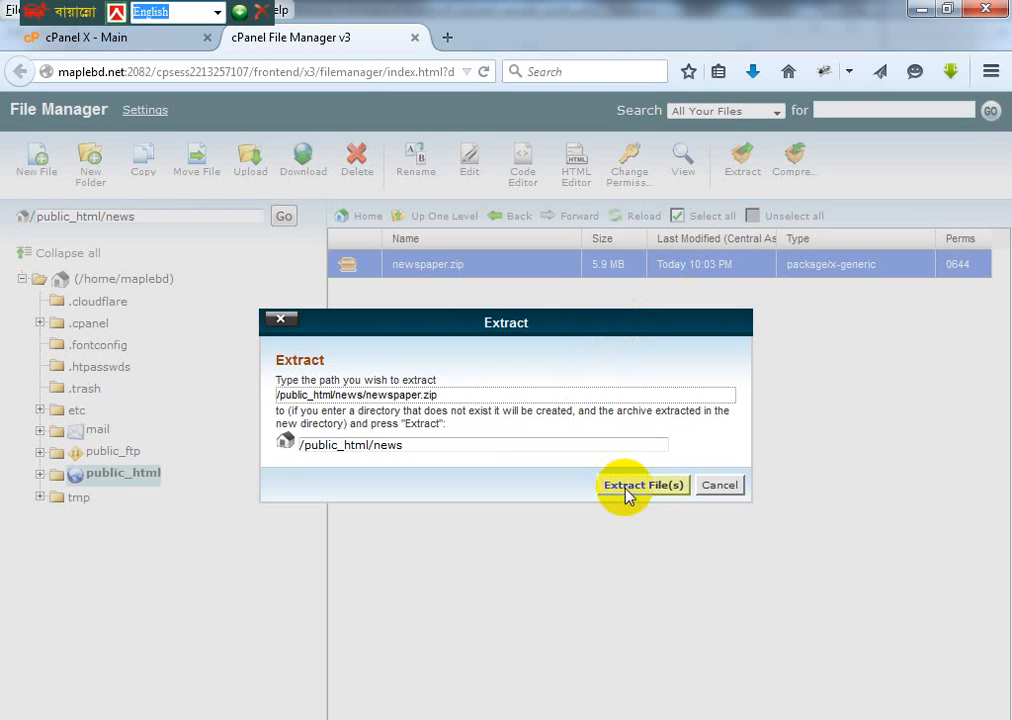
left_click(628, 490)
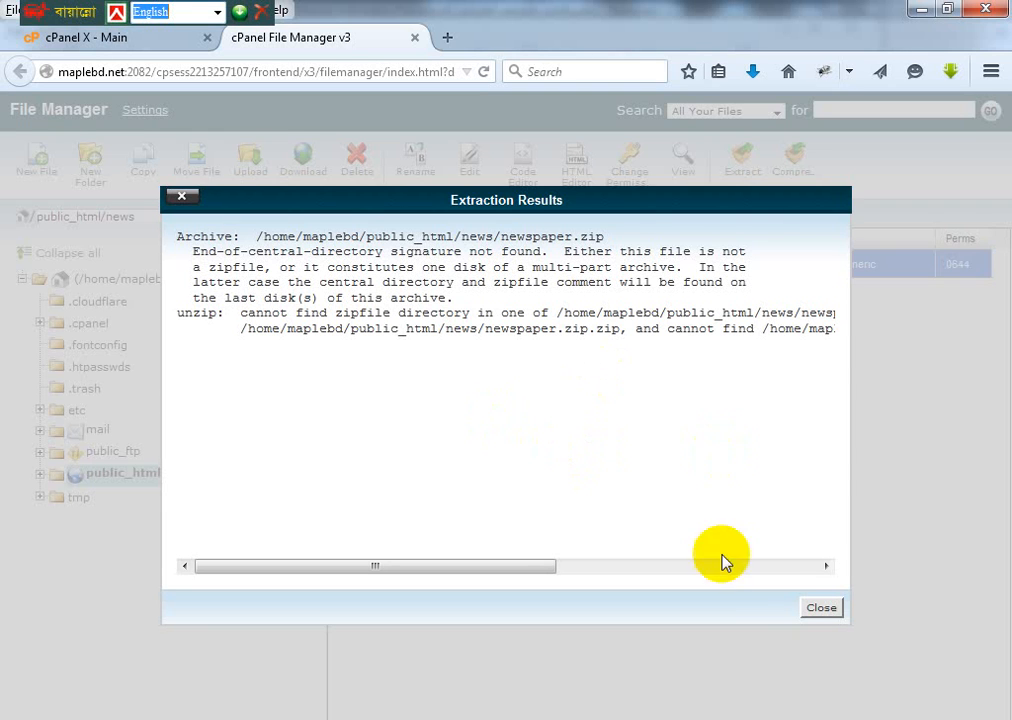
left_click(818, 610)
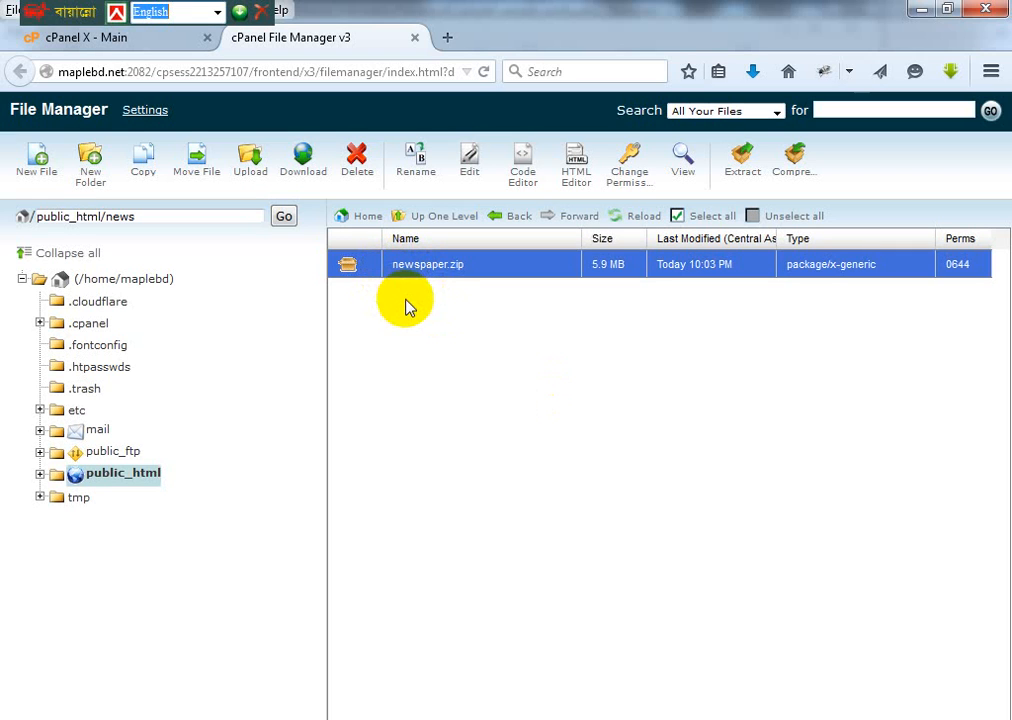
Step: Go back to the public_html directory and reopen its news folder
left_click(147, 471)
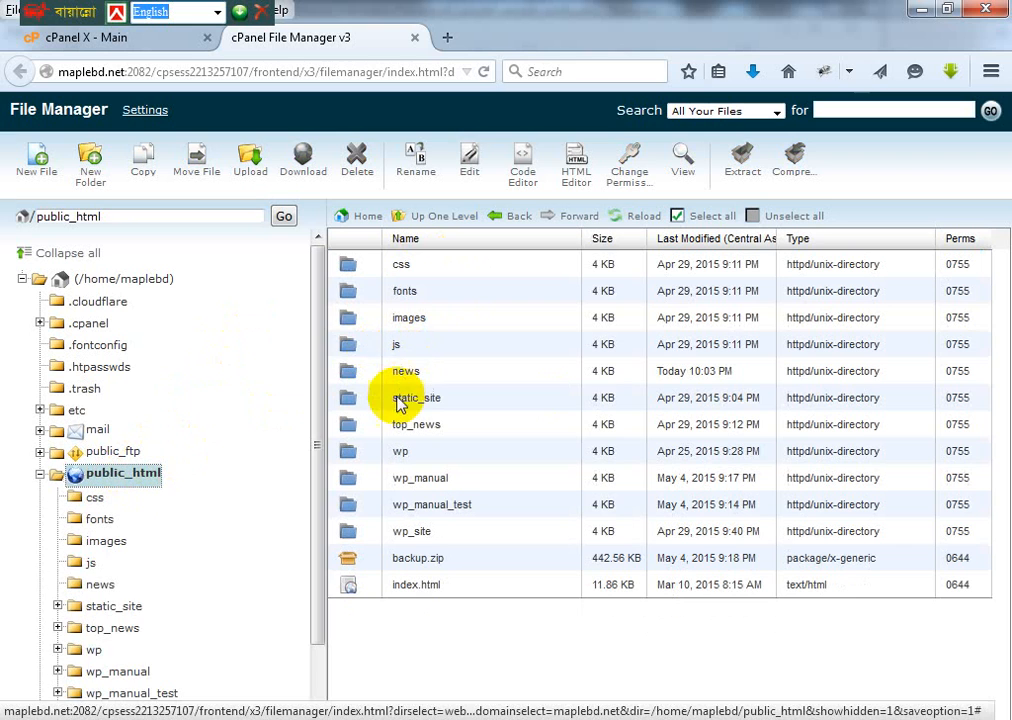
left_click(405, 375)
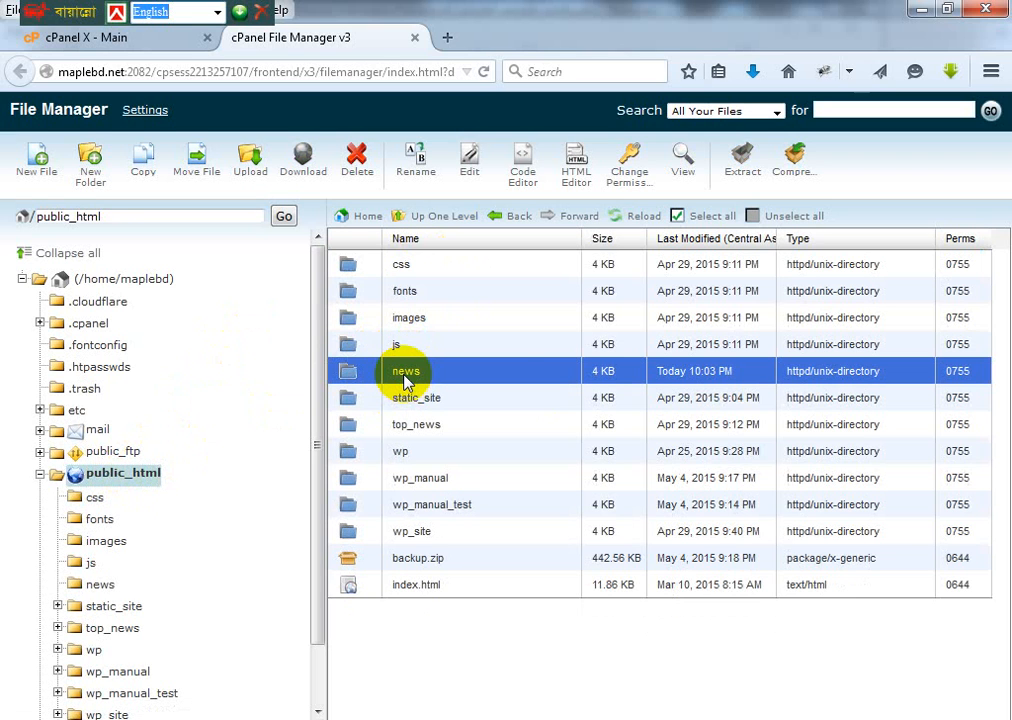
left_click(405, 370)
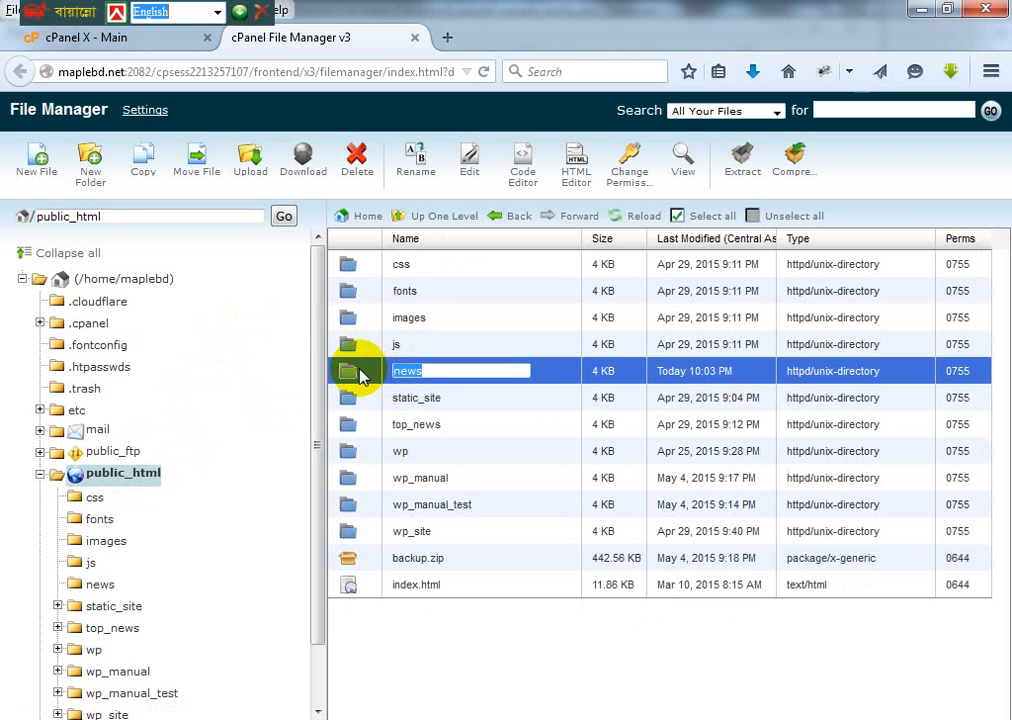
left_click(361, 372)
double_click(361, 372)
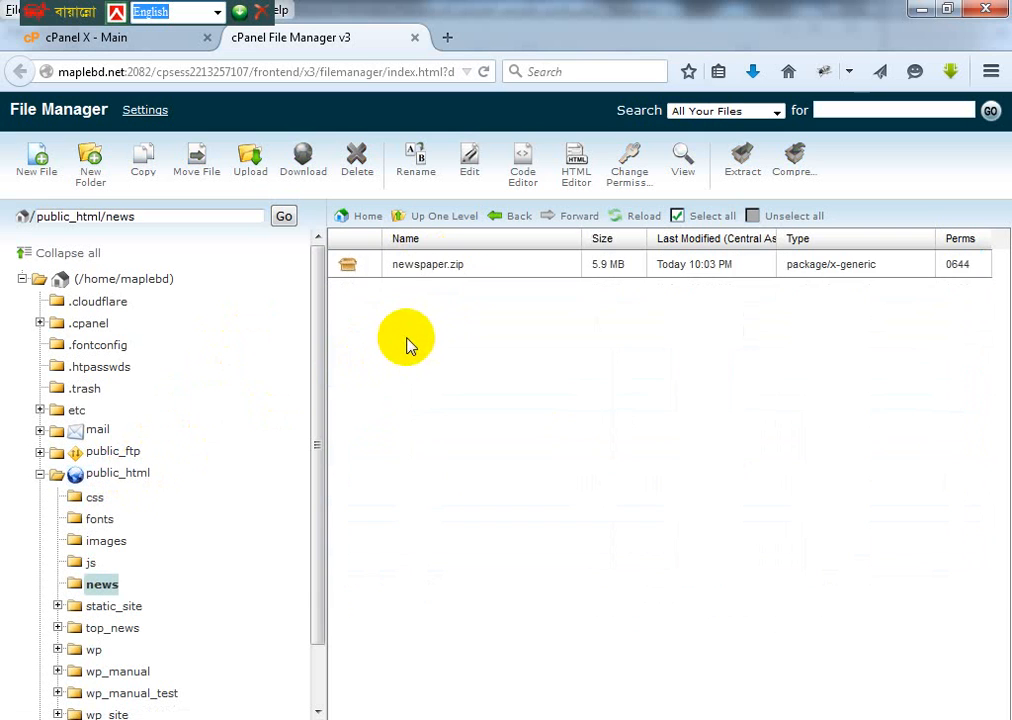
Step: Try again to extract newspaper.zip into /public_html/news, review the extraction results, close them and reselect the archive
left_click(420, 264)
left_click(743, 165)
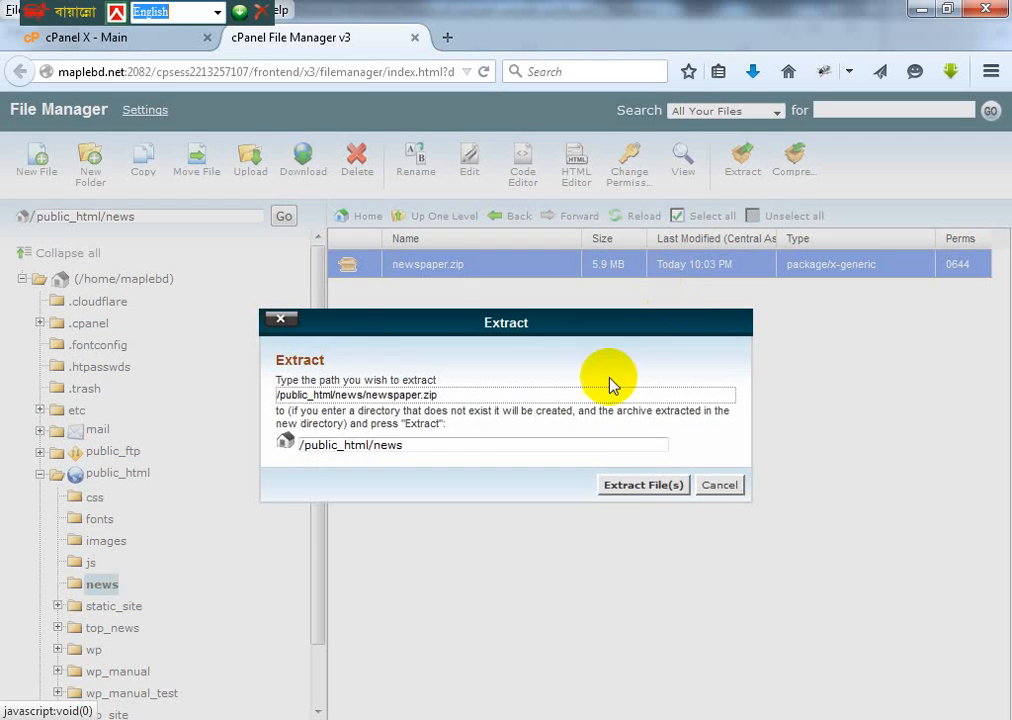
left_click(676, 489)
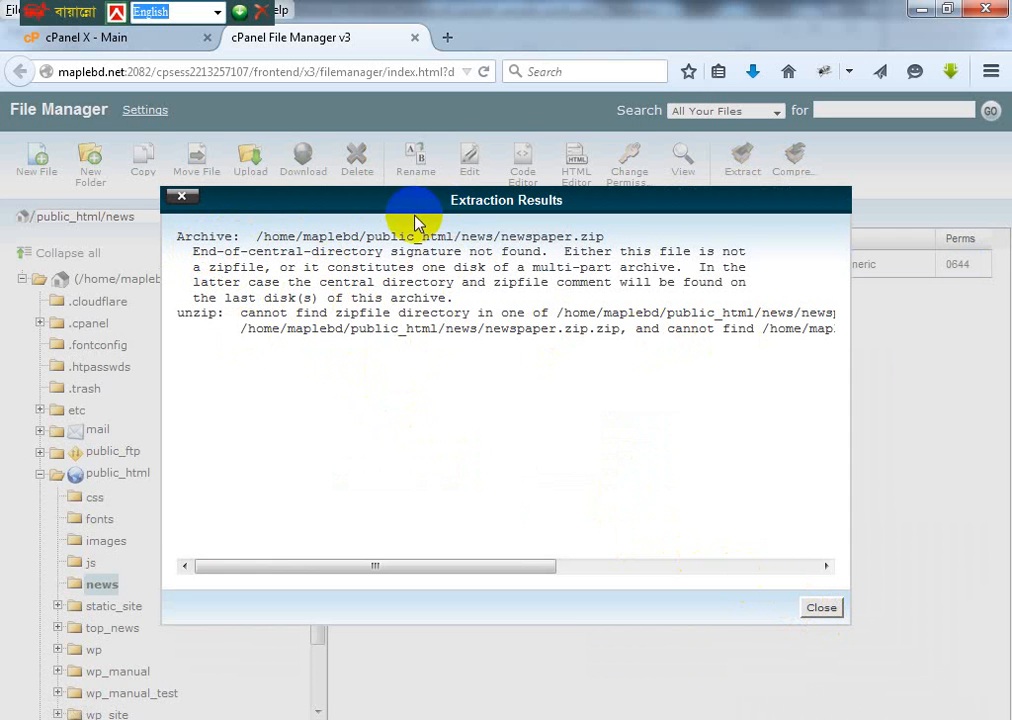
left_click_drag(413, 202, 413, 258)
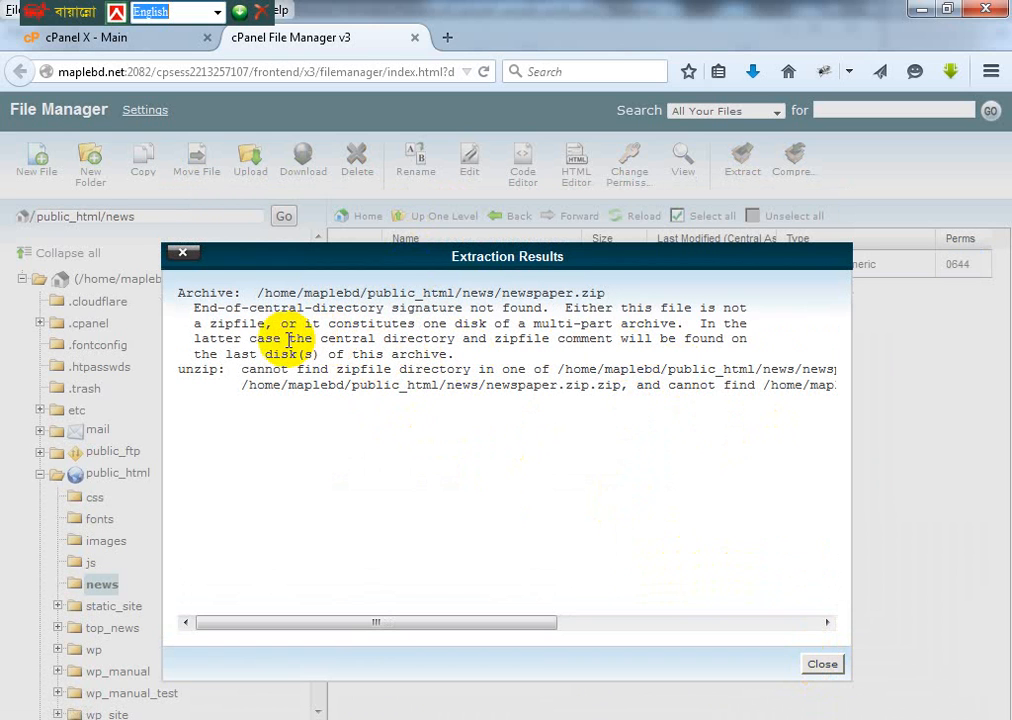
left_click_drag(258, 371, 545, 381)
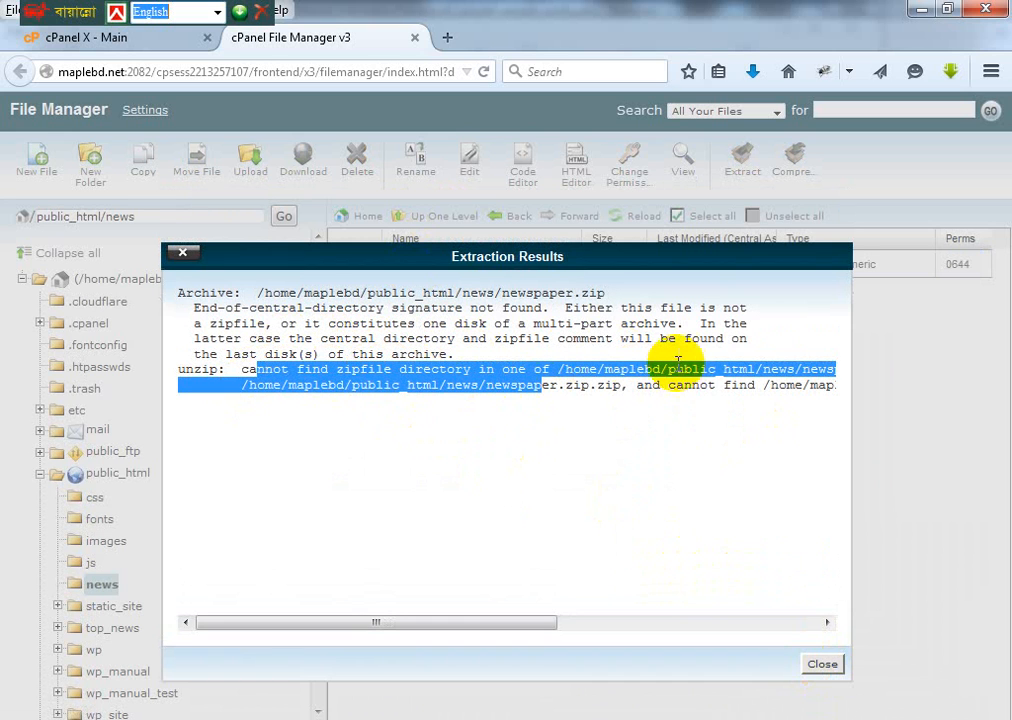
left_click(665, 414)
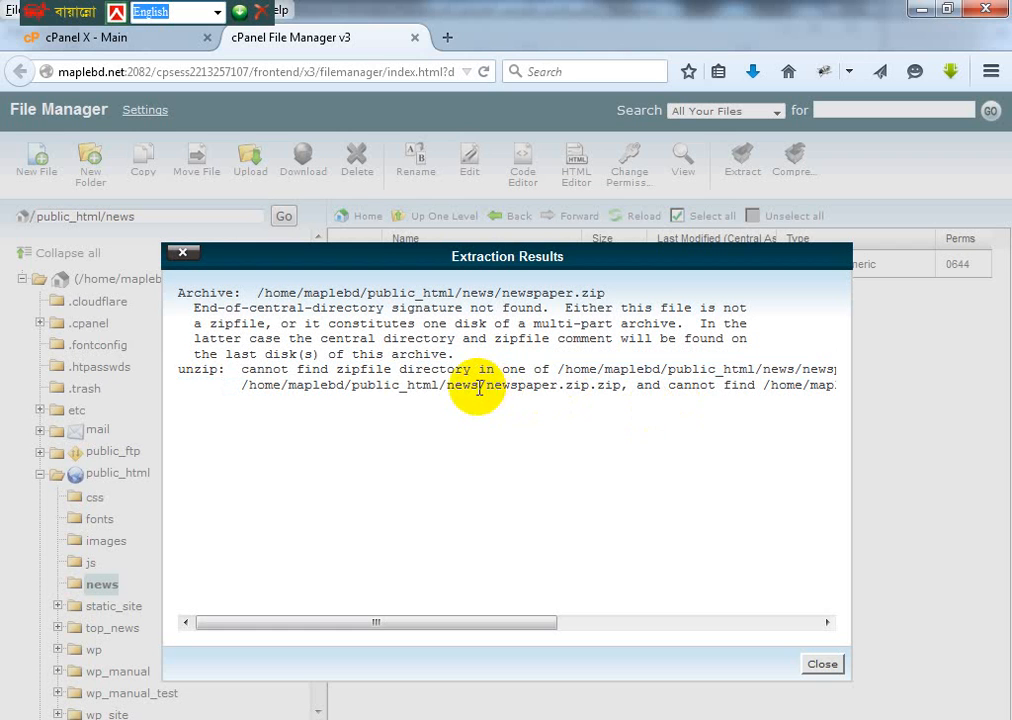
left_click_drag(480, 388, 385, 382)
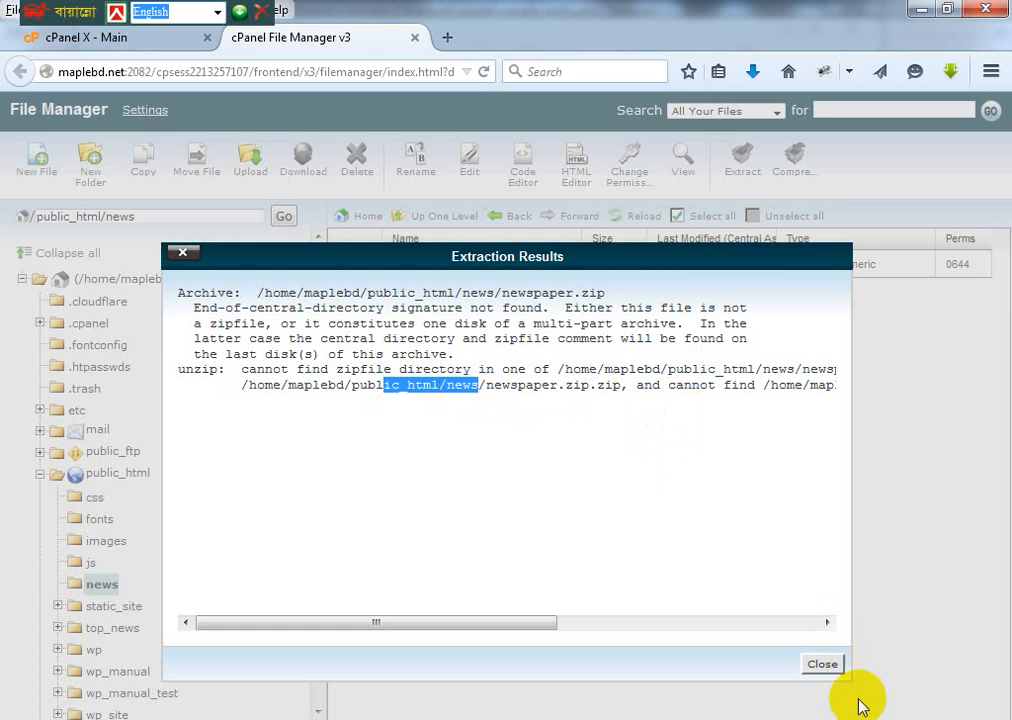
left_click(826, 665)
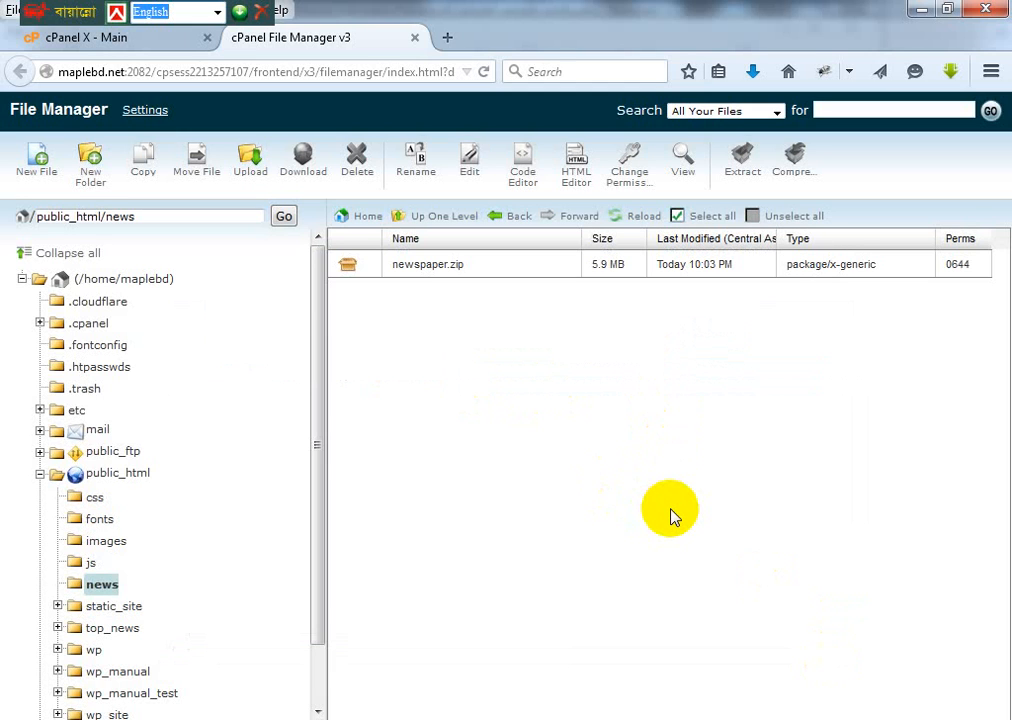
left_click(378, 270)
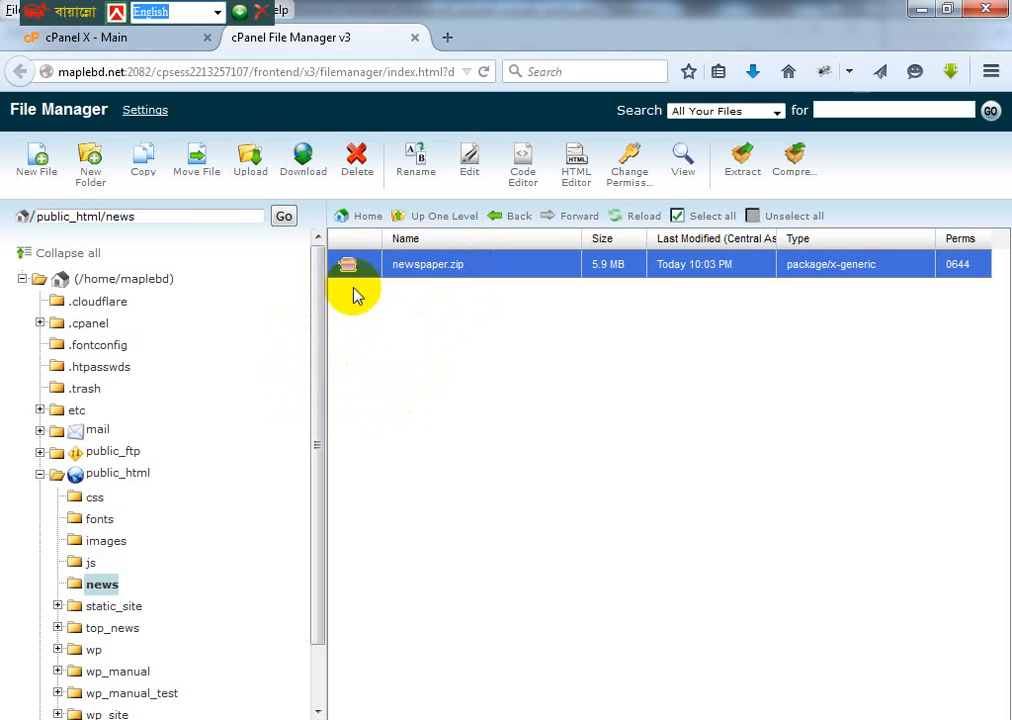
Step: Return to the cPanel main page and open MySQL Databases
left_click(105, 36)
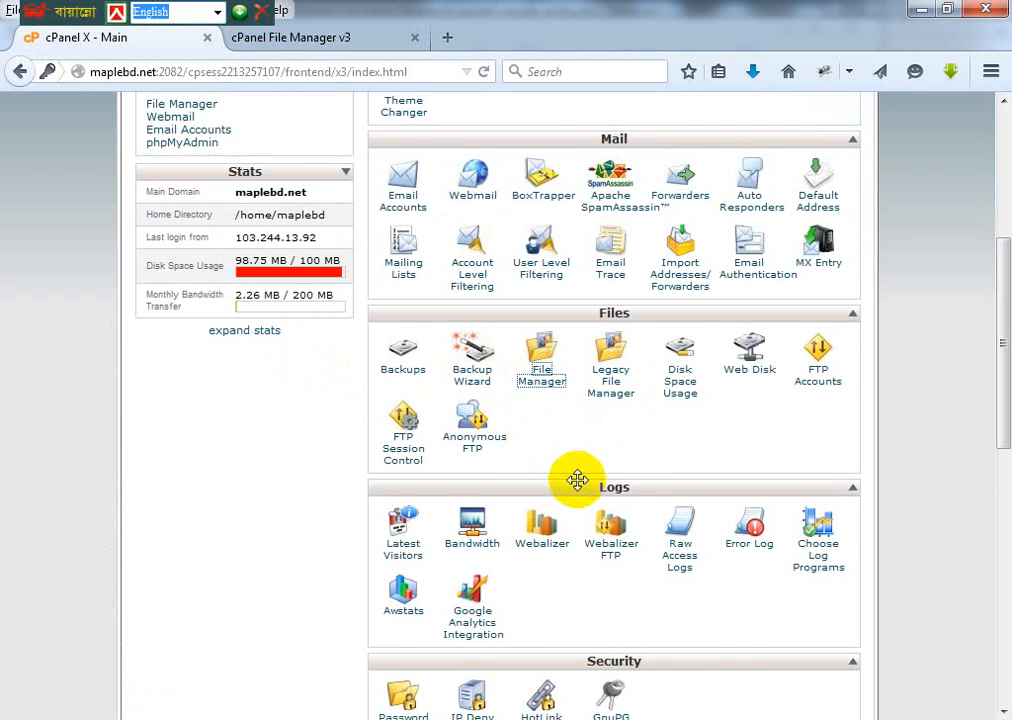
scroll(540, 480, "down", 3)
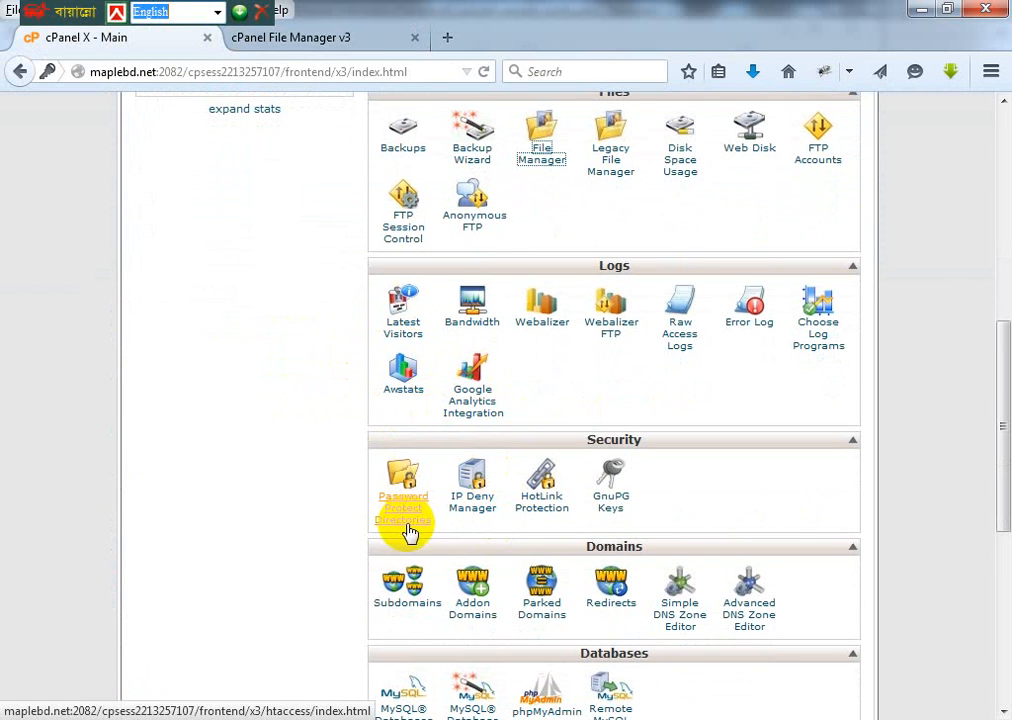
scroll(560, 420, "down", 2)
scroll(563, 445, "down", 3)
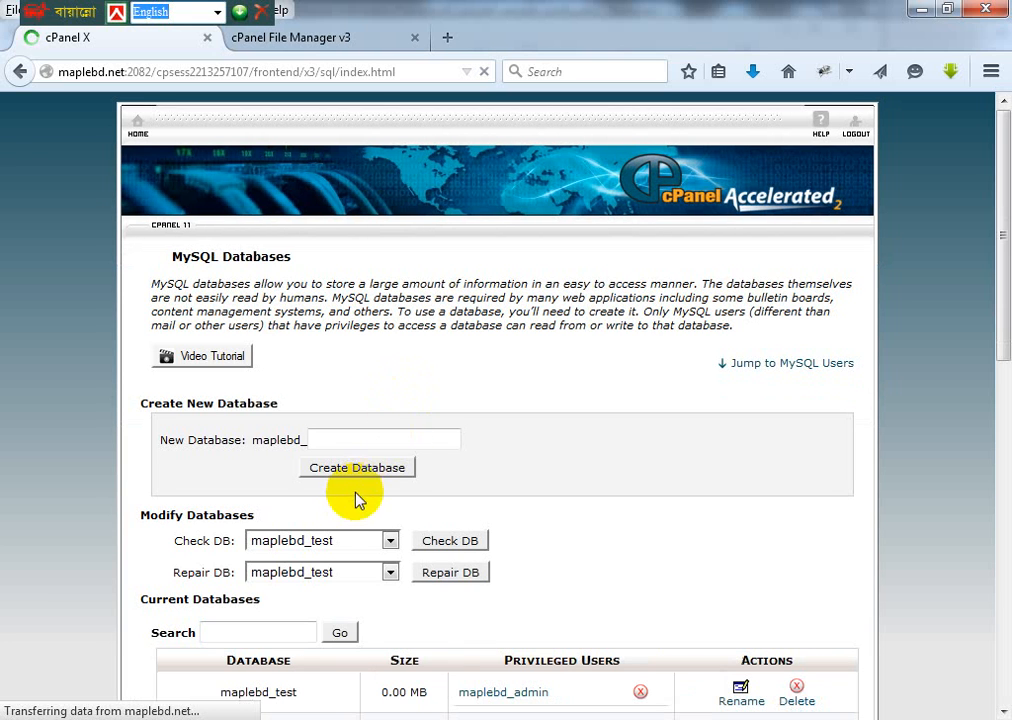
Step: Review the MySQL Databases page sections for creating a new database and adding a new database user
left_click(348, 437)
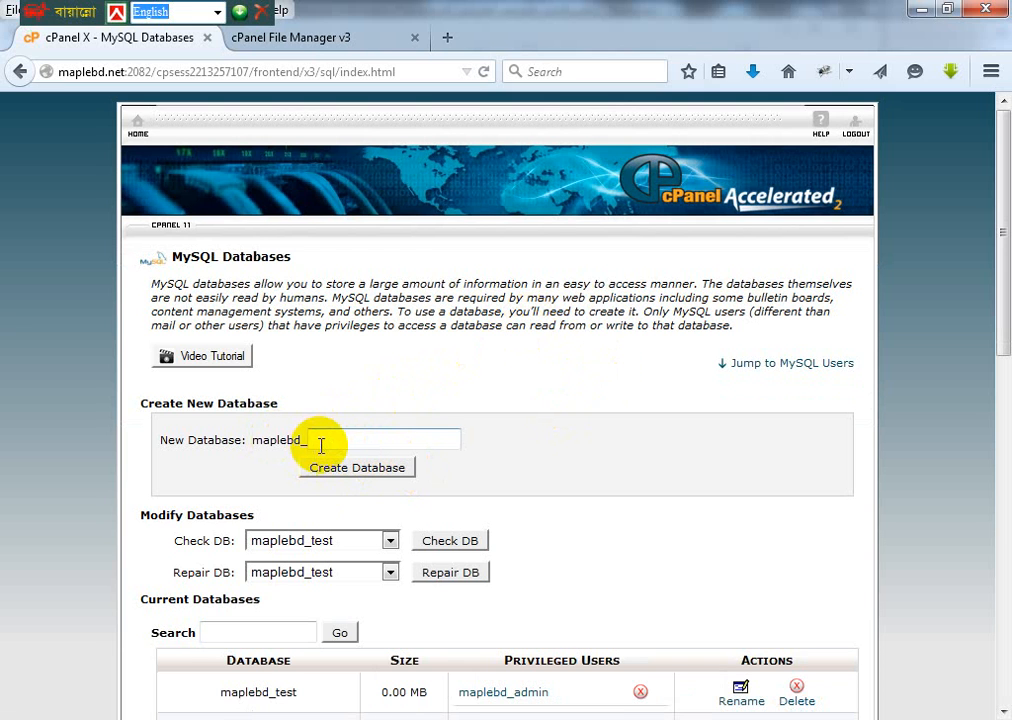
scroll(325, 442, "down", 4)
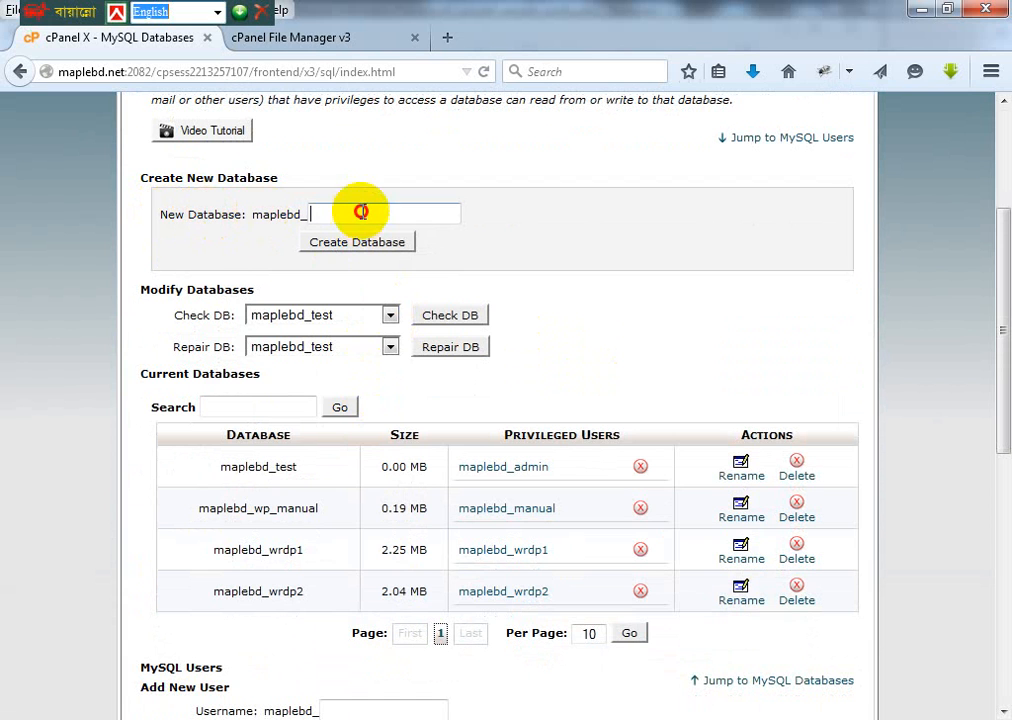
scroll(384, 462, "down", 2)
scroll(384, 458, "down", 6)
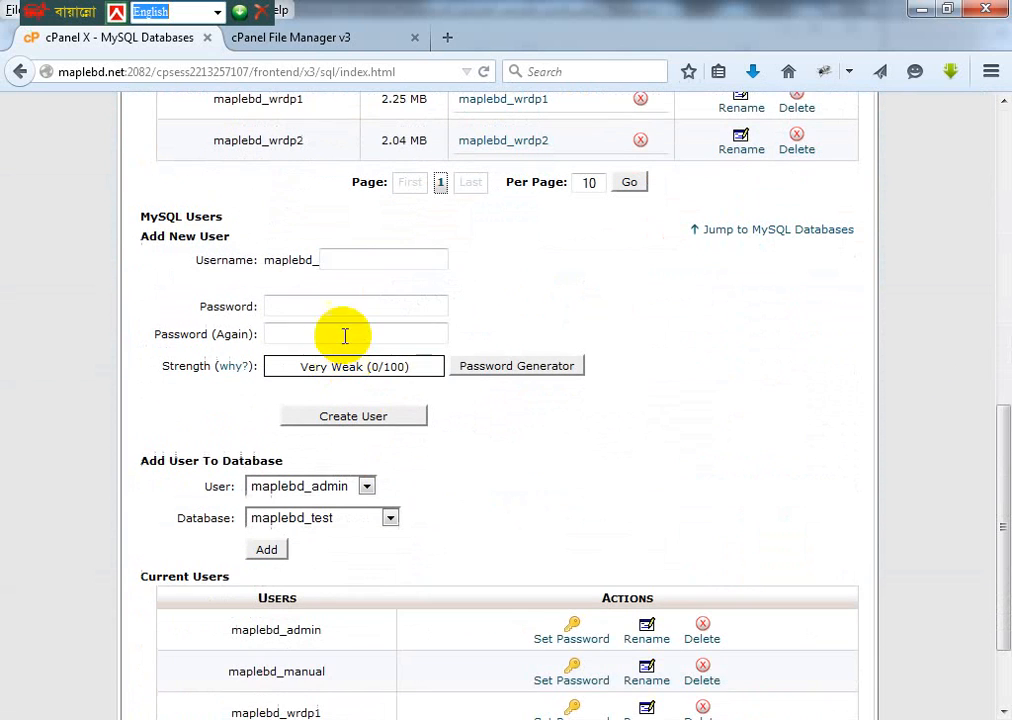
left_click(343, 258)
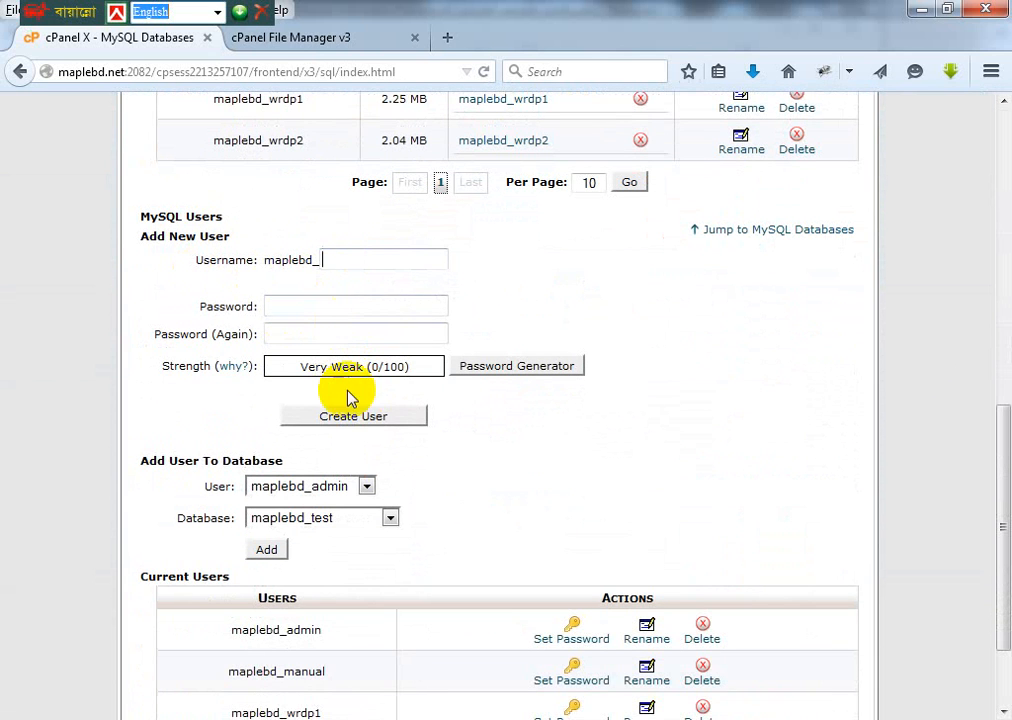
scroll(372, 340, "down", 2)
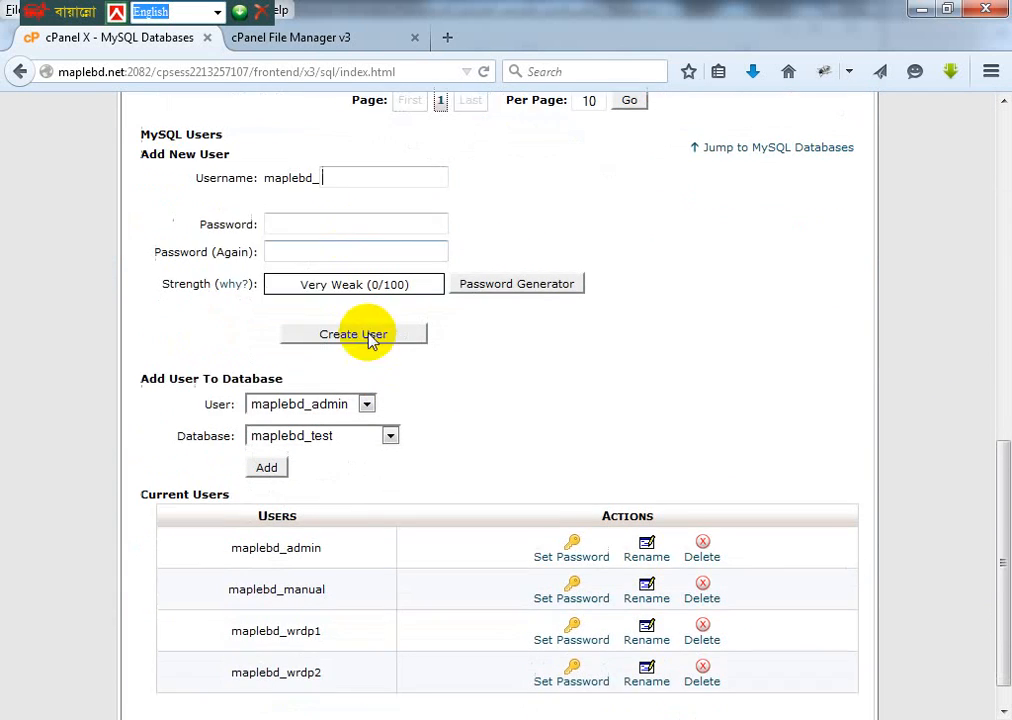
scroll(372, 340, "down", 1)
Step: Check the user and database choices, then submit maplebd_admin for maplebd_test and review the privileges offered
left_click(366, 374)
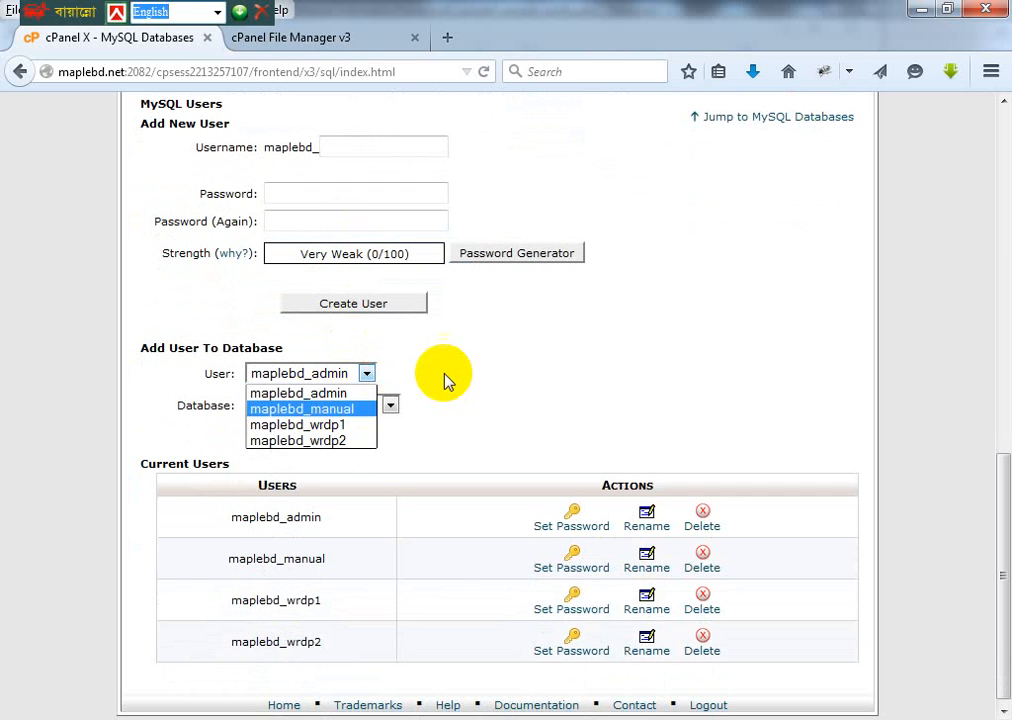
left_click(440, 379)
left_click(391, 406)
left_click(194, 437)
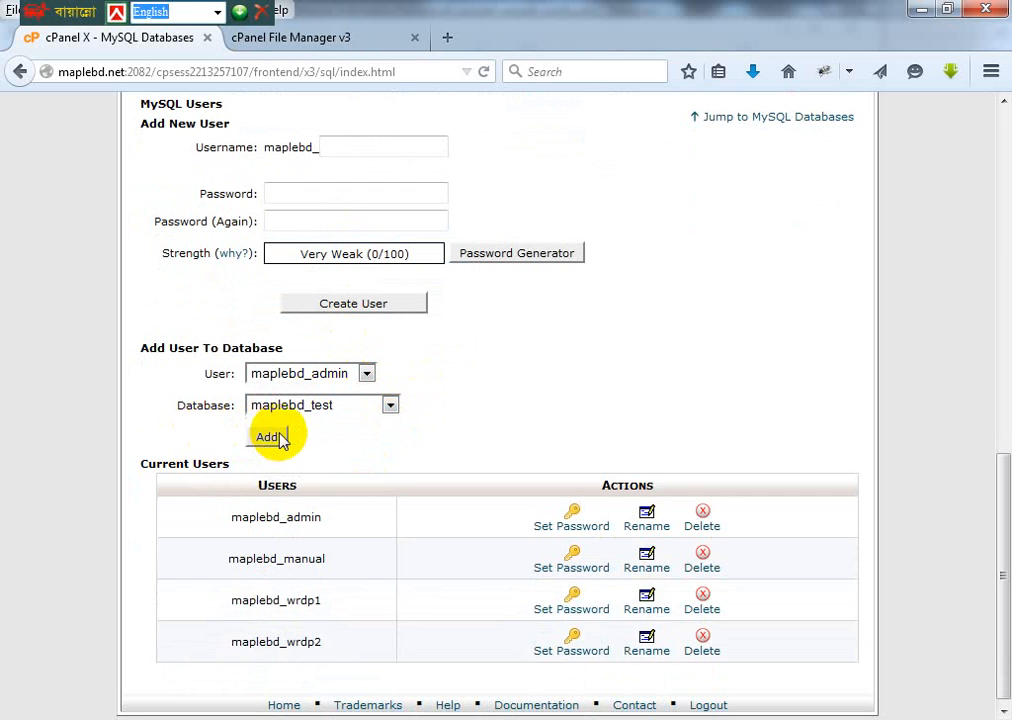
left_click(276, 440)
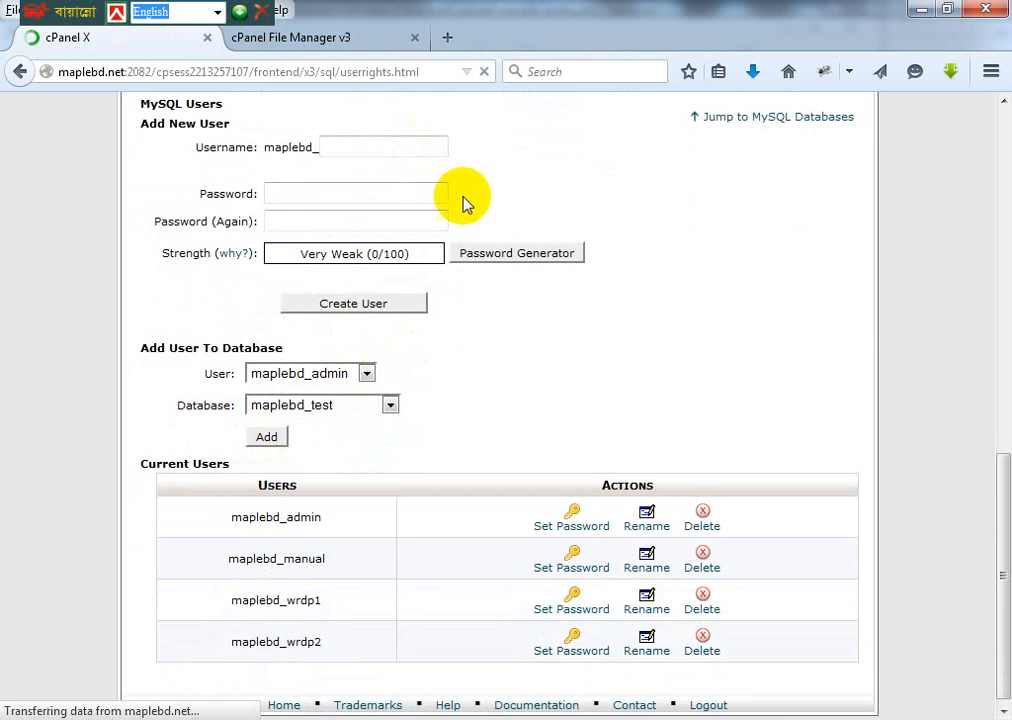
scroll(208, 580, "down", 2)
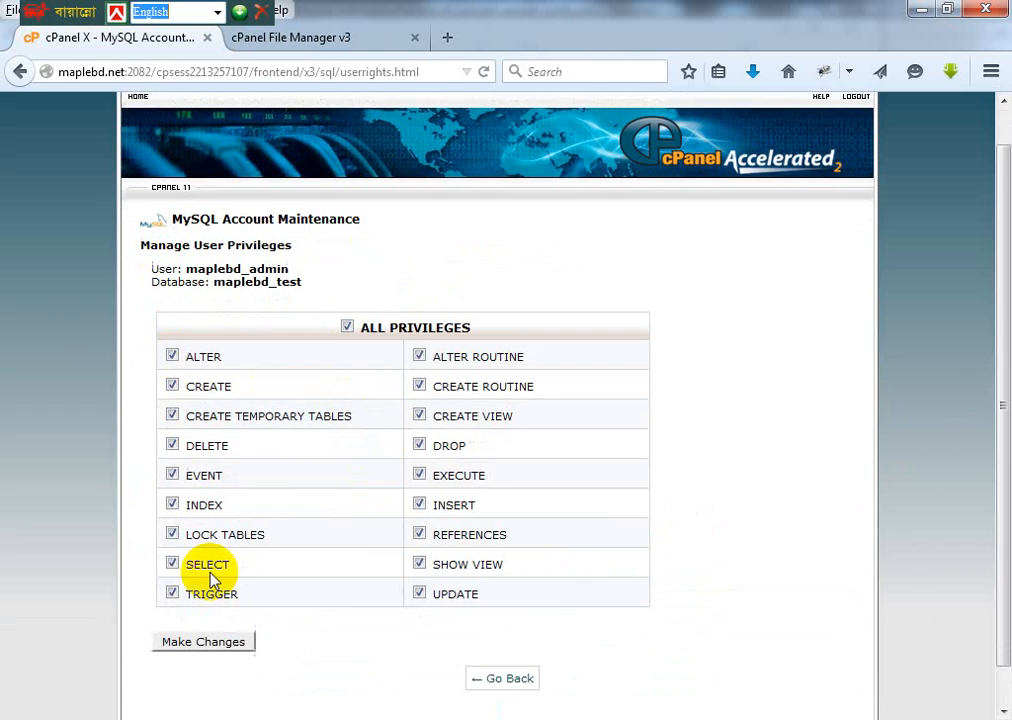
left_click(210, 604)
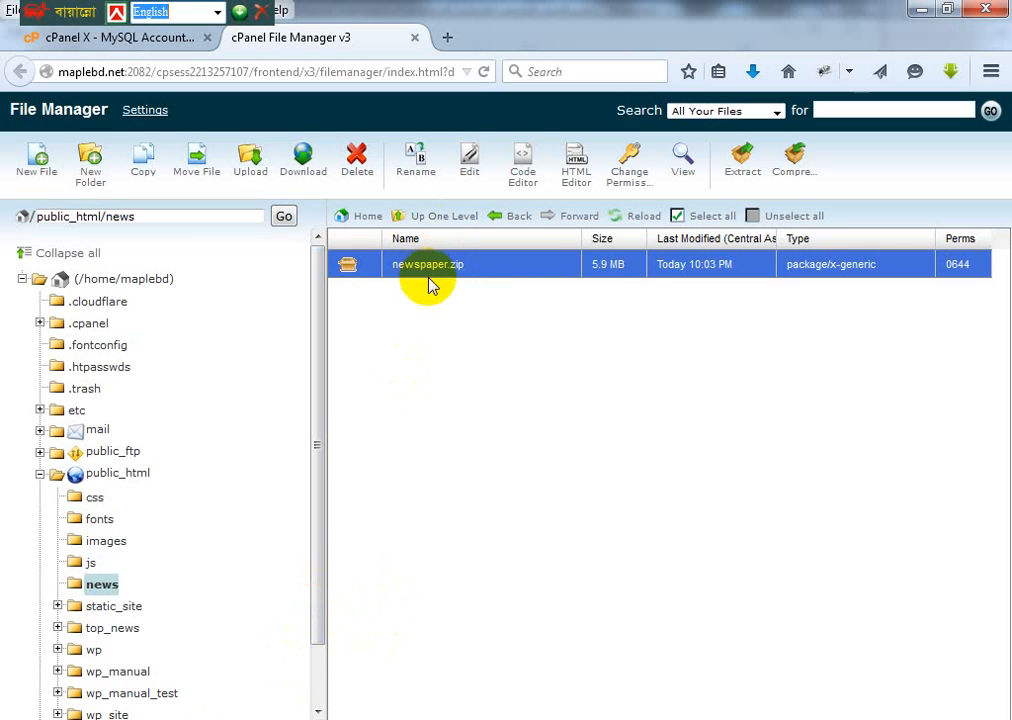
Step: Switch to the htdocs folder window in Windows Explorer and open the local newspaper site folder
mouse_move(207, 716)
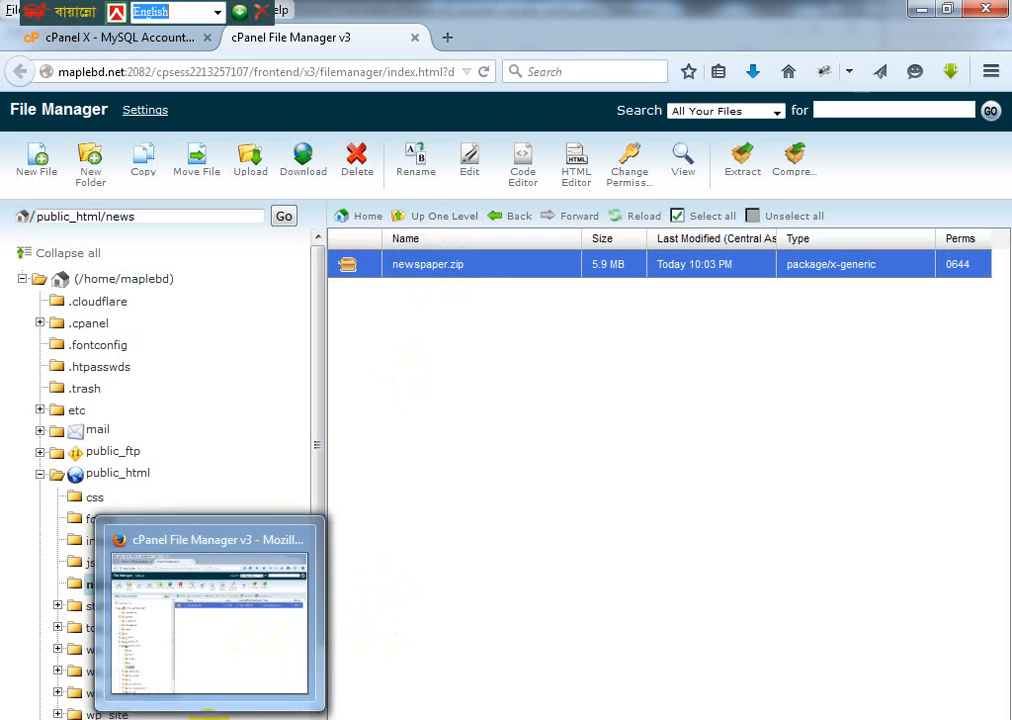
mouse_move(169, 710)
left_click(342, 625)
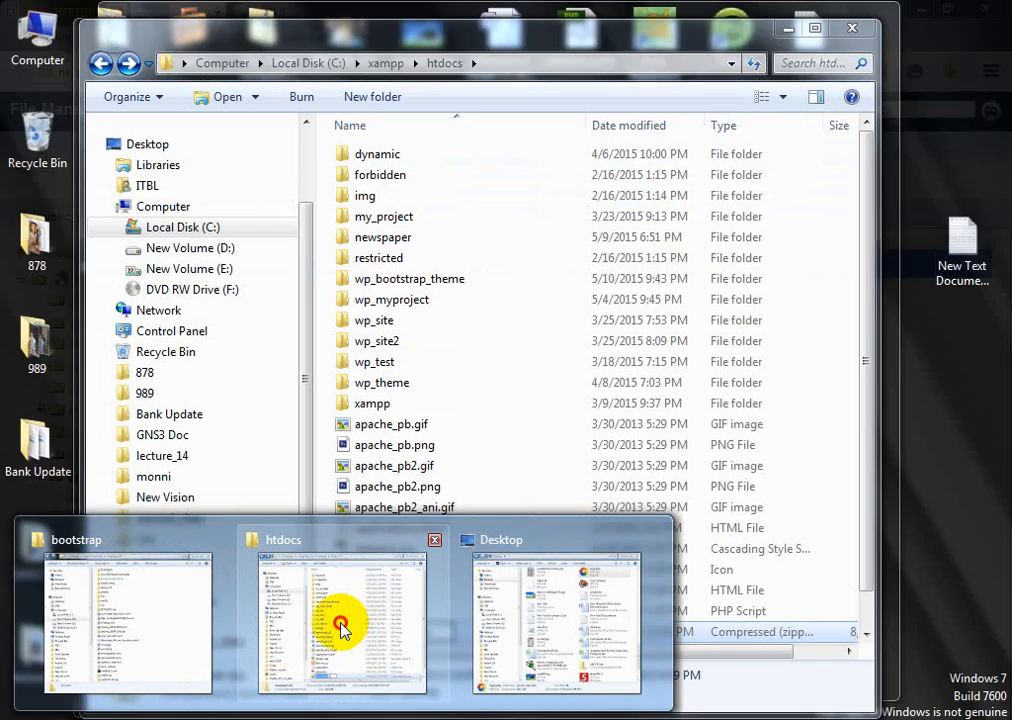
left_click(440, 507)
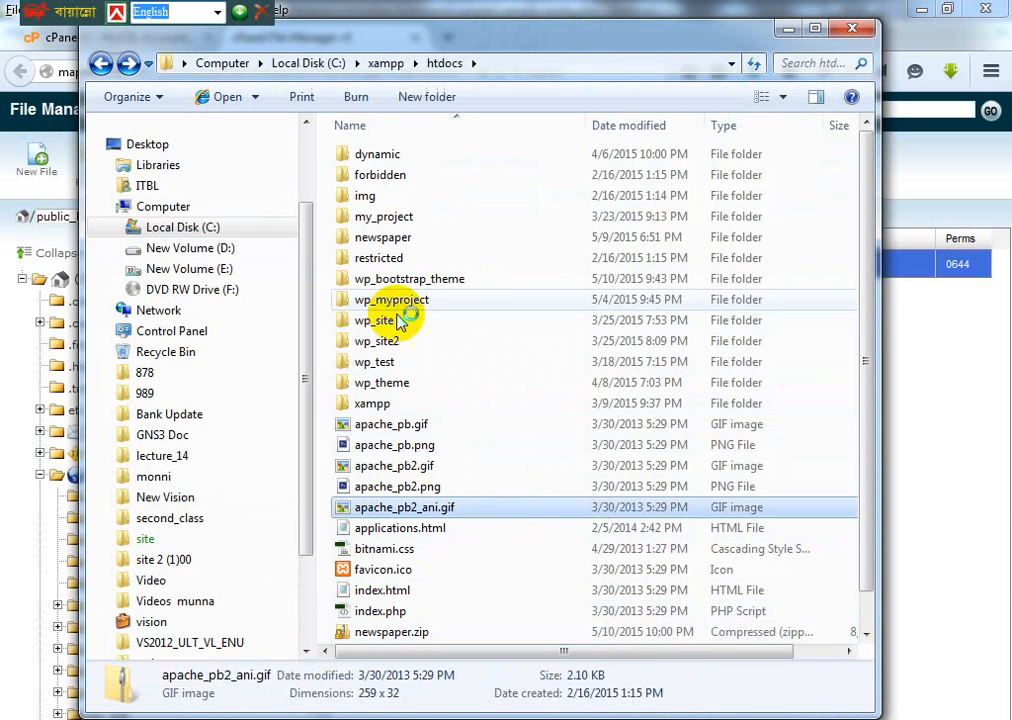
double_click(385, 240)
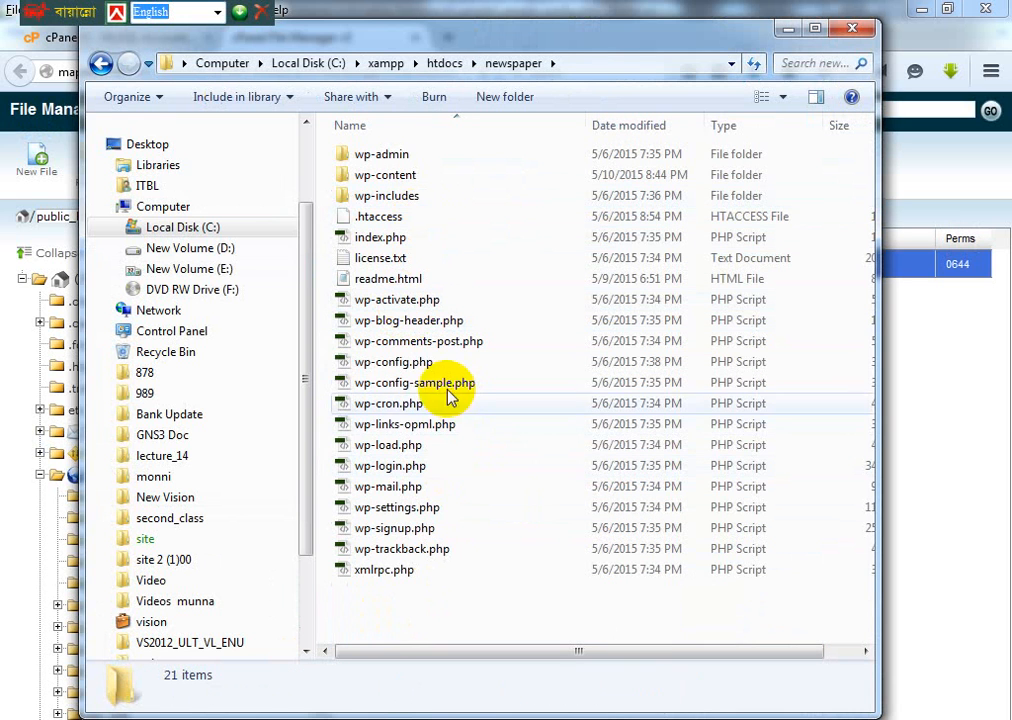
Step: Open wp-config.php from the newspaper folder in Notepad++
left_click(452, 361)
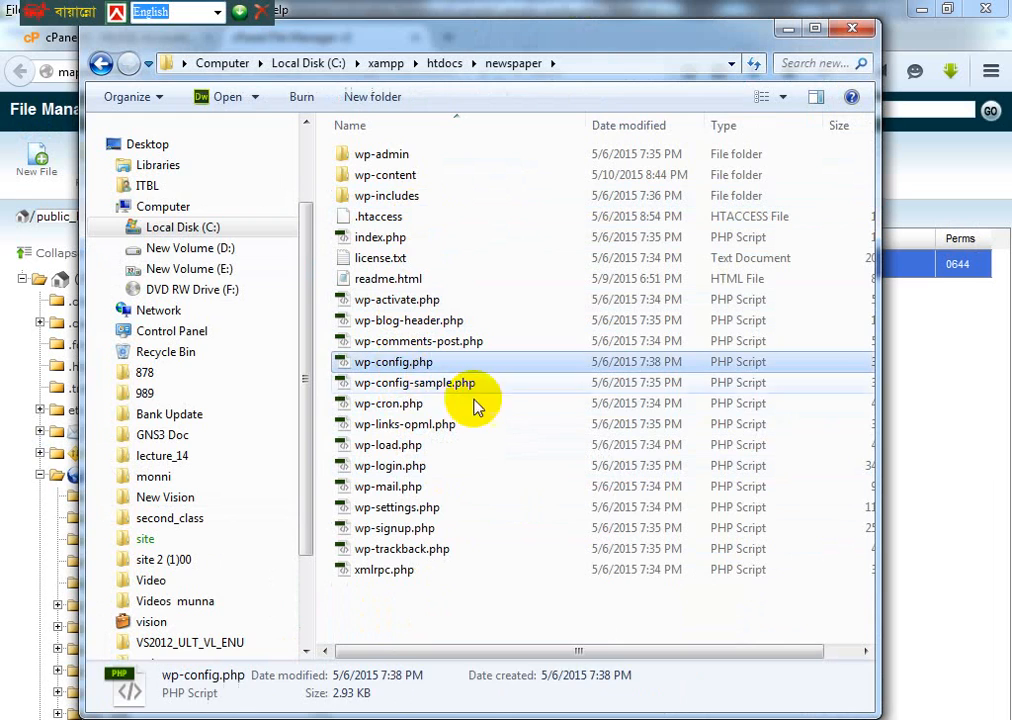
right_click(410, 368)
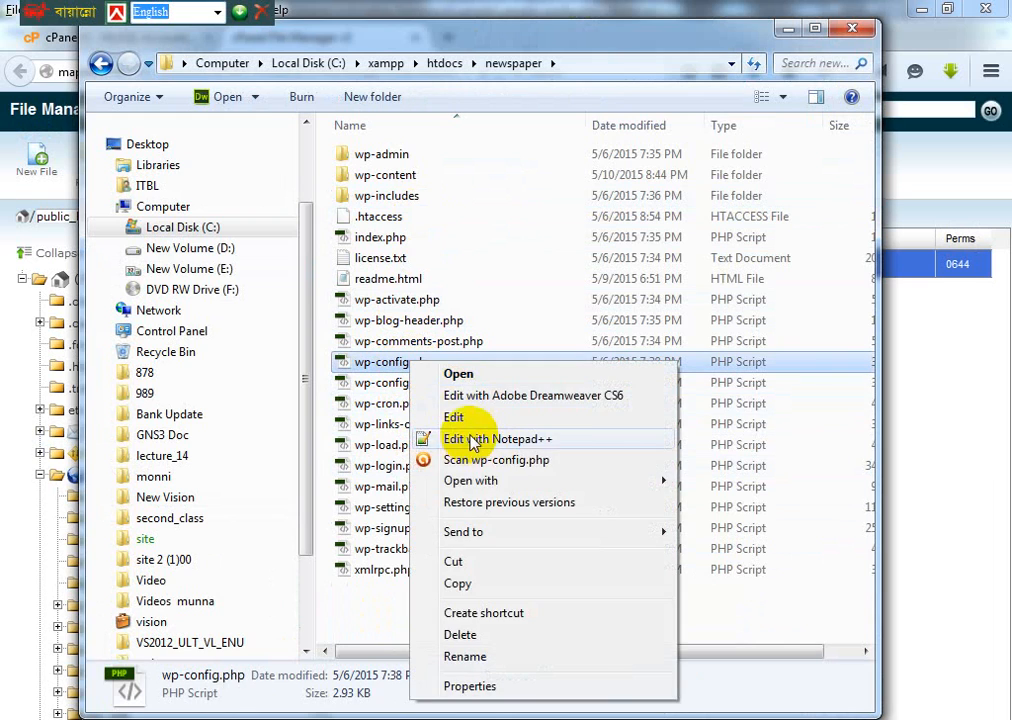
left_click(422, 440)
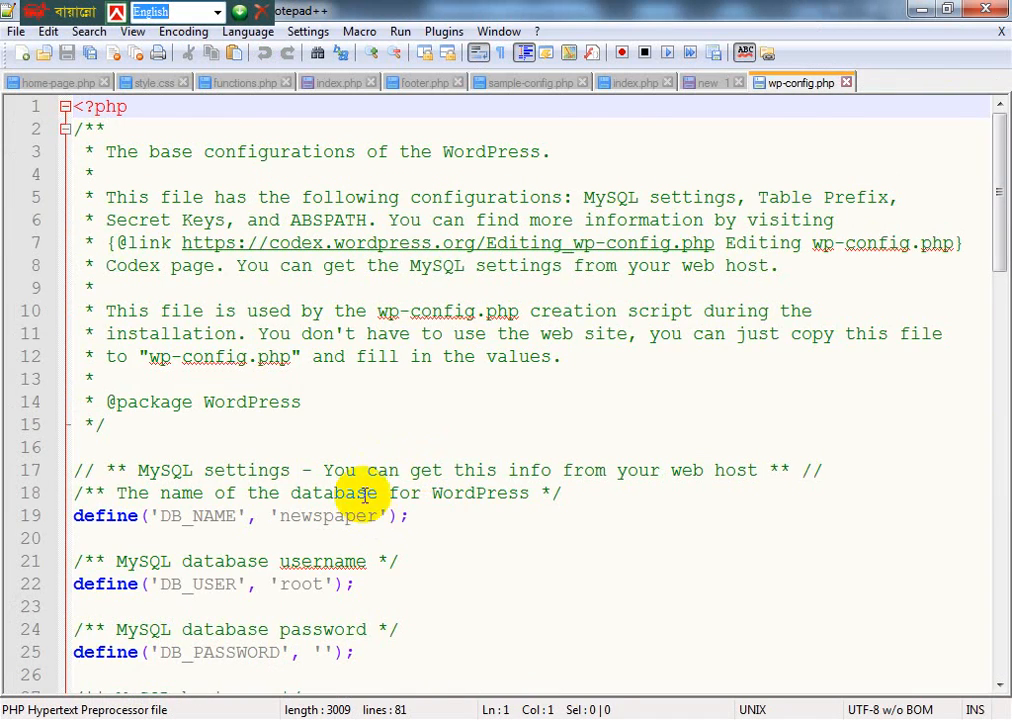
Step: Examine the DB_NAME, DB_USER and DB_PASSWORD definitions in wp-config.php, highlighting the database name and username values
scroll(250, 465, "down", 2)
left_click_drag(160, 380, 378, 380)
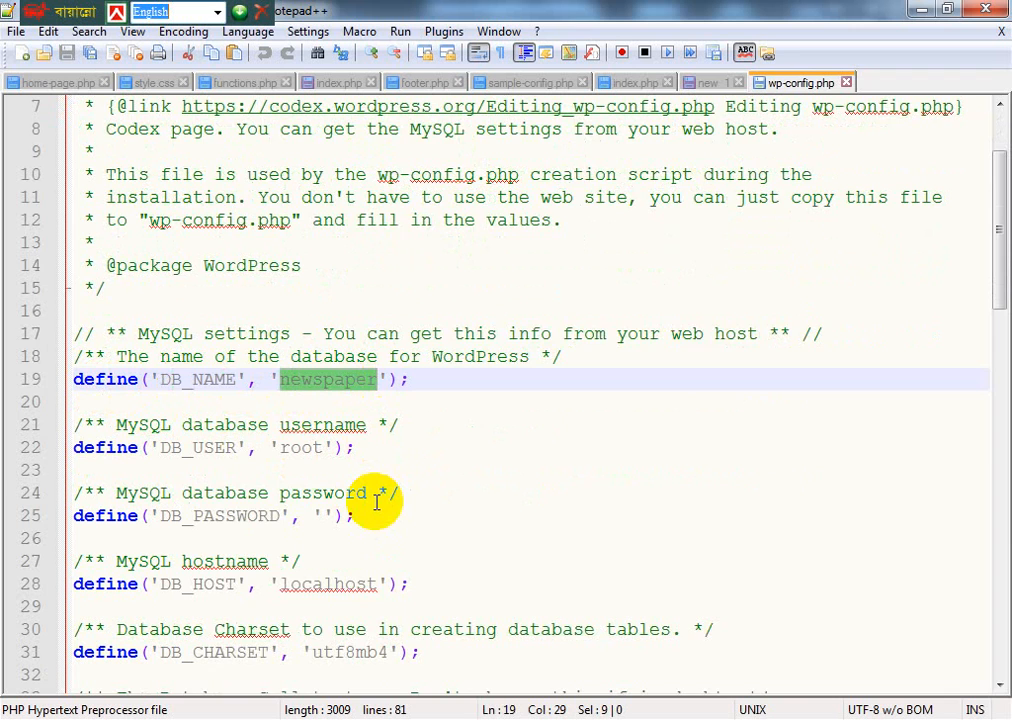
scroll(376, 502, "down", 1)
left_click_drag(283, 381, 319, 380)
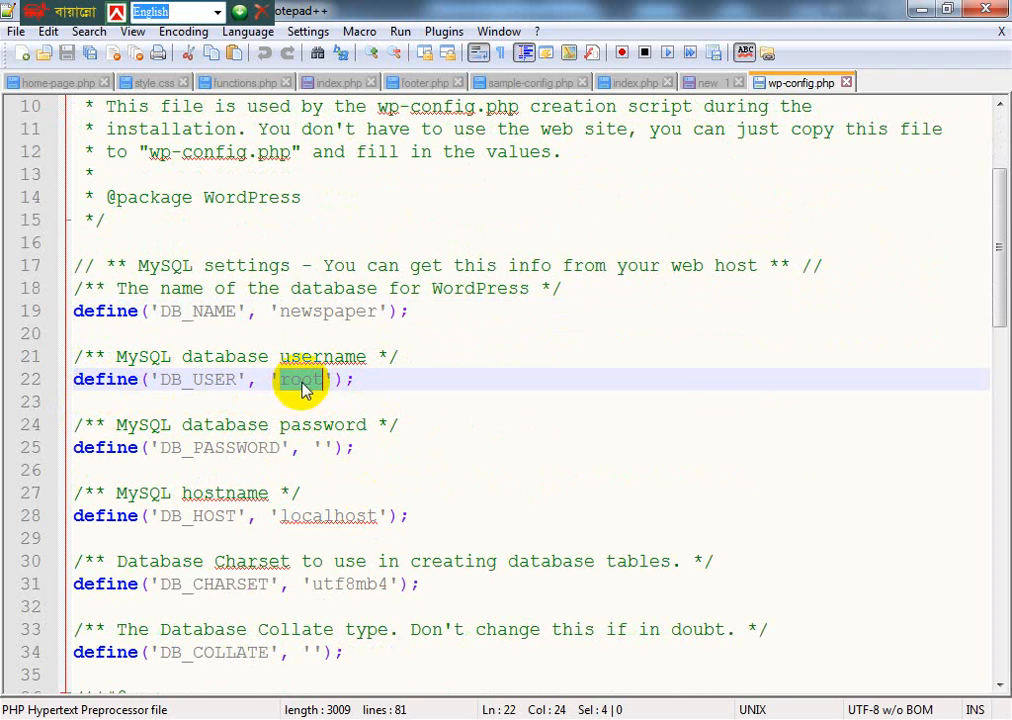
left_click_drag(281, 311, 368, 314)
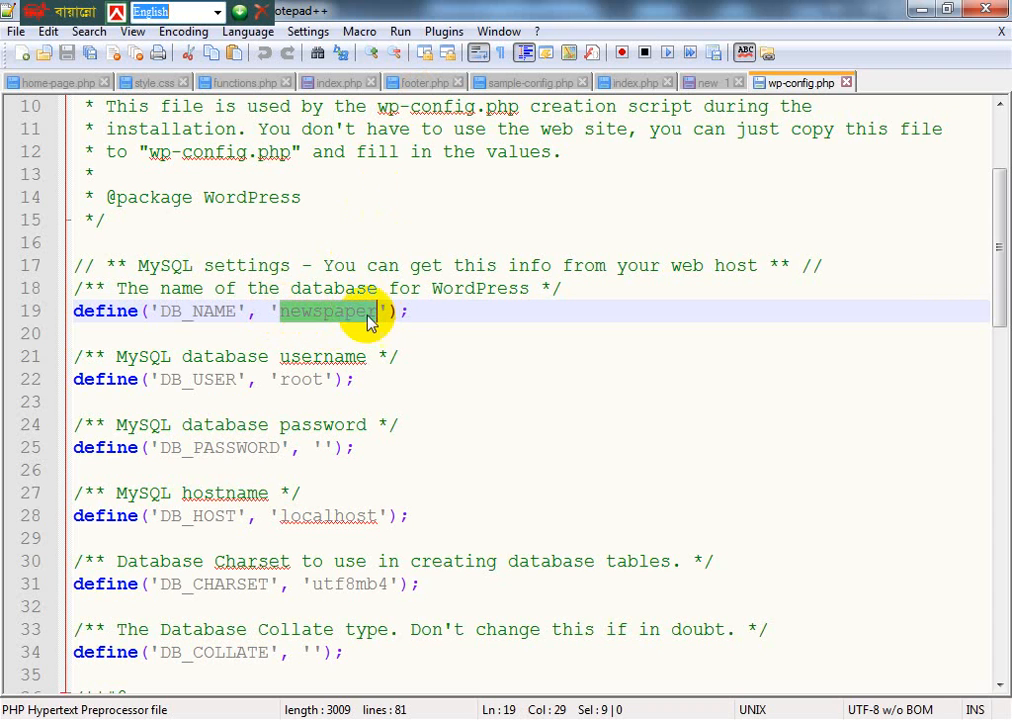
Step: Examine the DB_USER, DB_PASSWORD and DB_HOST definitions in wp-config.php, then look over the charset, collate and authentication key lines
left_click_drag(281, 381, 329, 383)
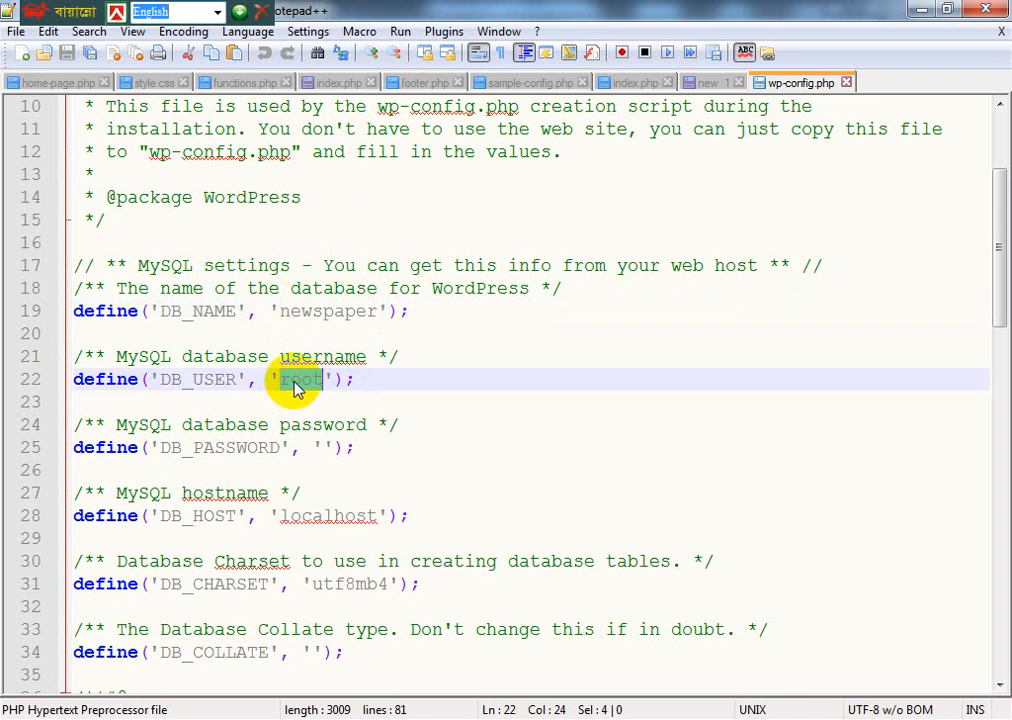
scroll(303, 416, "down", 1)
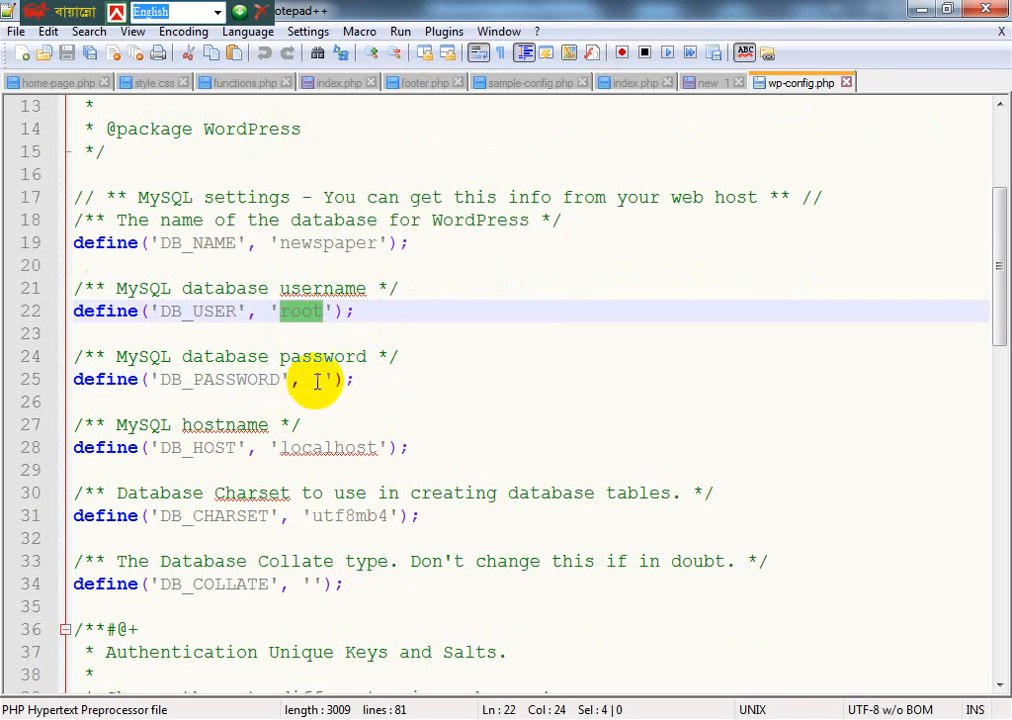
left_click(325, 379)
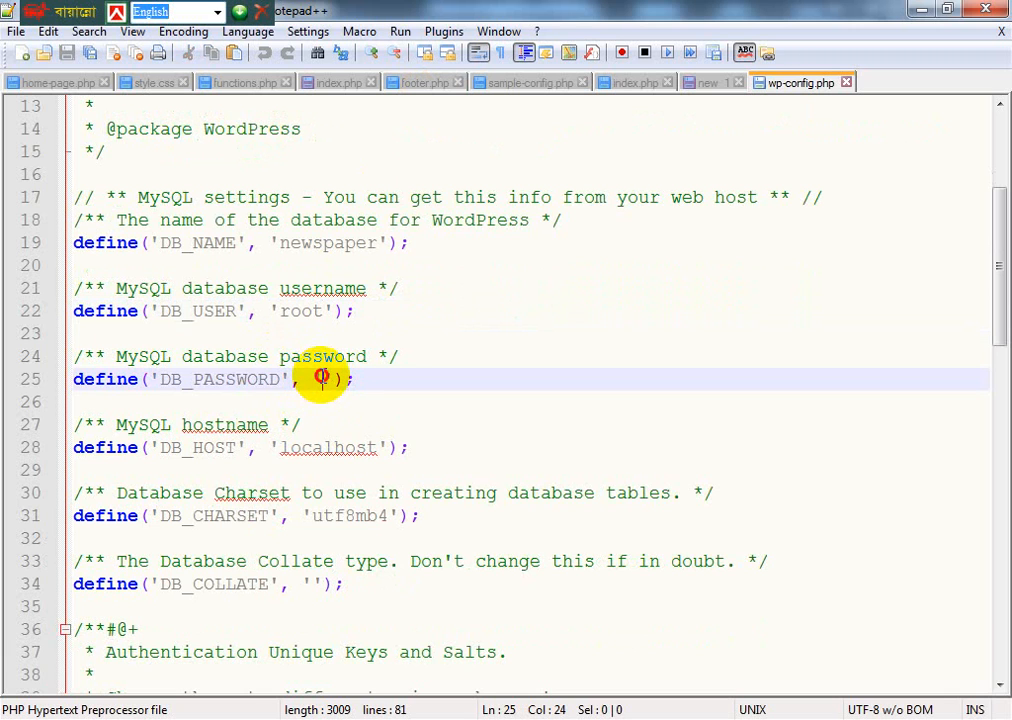
left_click_drag(283, 447, 369, 447)
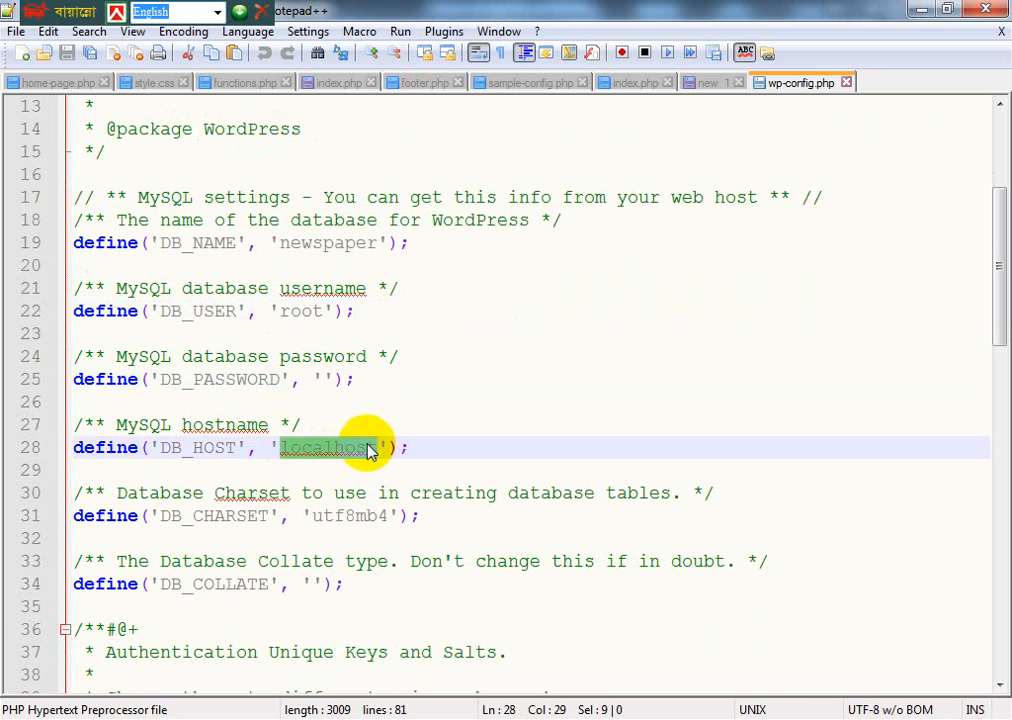
scroll(380, 402, "down", 2)
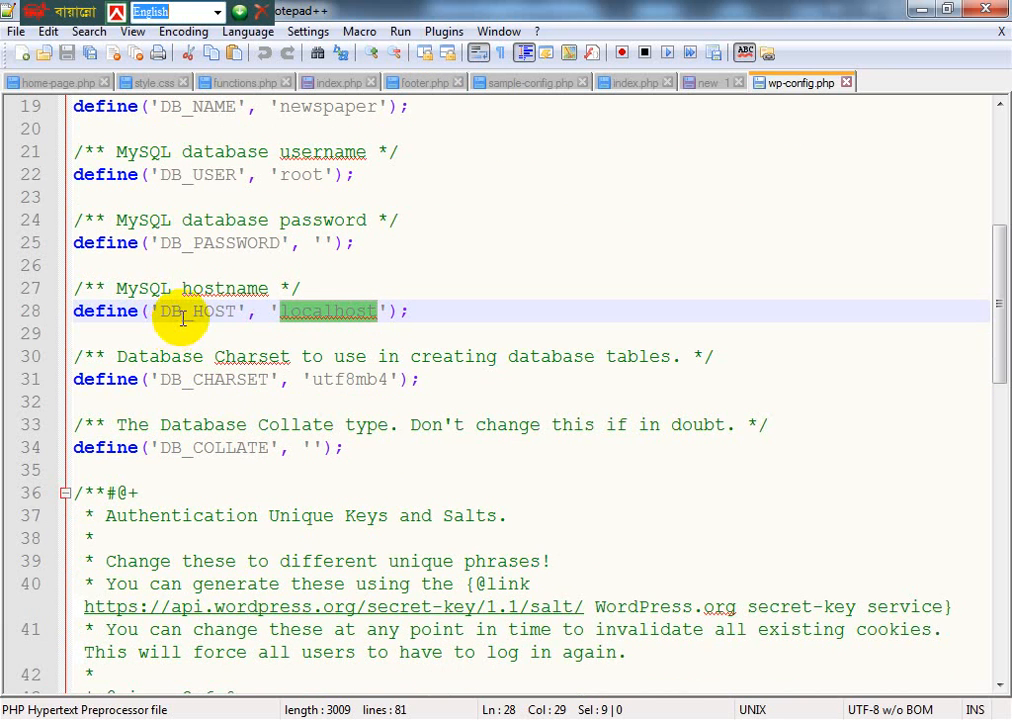
left_click(411, 316)
scroll(409, 240, "down", 2)
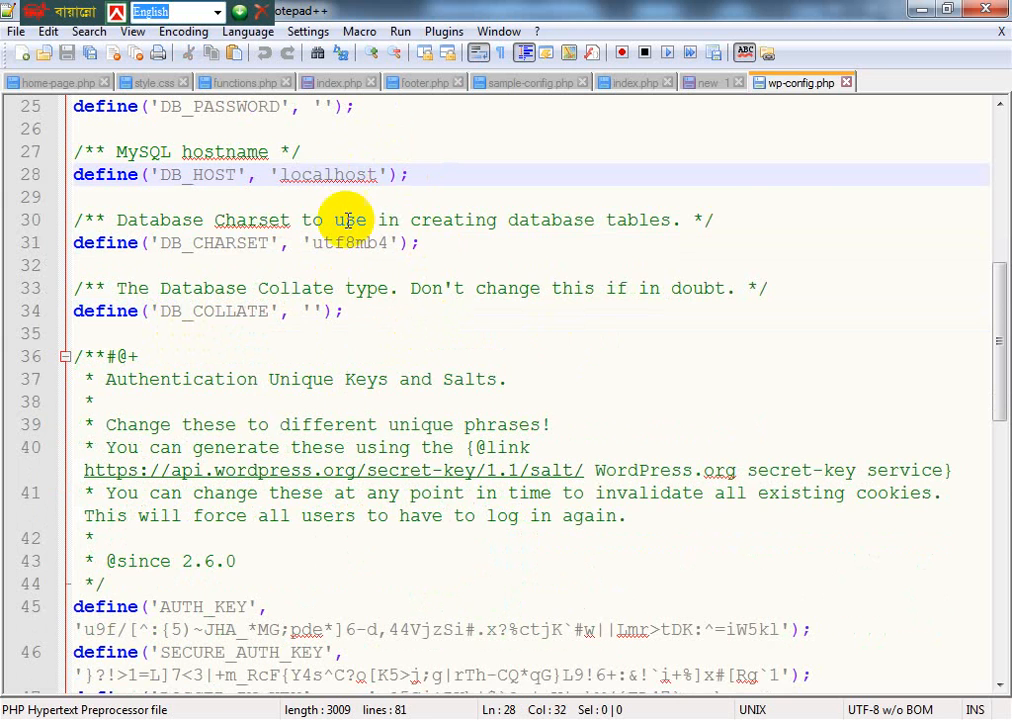
scroll(340, 232, "up", 3)
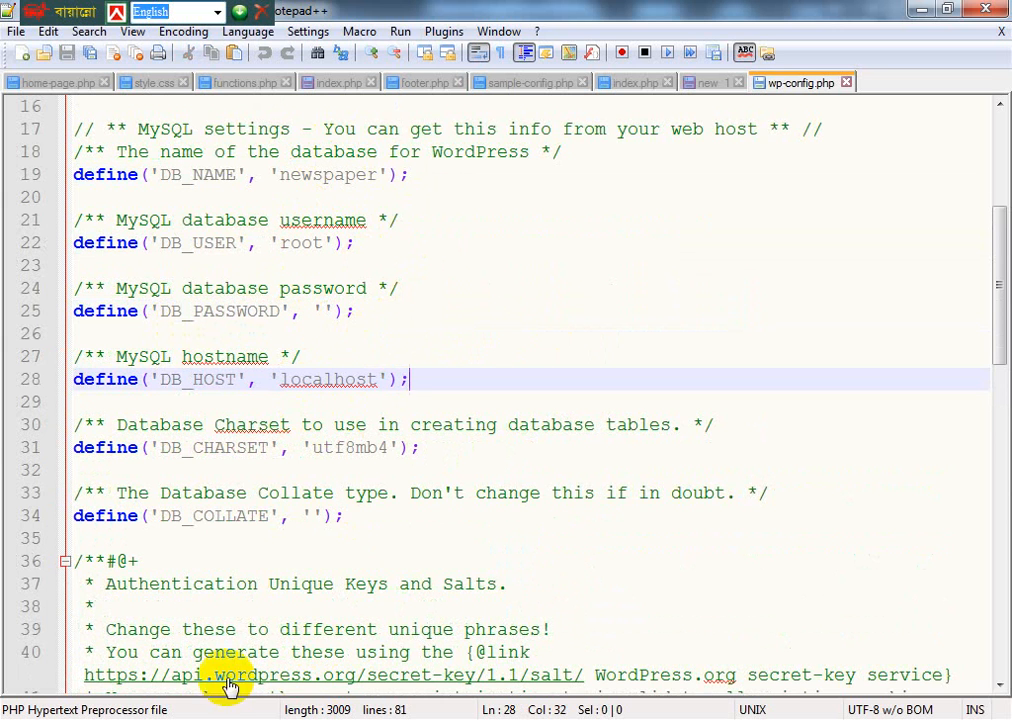
Step: Switch to Firefox and bring up the cPanel MySQL privileges page for maplebd_admin on maplebd_test
left_click(212, 718)
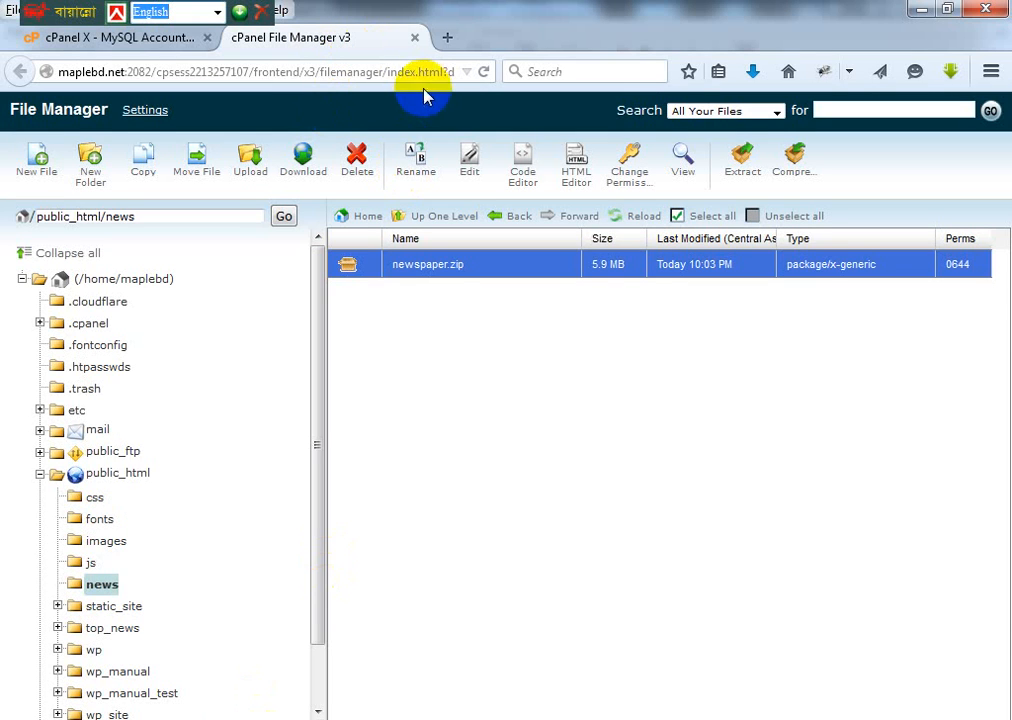
left_click(140, 46)
left_click(278, 46)
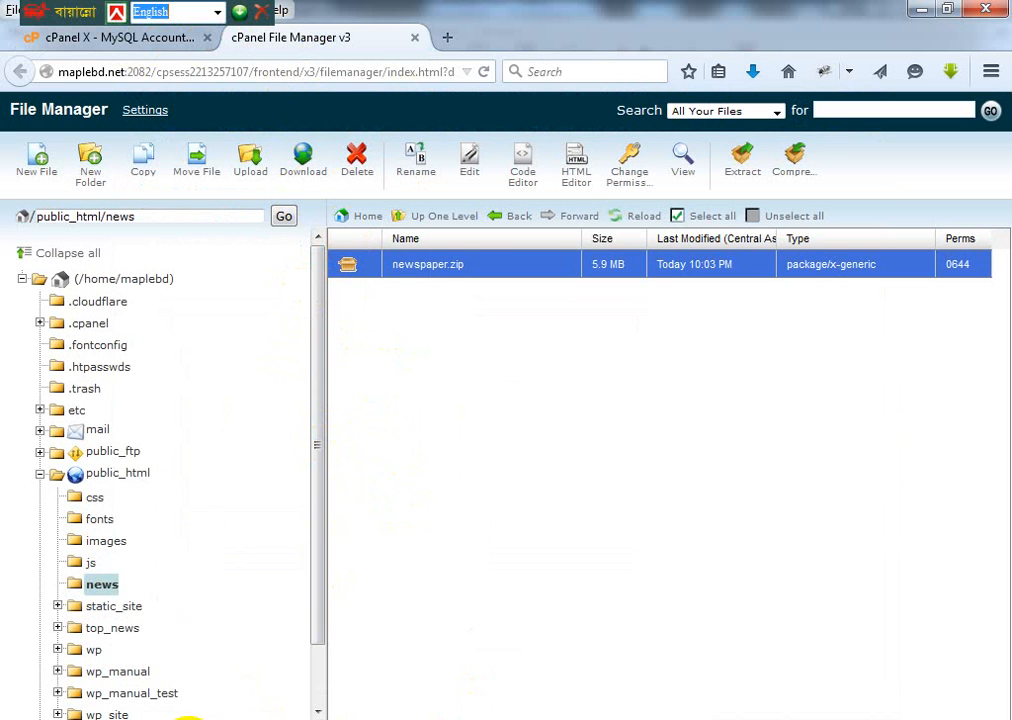
left_click(207, 719)
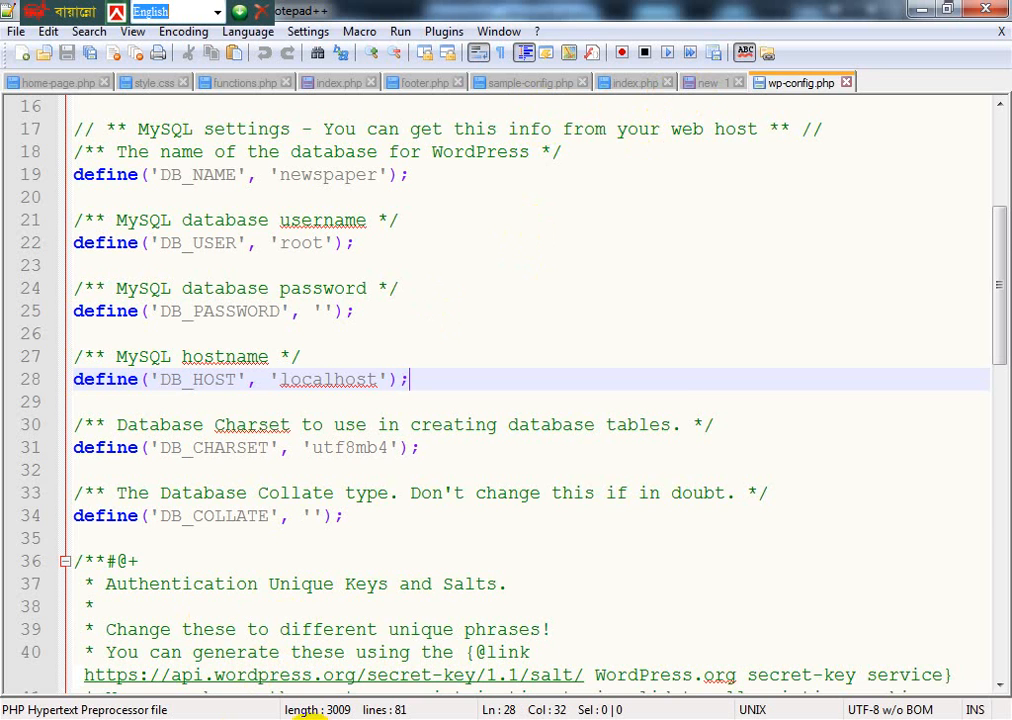
left_click(227, 715)
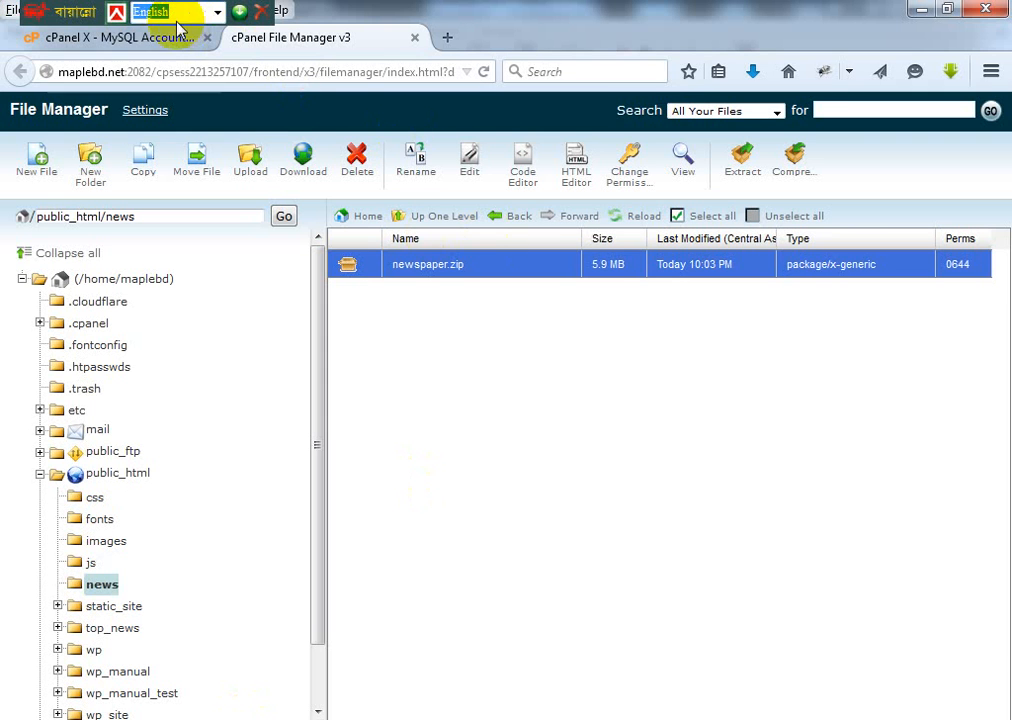
left_click(167, 40)
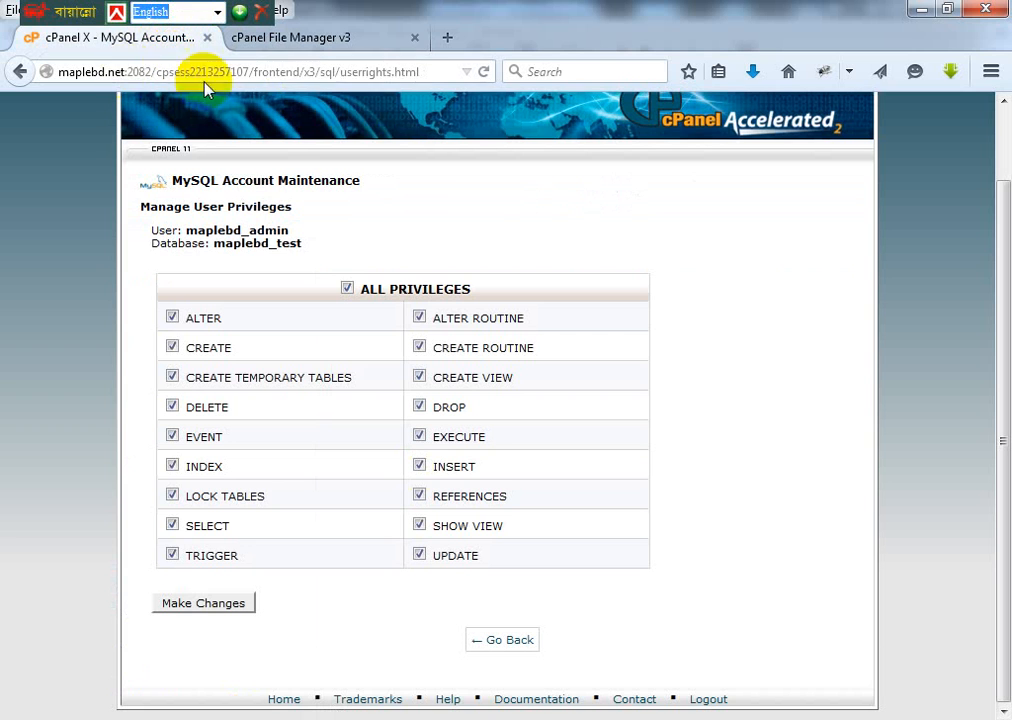
left_click(448, 38)
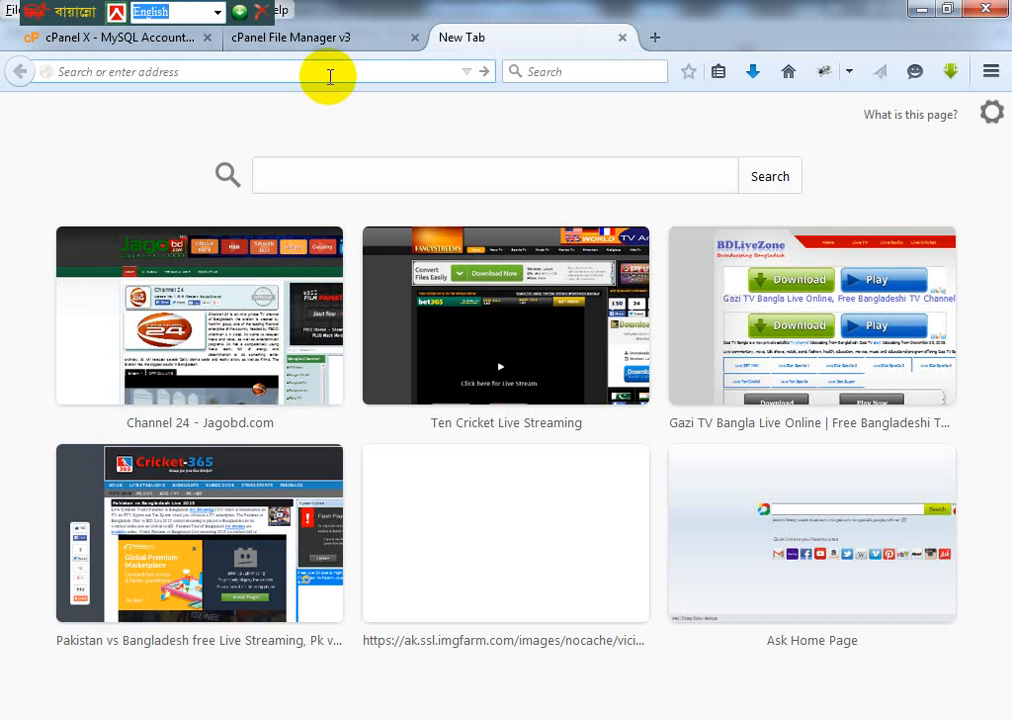
type("localhost/")
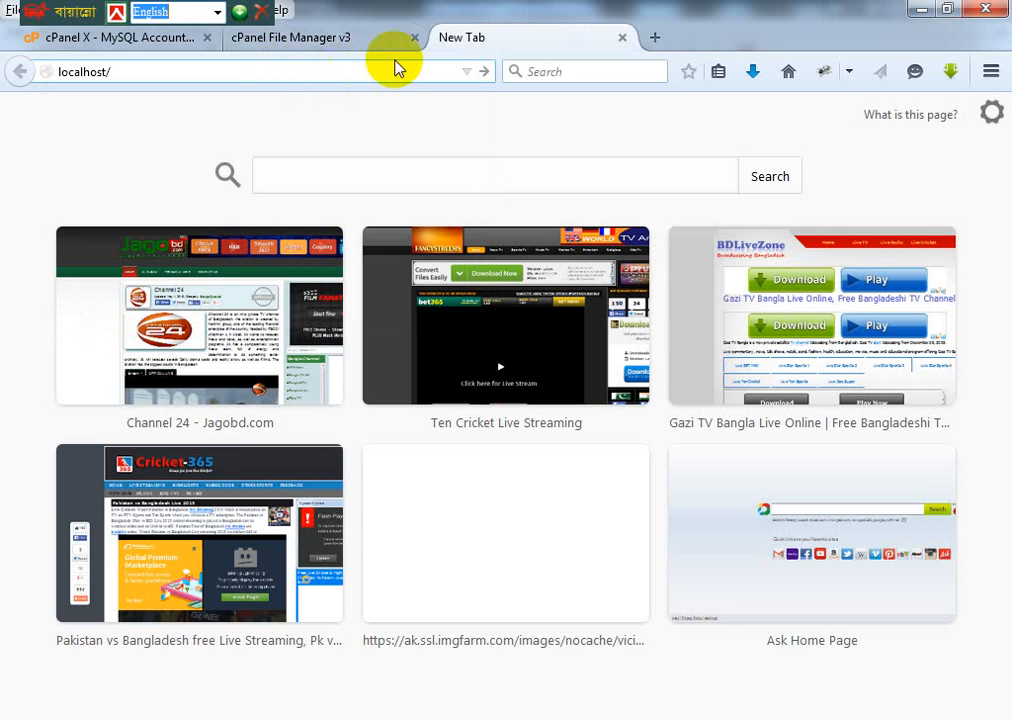
left_click(315, 38)
left_click(92, 36)
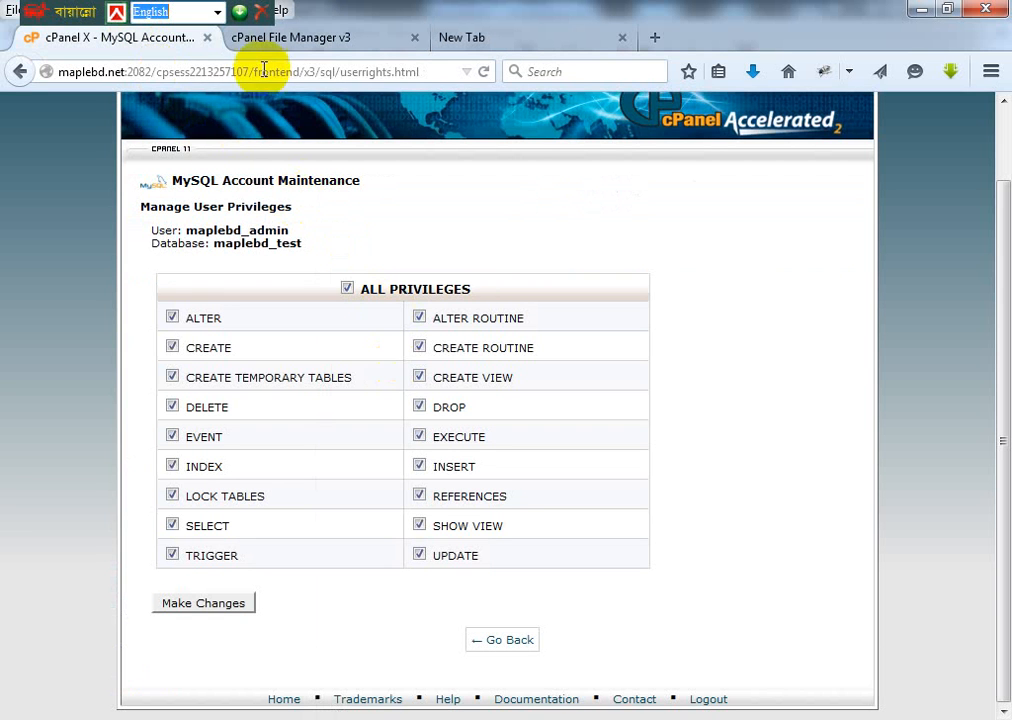
left_click(272, 40)
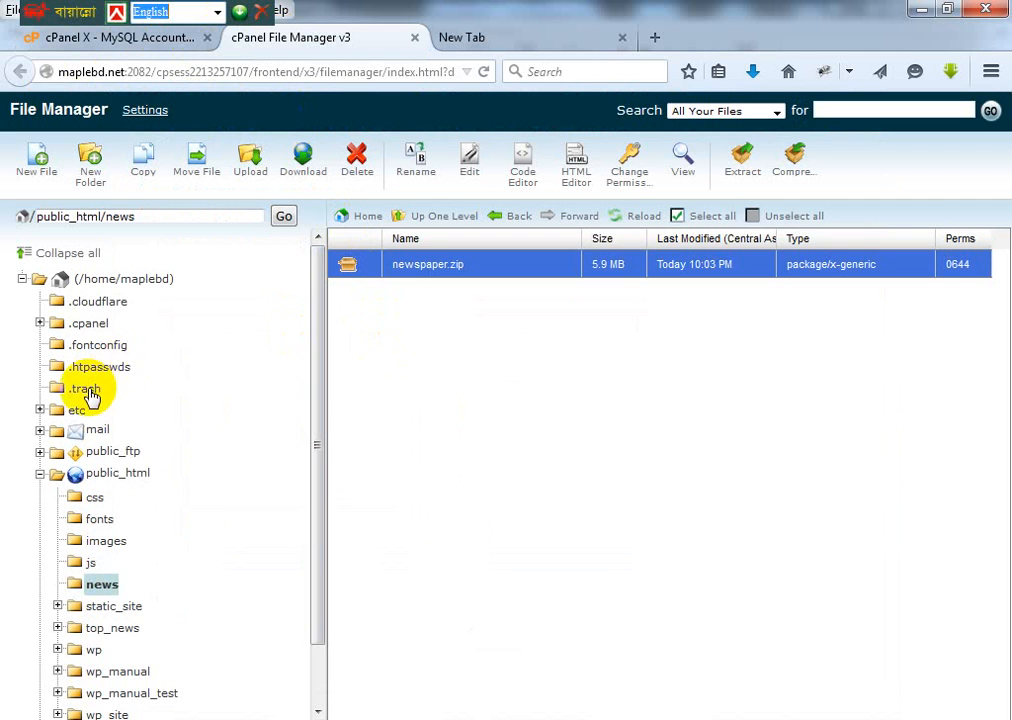
left_click(72, 42)
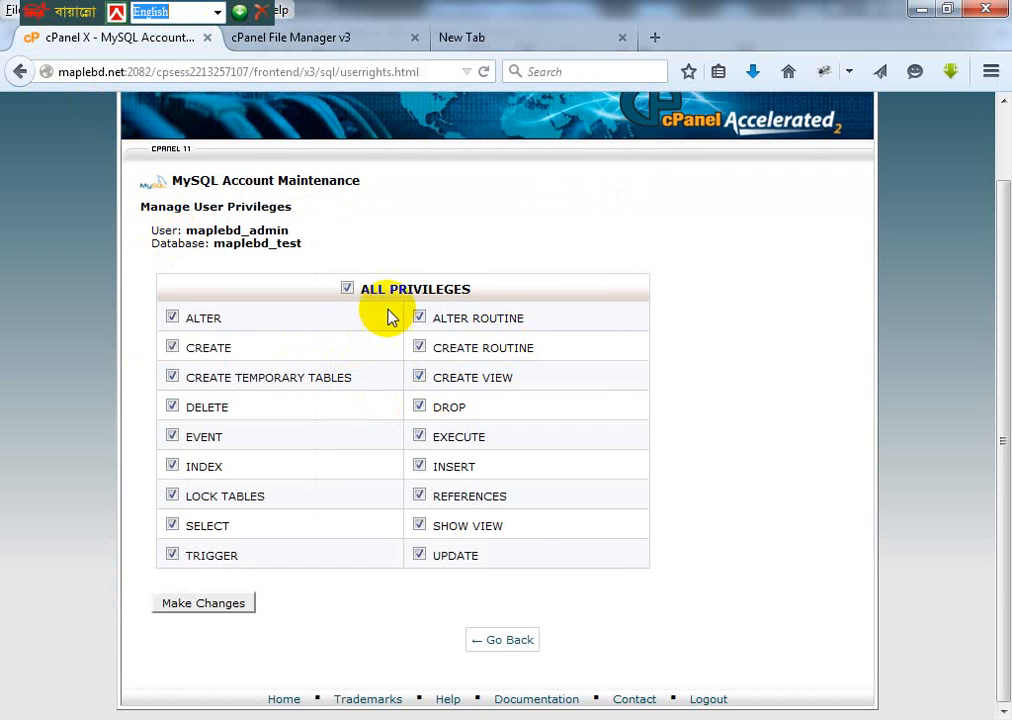
Step: Return to the cPanel home page and try to open phpMyAdmin from its Databases section, reloading it once
left_click(519, 642)
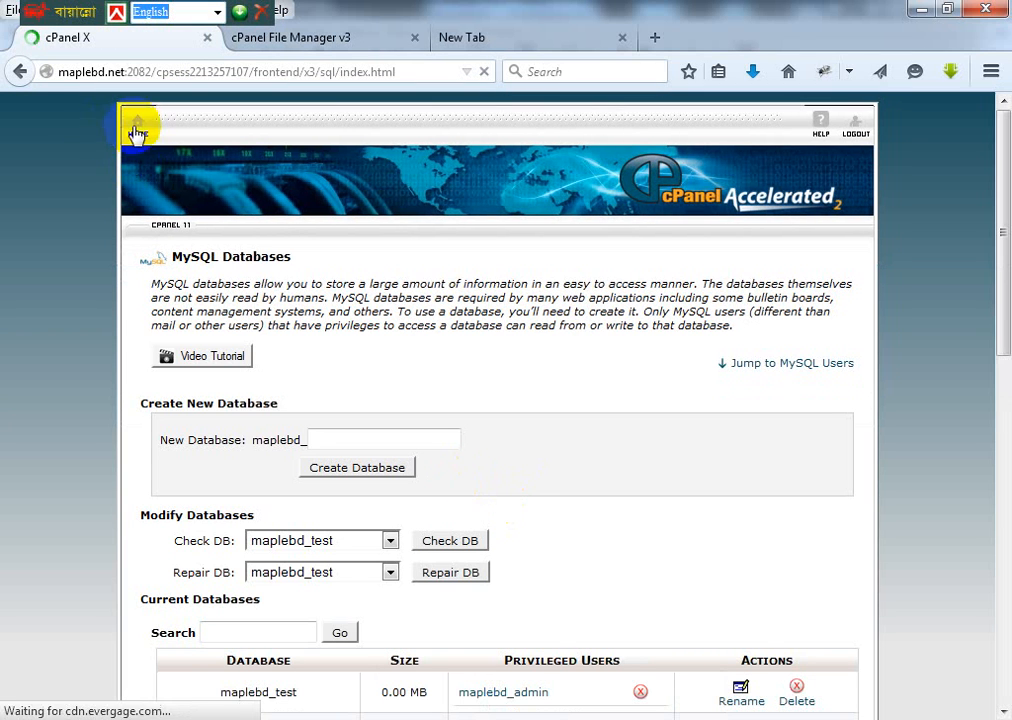
left_click(20, 71)
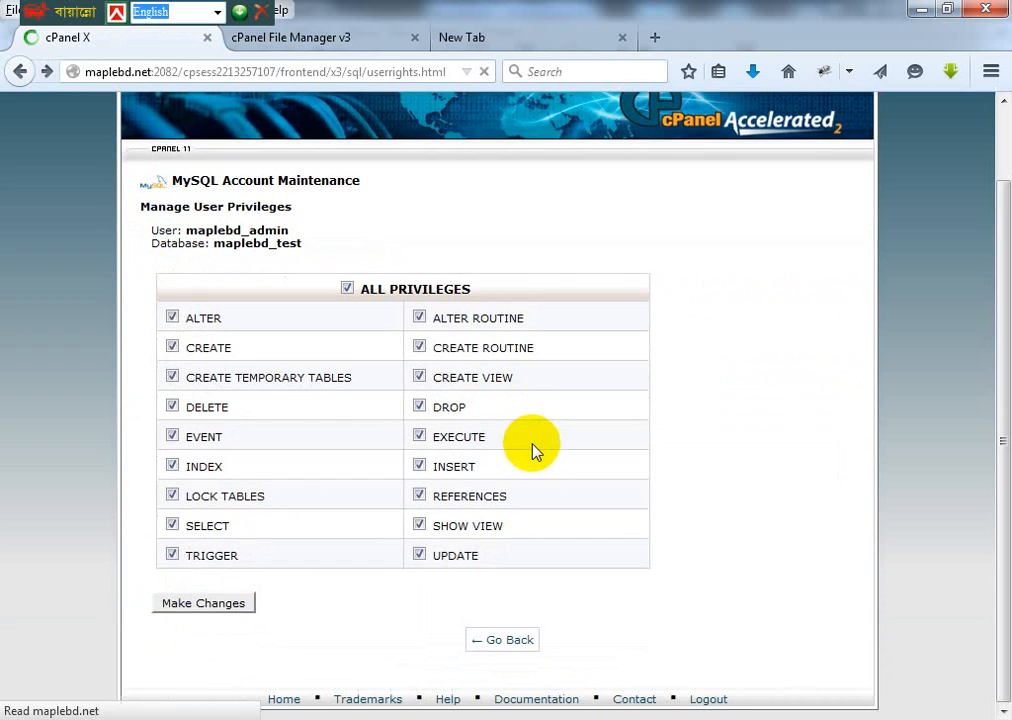
left_click(20, 72)
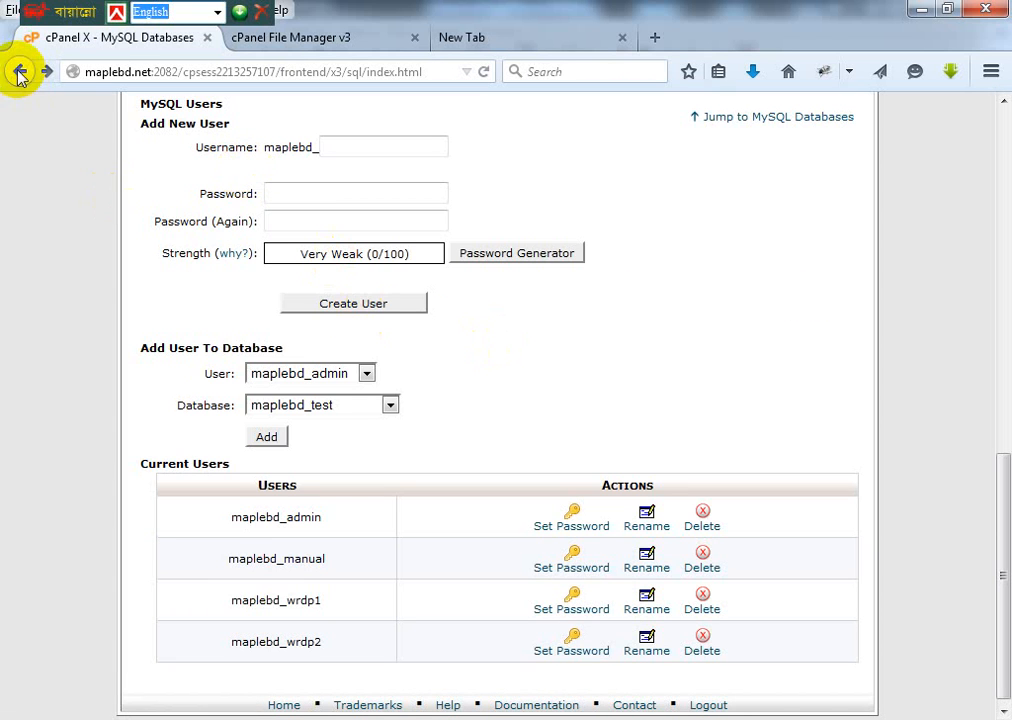
left_click(20, 73)
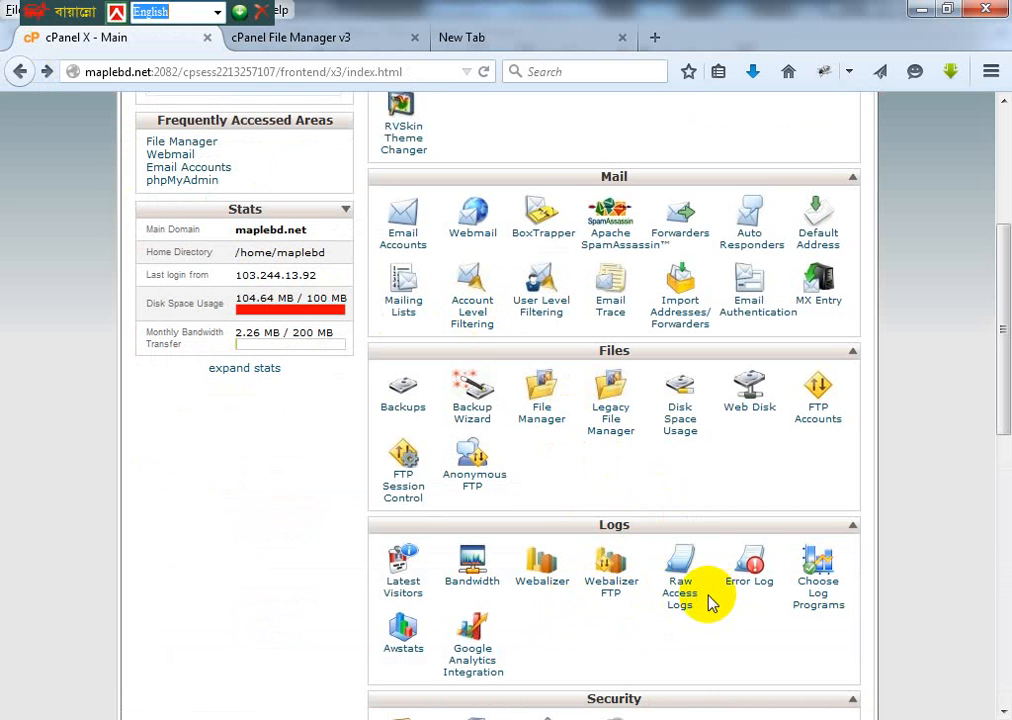
scroll(612, 538, "down", 2)
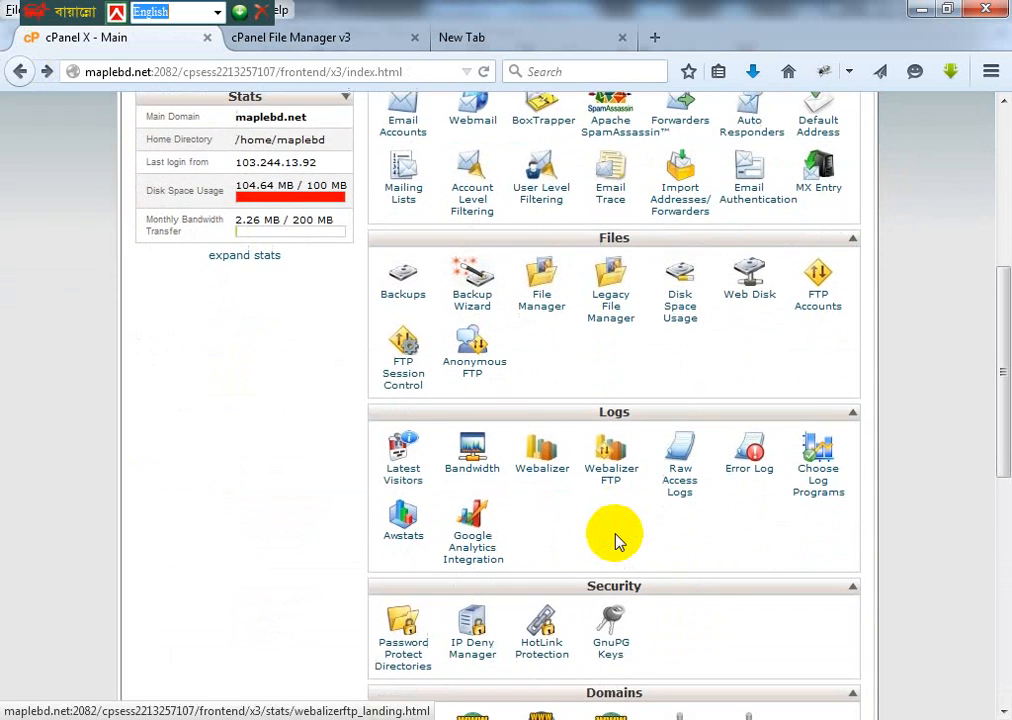
scroll(600, 538, "down", 5)
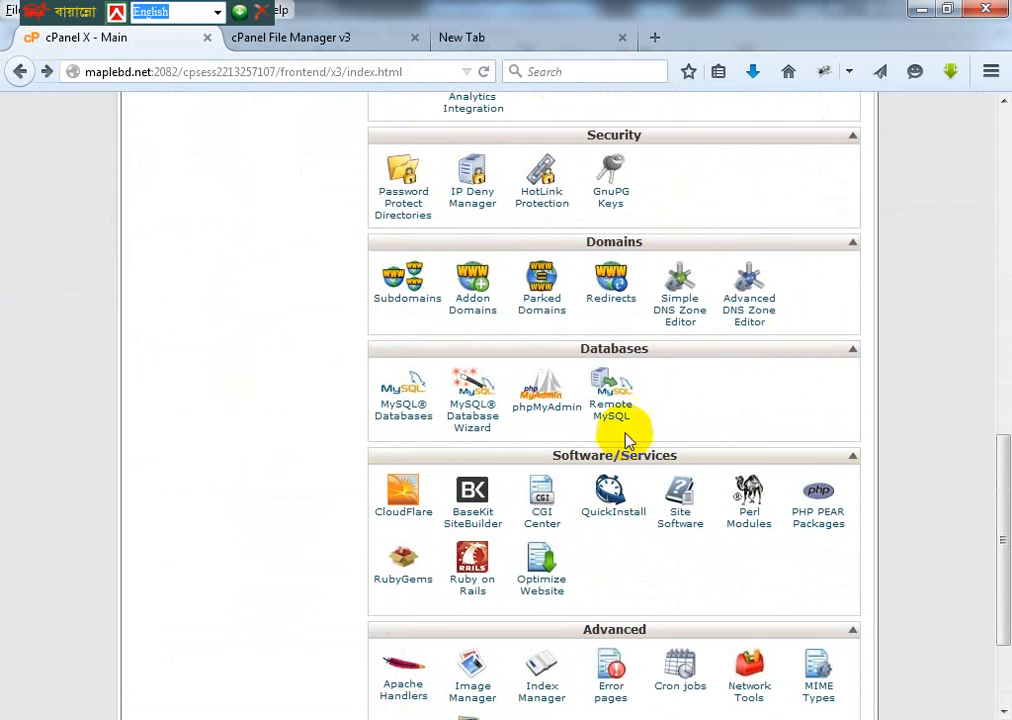
left_click(548, 406)
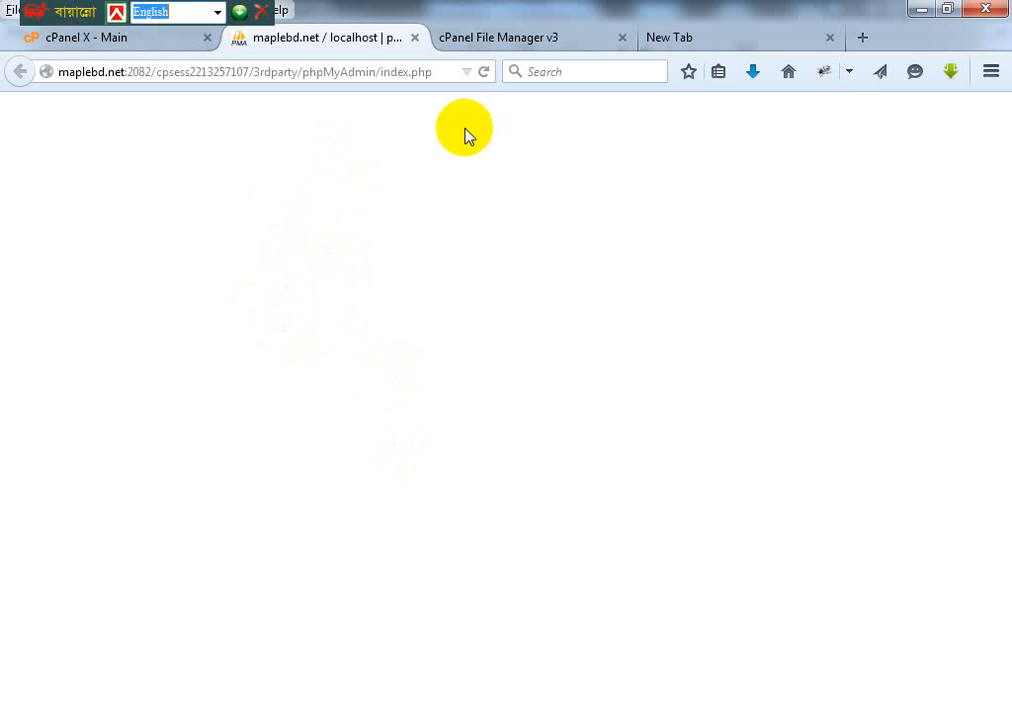
left_click(483, 71)
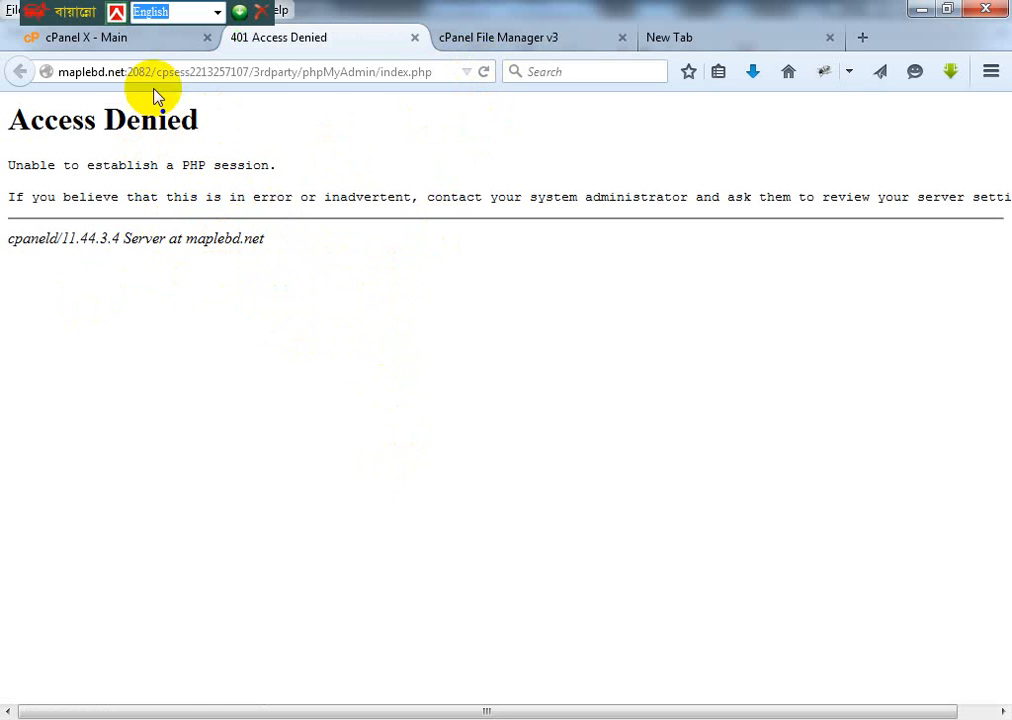
left_click(145, 39)
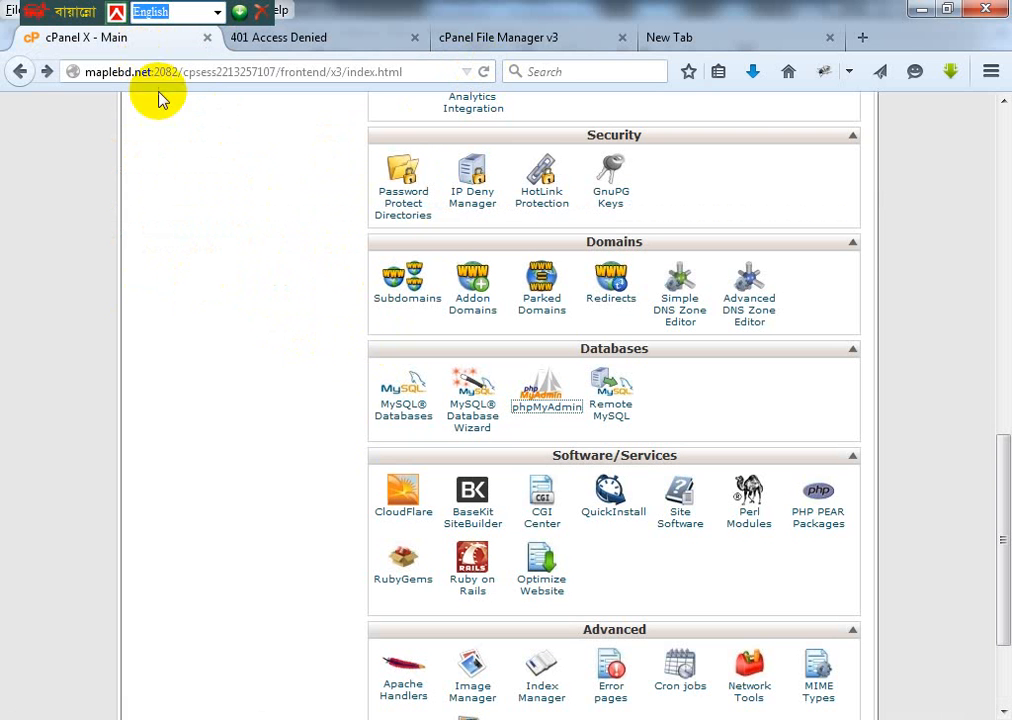
Step: Load the local newspaper site at localhost/newspaper in a new browser tab
left_click(775, 38)
key("ctrl+t")
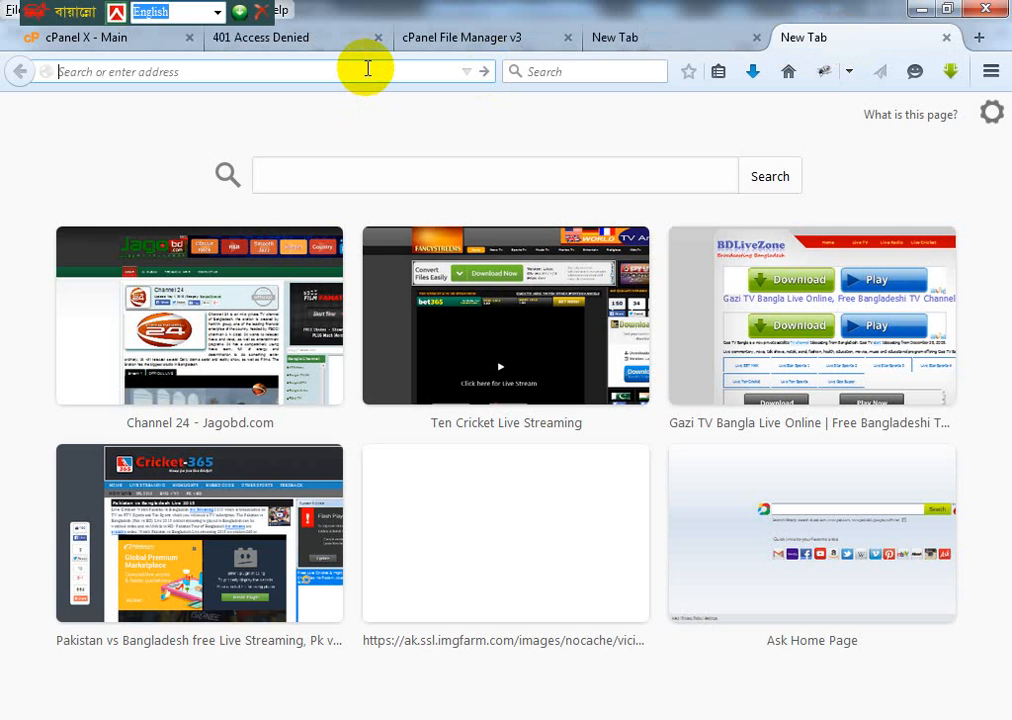
type("ll")
key("BackSpace")
key("BackSpace")
type("localhost/")
key("Right")
type("wp")
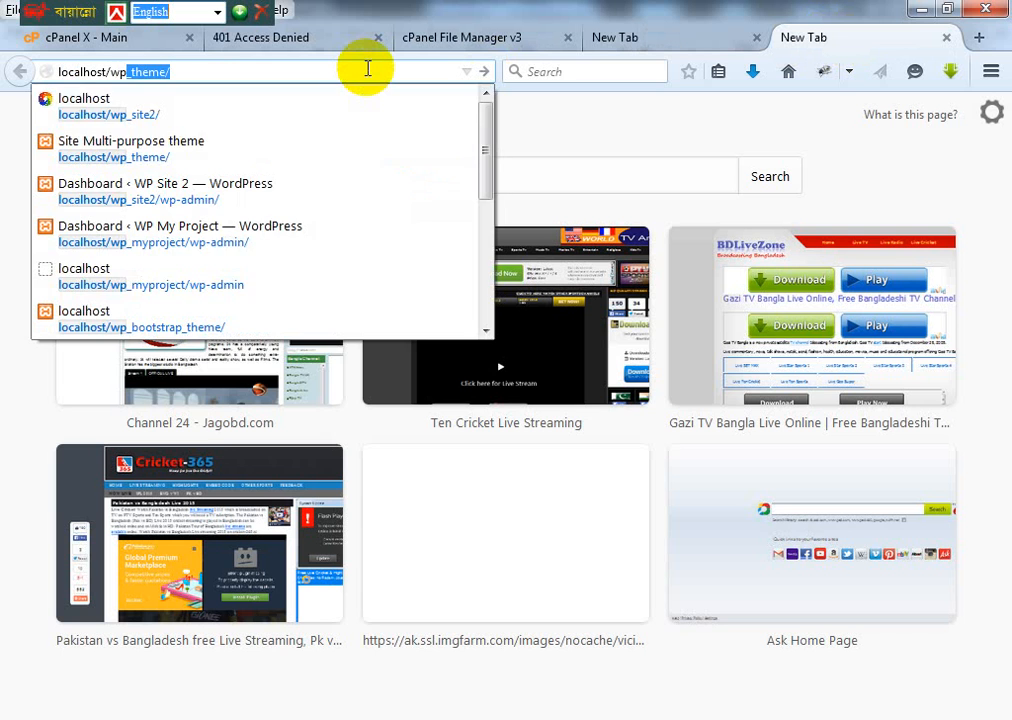
key("BackSpace")
type("newspaper")
key("Return")
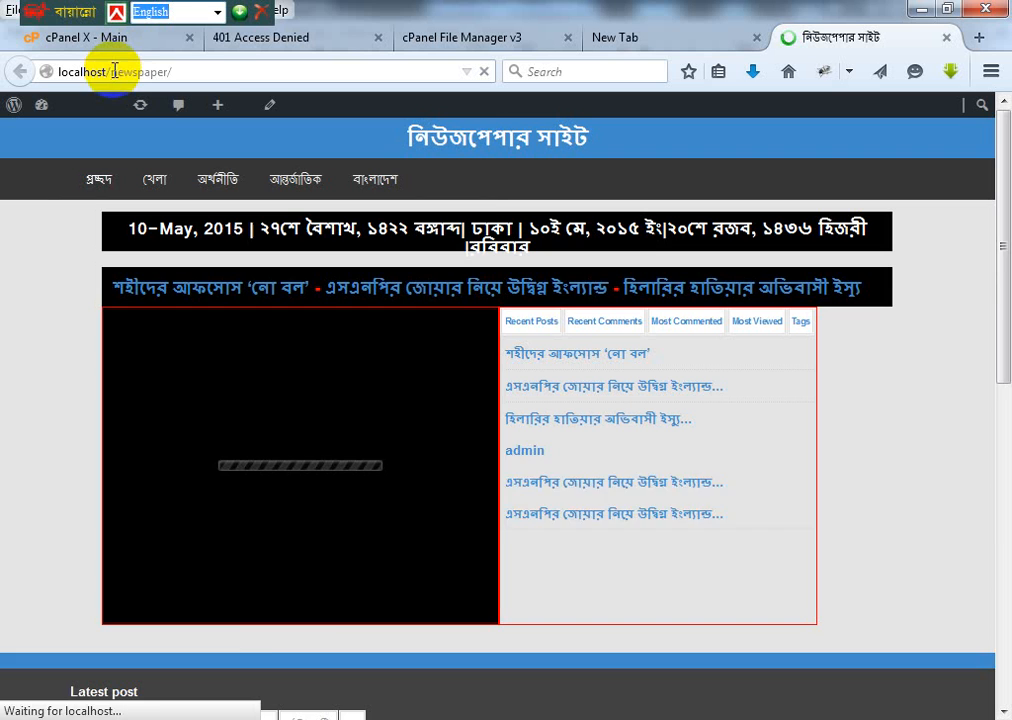
Step: Open the local phpMyAdmin at localhost/phpmyadmin and display the tables of the newspaper database
left_click_drag(113, 71, 222, 70)
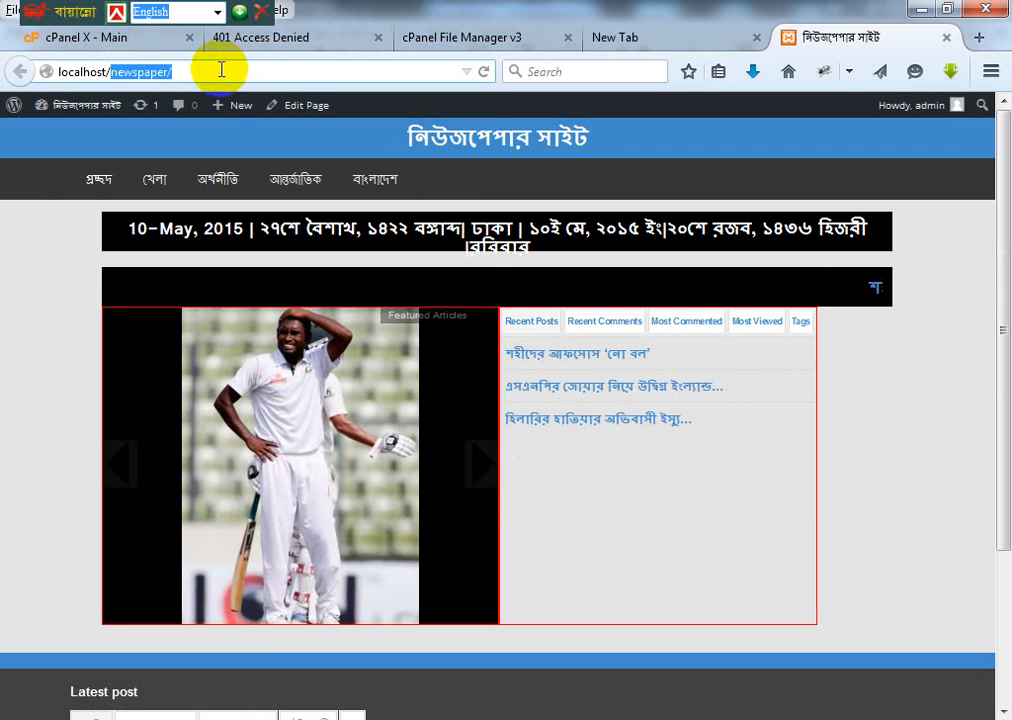
type("php")
key("Return")
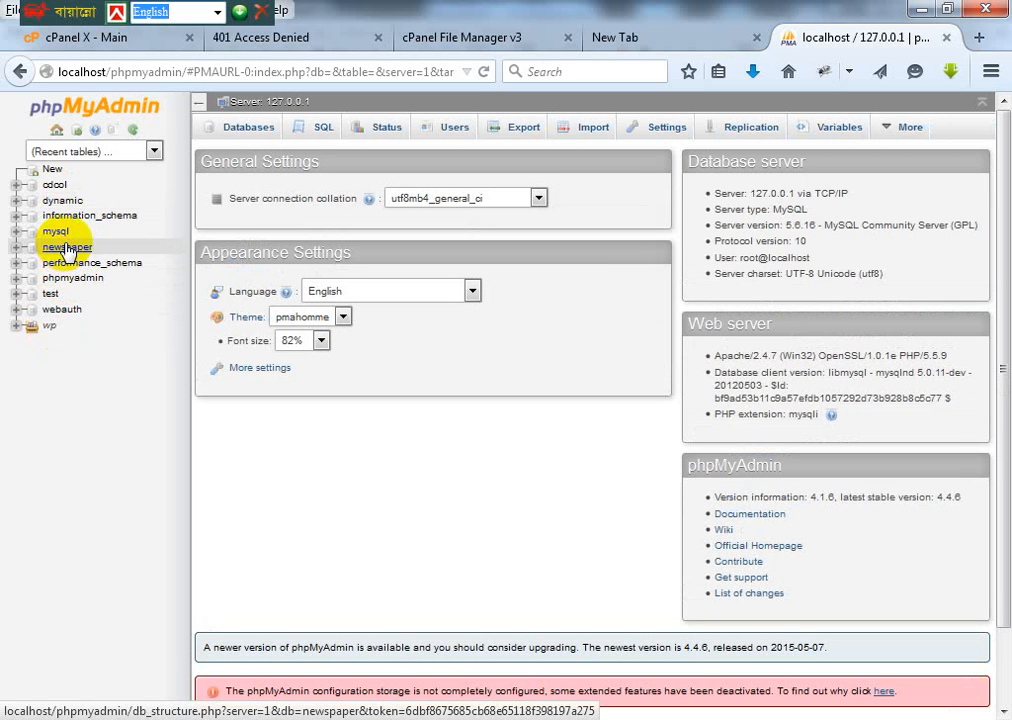
left_click(67, 248)
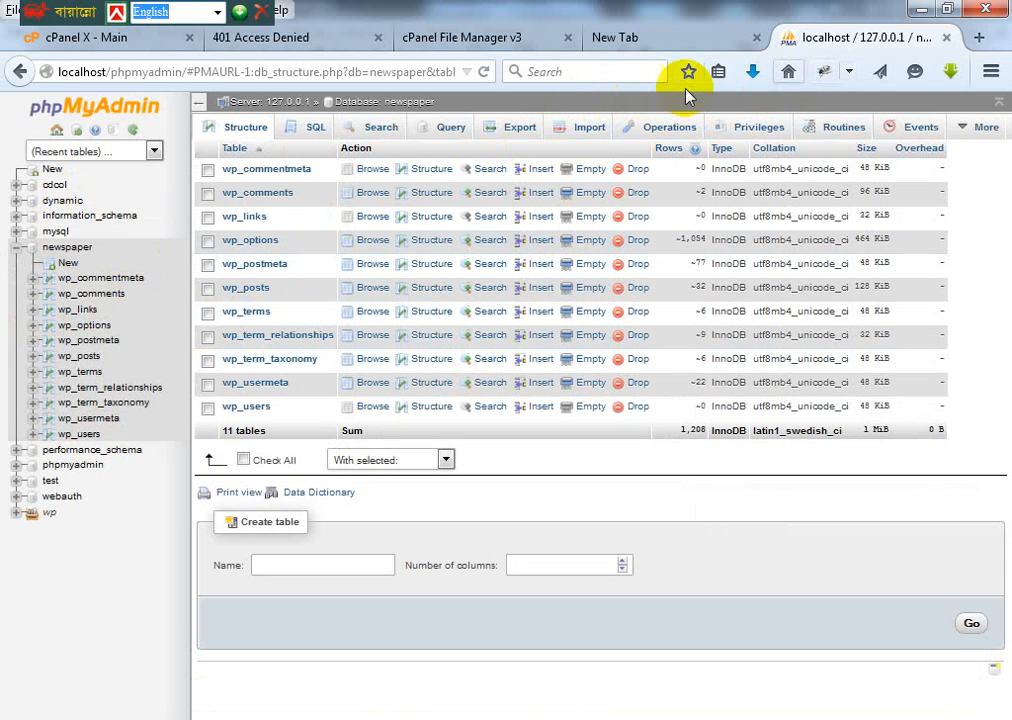
Step: Look at the import page of the newspaper database, opening its file chooser and dismissing it without picking a file
left_click(588, 134)
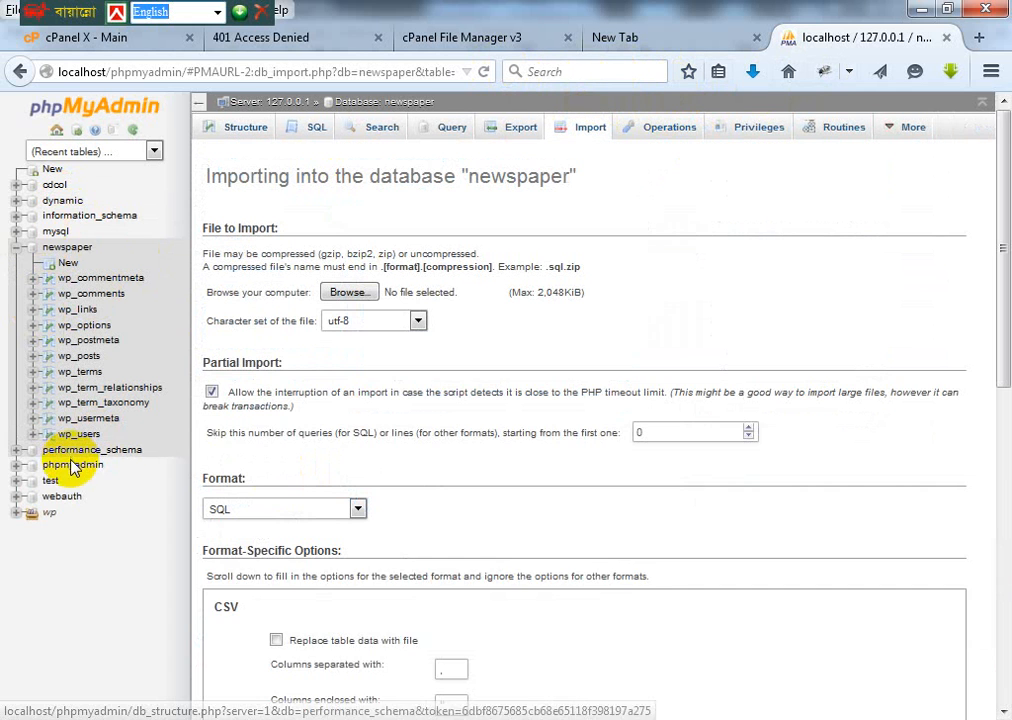
left_click(350, 294)
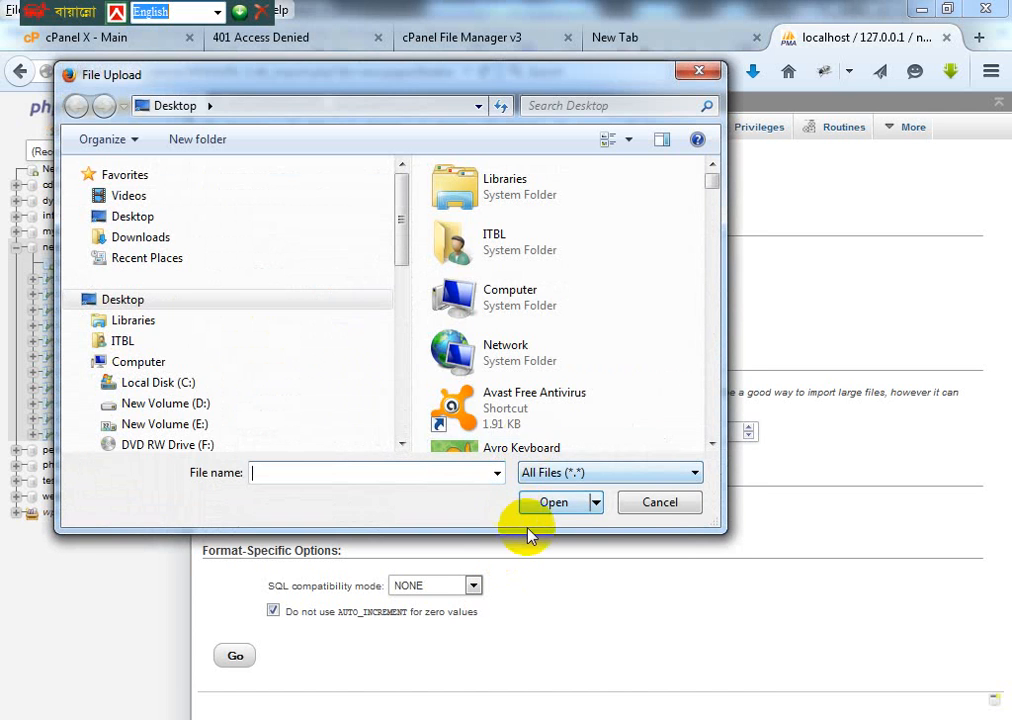
left_click(652, 504)
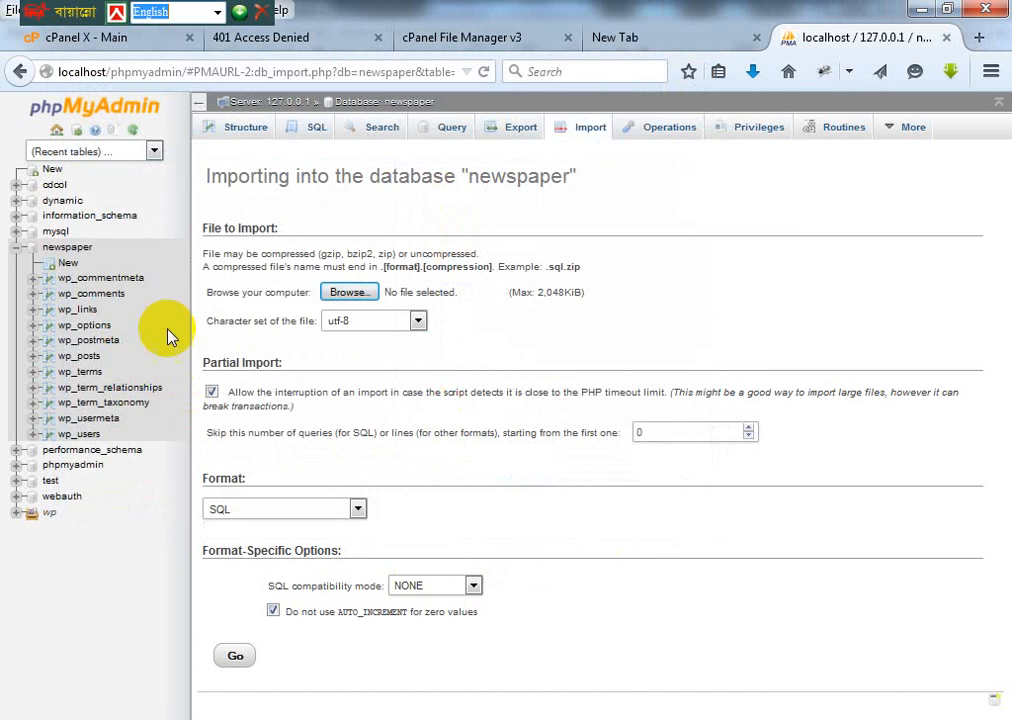
Step: Open the siteurl row of the wp_options table for editing and examine the address stored in its option_value
left_click(95, 326)
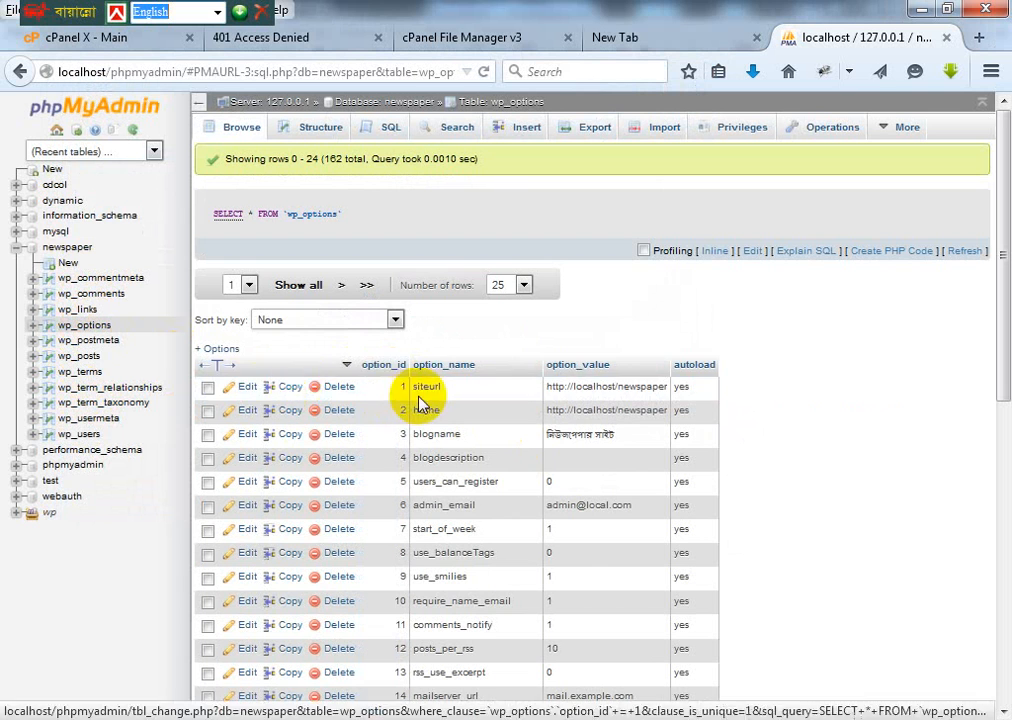
left_click(247, 388)
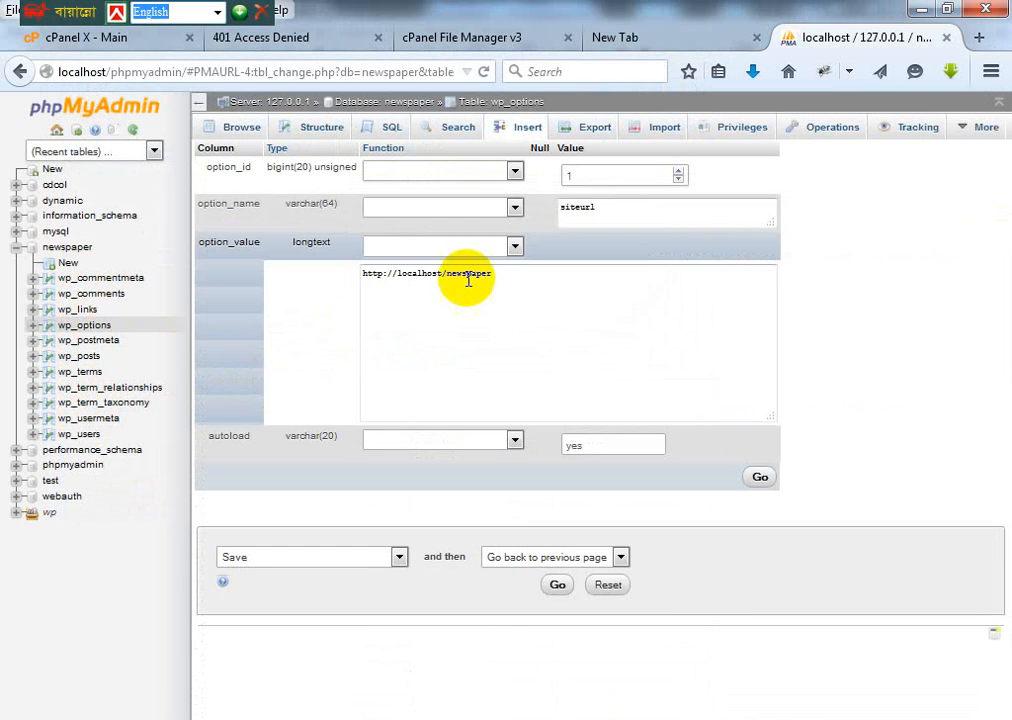
left_click_drag(396, 275, 456, 305)
key("ctrl+plus")
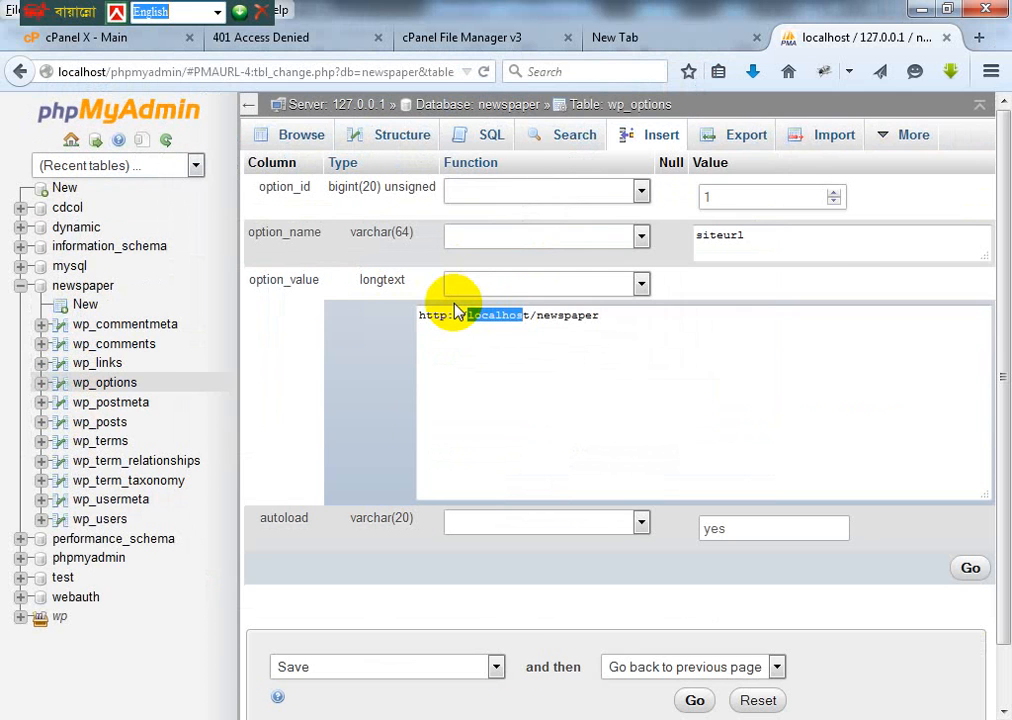
key("ctrl+plus")
left_click(584, 369)
left_click_drag(575, 362, 722, 362)
left_click(163, 72)
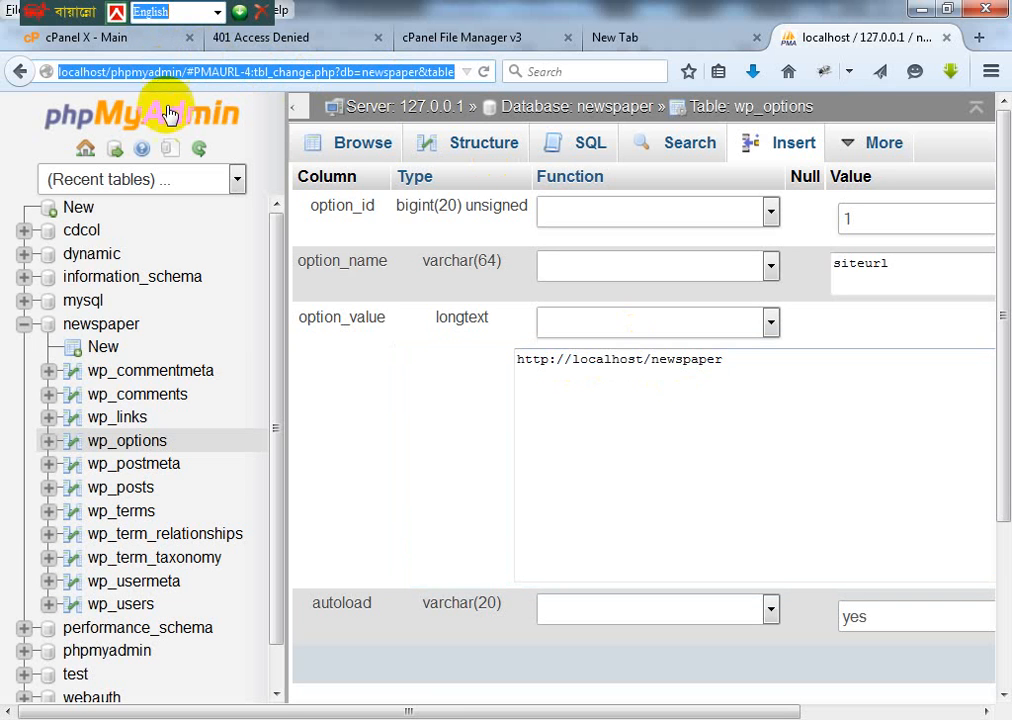
left_click(733, 353)
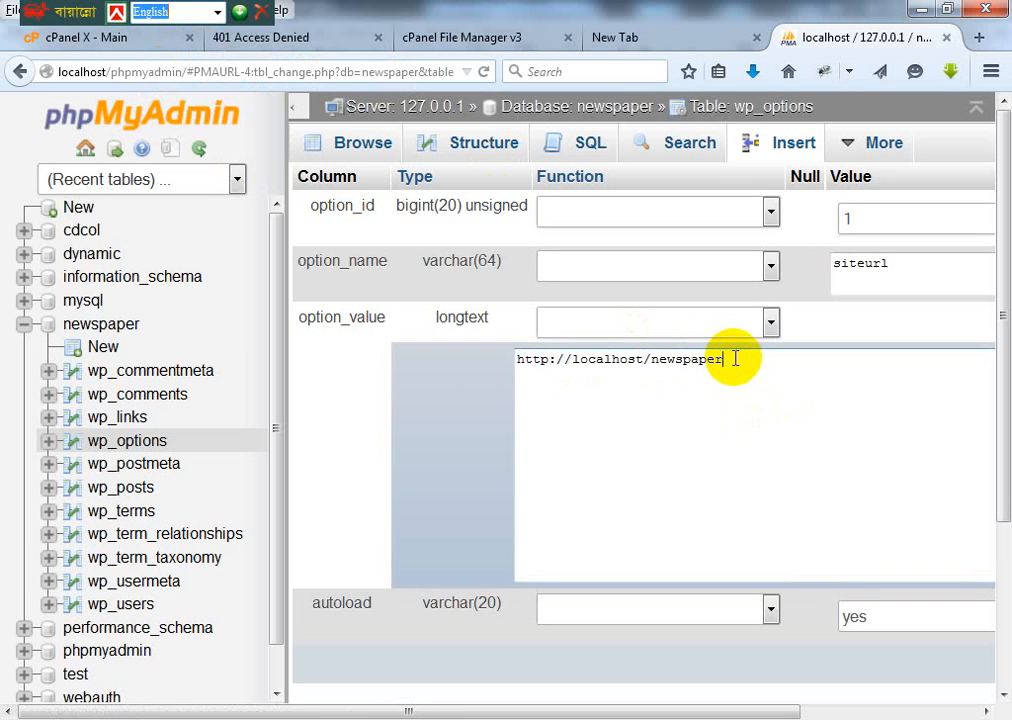
left_click_drag(733, 355, 462, 356)
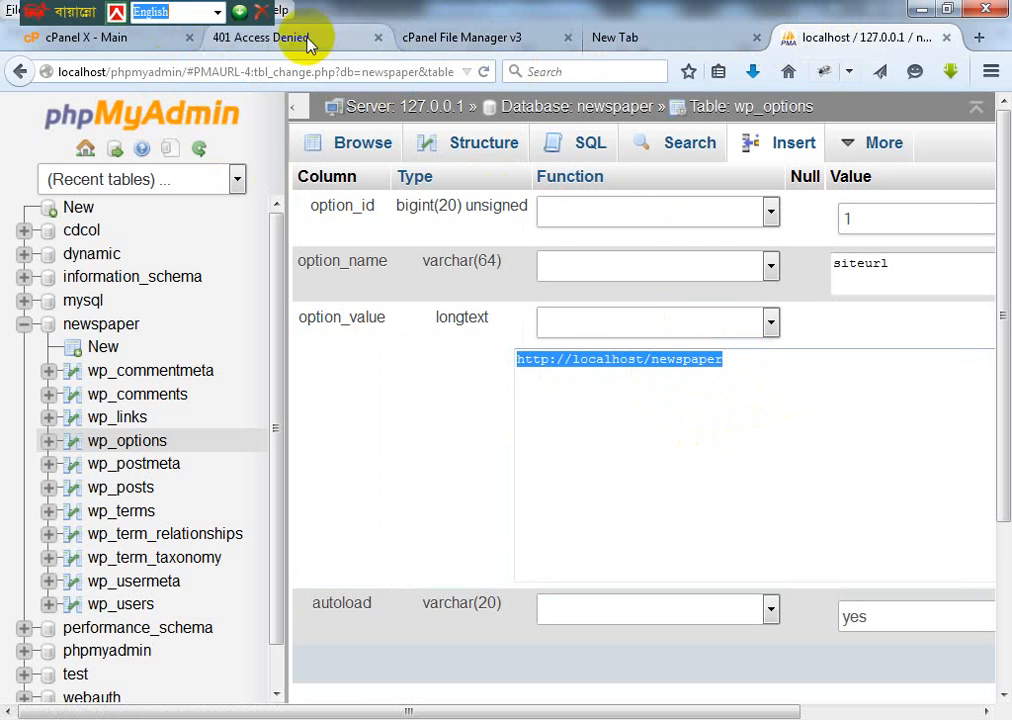
left_click(92, 37)
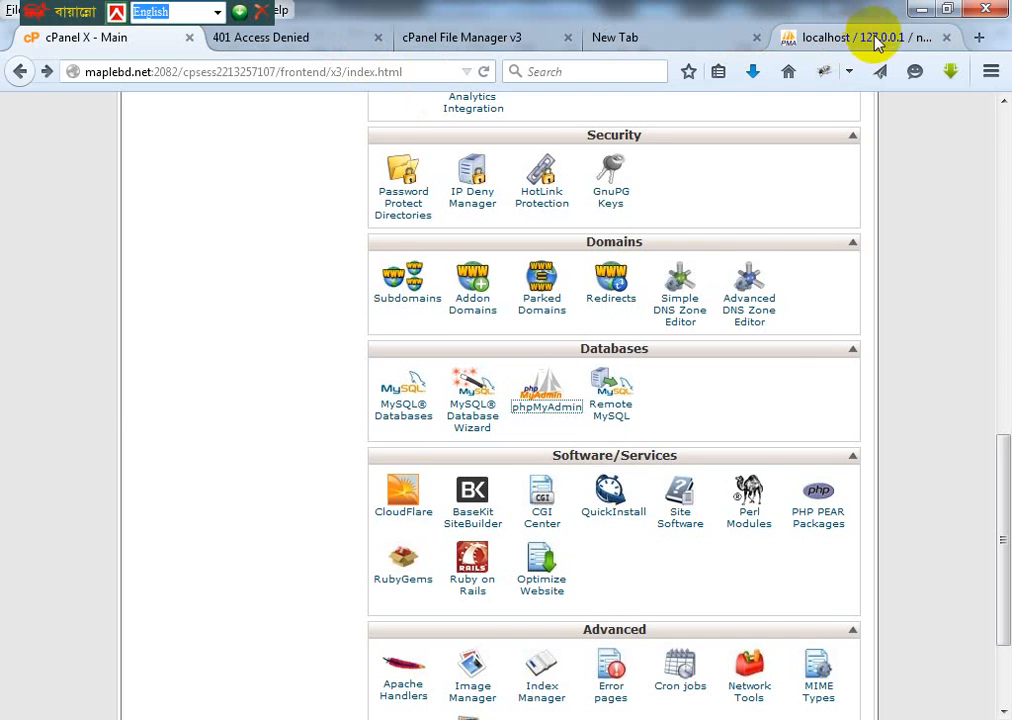
left_click(845, 40)
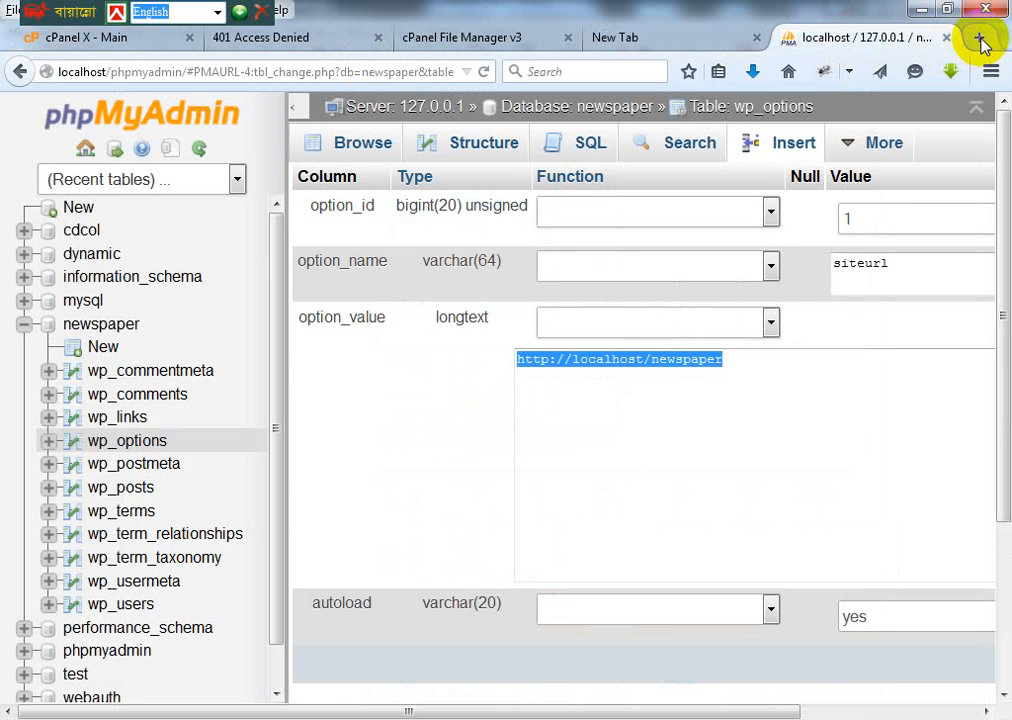
Step: Load the local newspaper site's WordPress dashboard at localhost/newspaper/wp-admin in a new browser tab
left_click(980, 38)
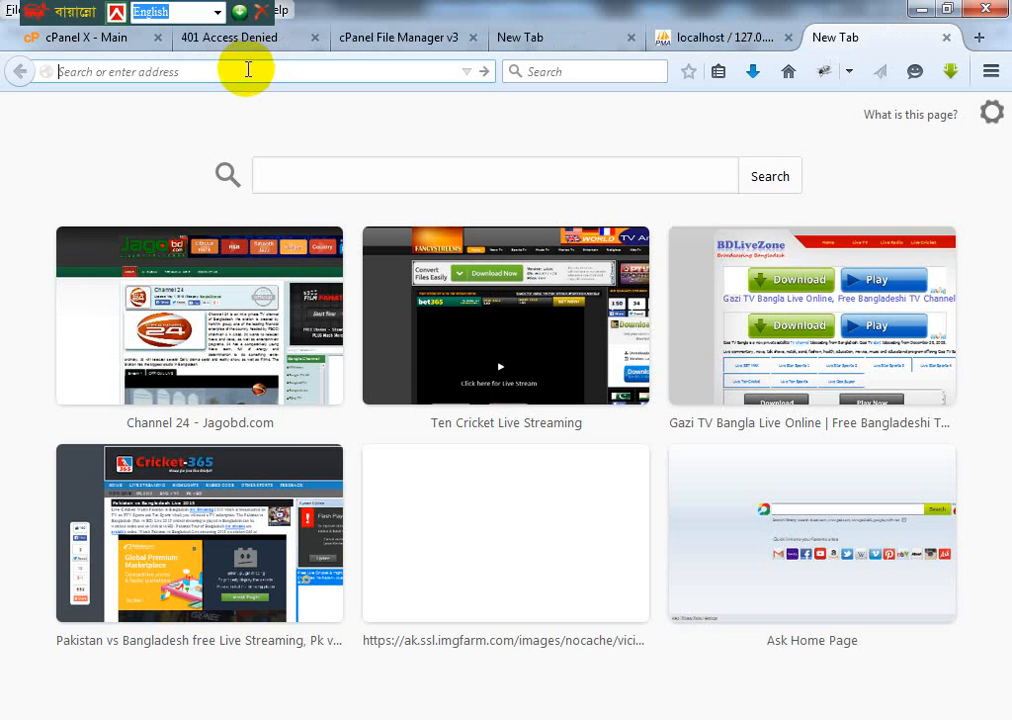
type("localhost/w")
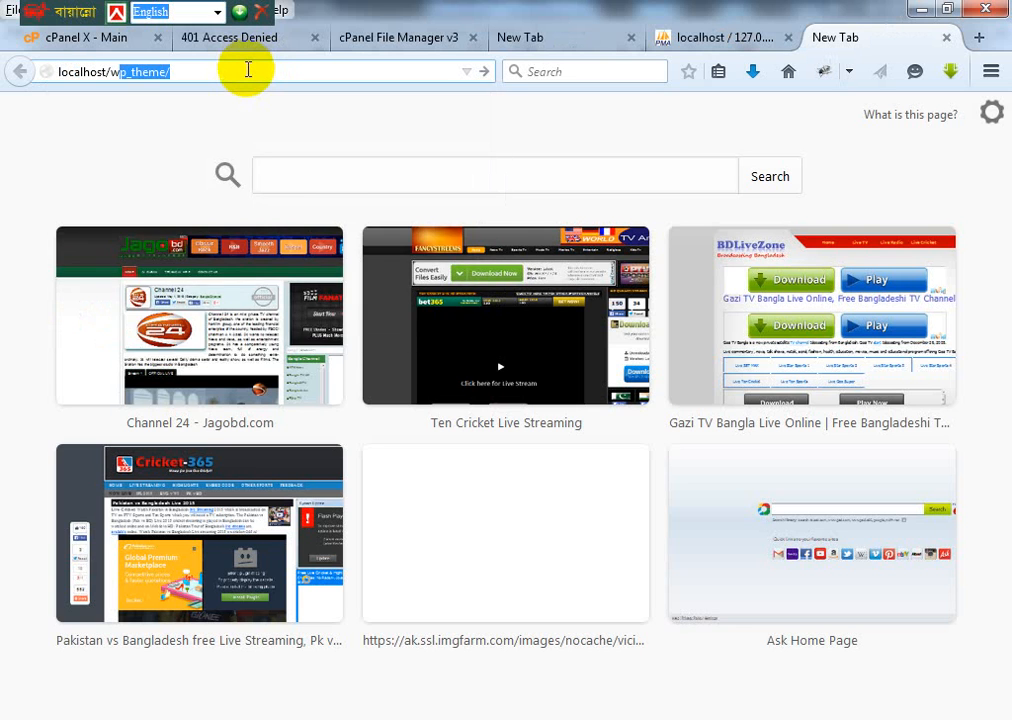
key("BackSpace")
key("BackSpace")
type("newspaper")
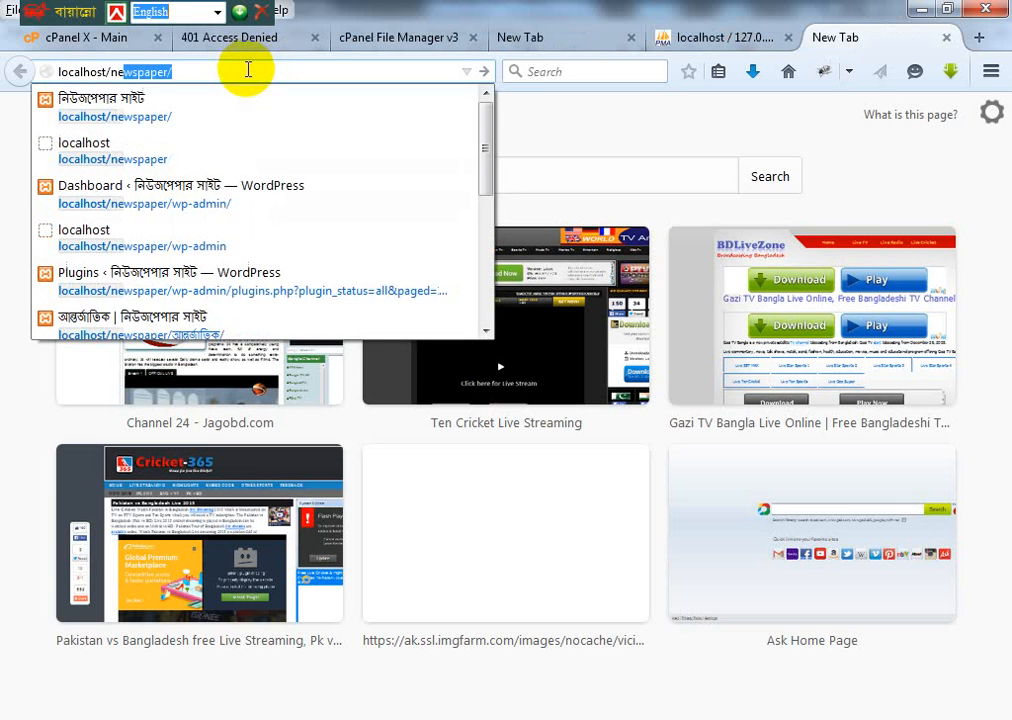
key("Right")
type("w")
key("Return")
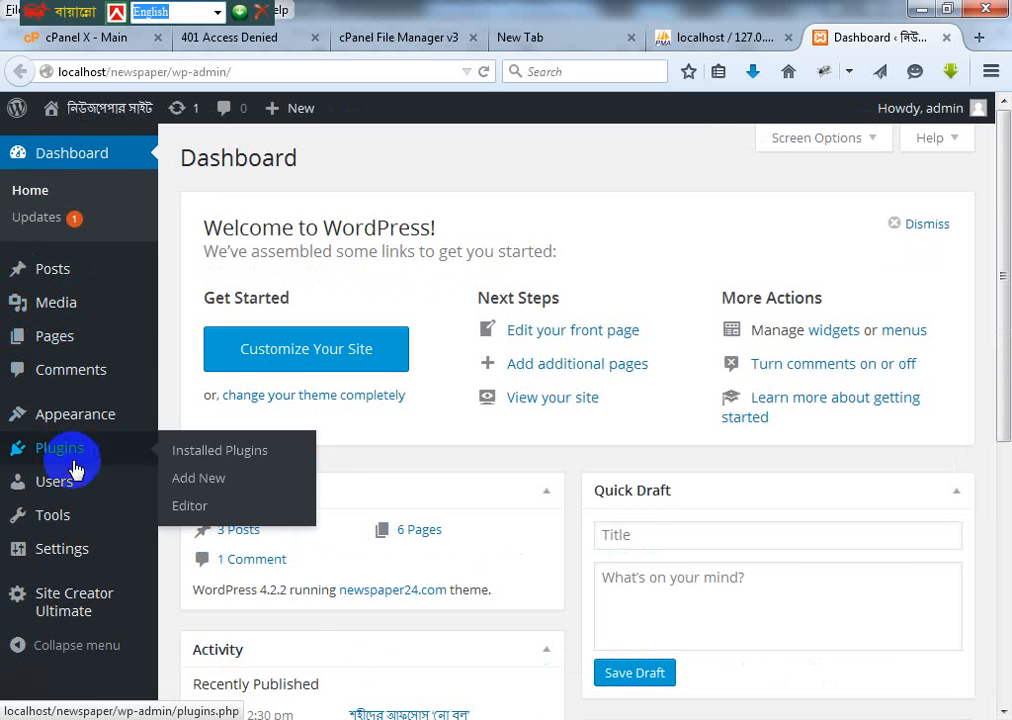
Step: Open the site's General Settings and examine the WordPress Address (URL) and Site Address (URL) values
mouse_move(80, 552)
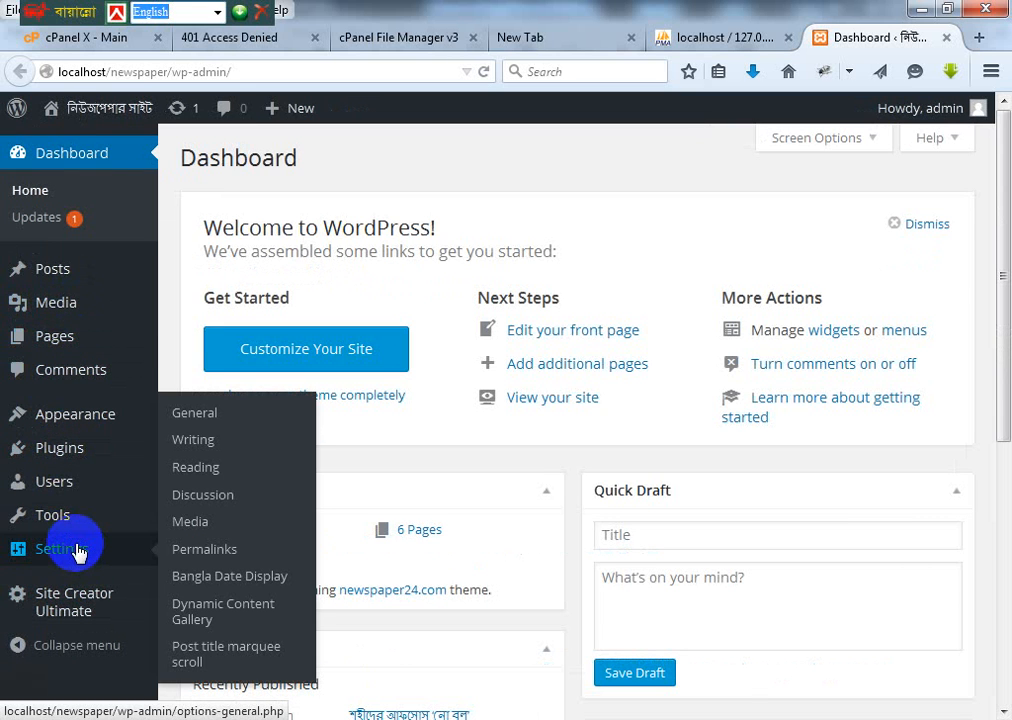
left_click(205, 416)
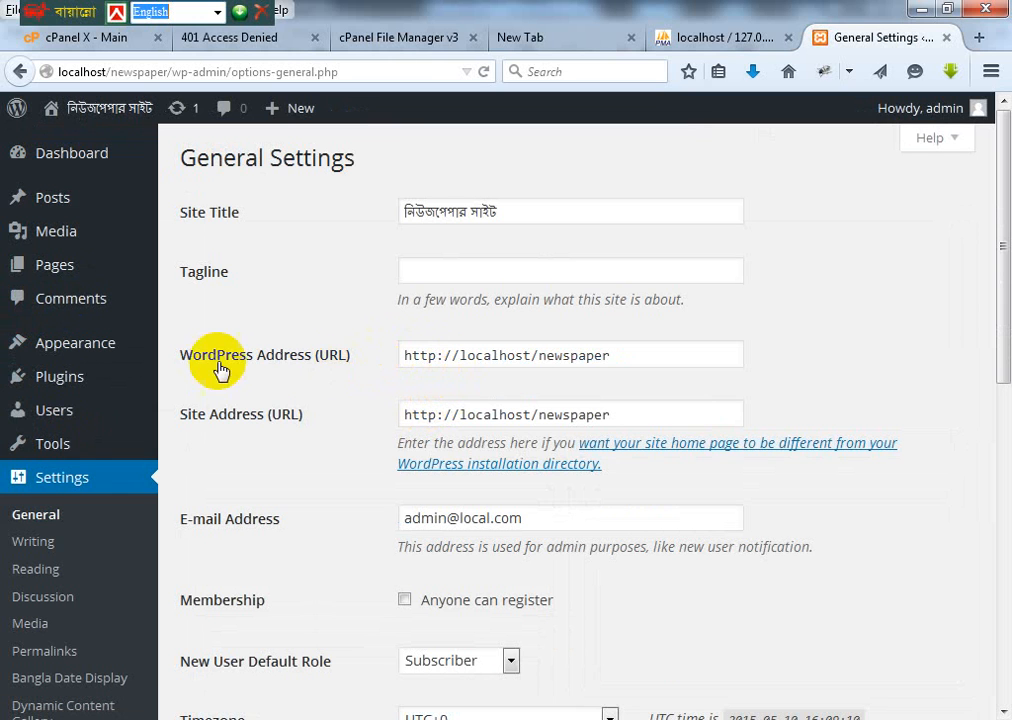
left_click_drag(616, 367, 377, 355)
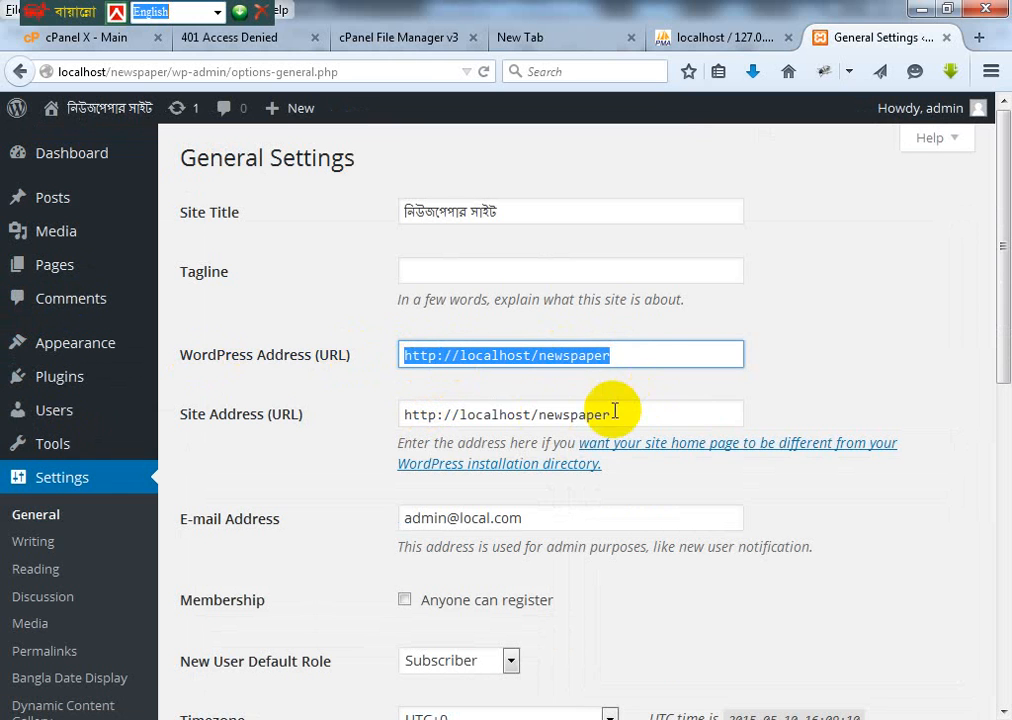
left_click_drag(614, 413, 376, 411)
double_click(487, 355)
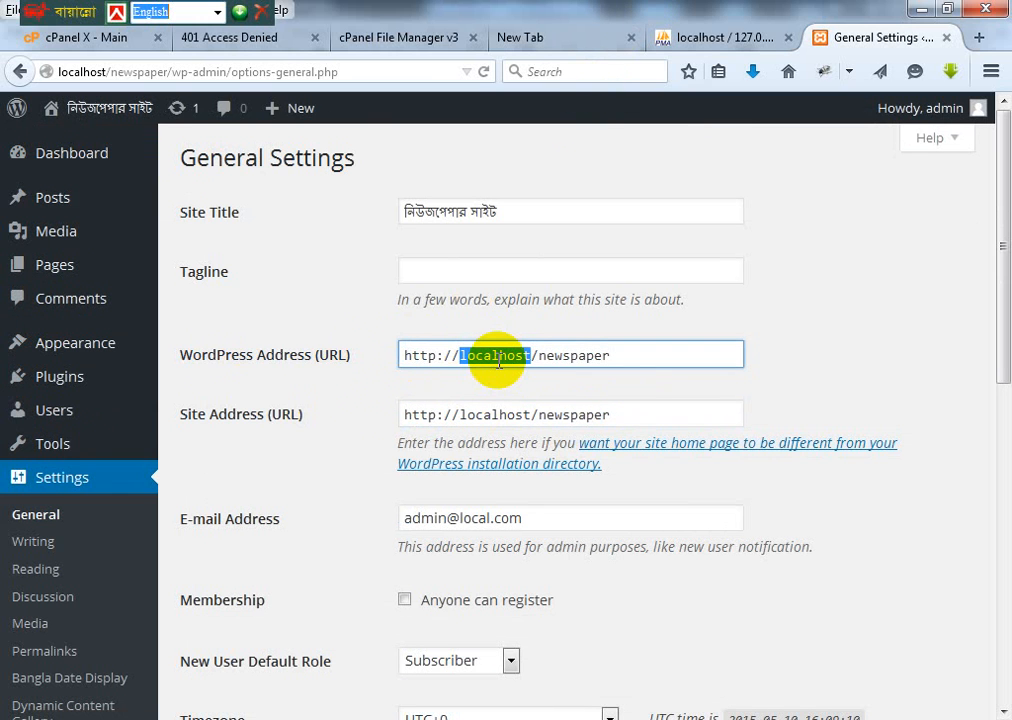
left_click_drag(650, 355, 339, 355)
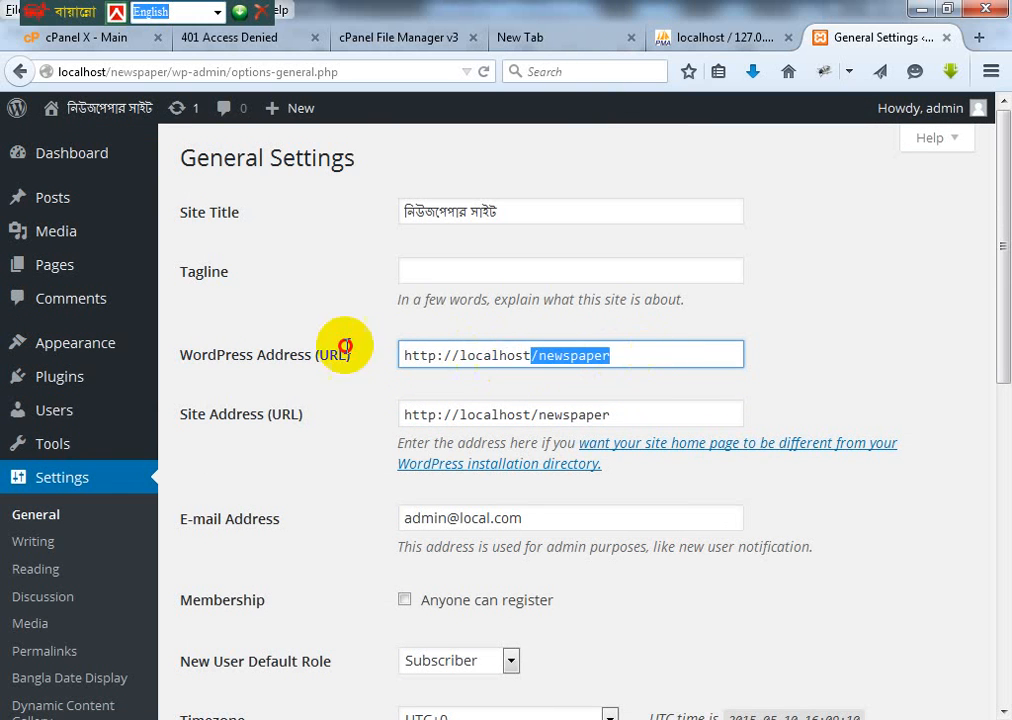
left_click_drag(617, 415, 342, 410)
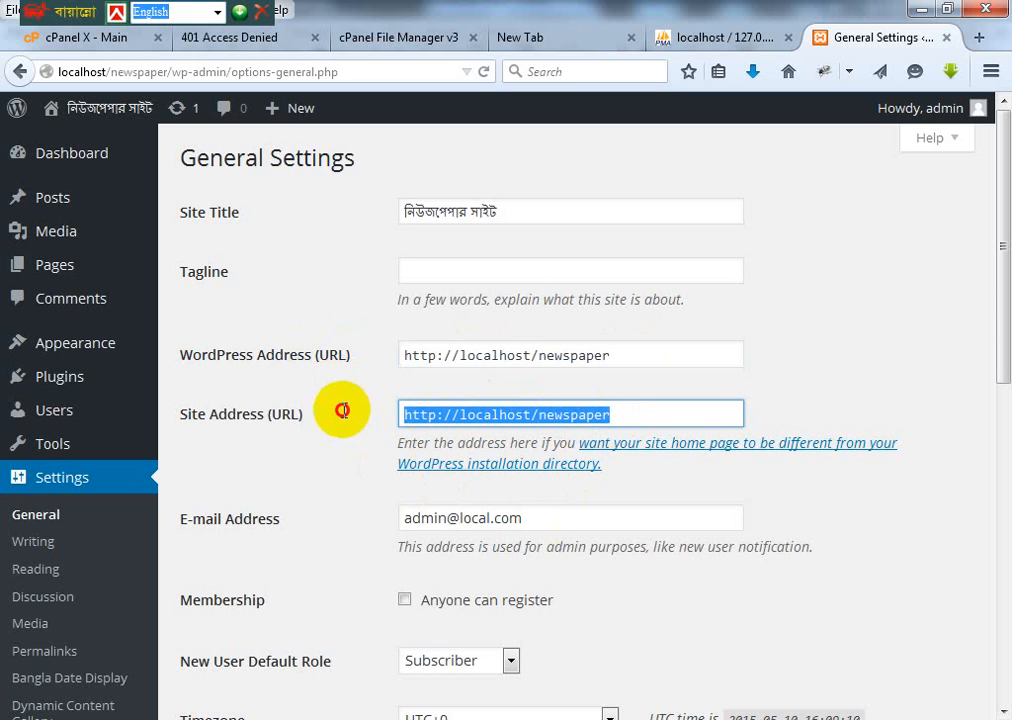